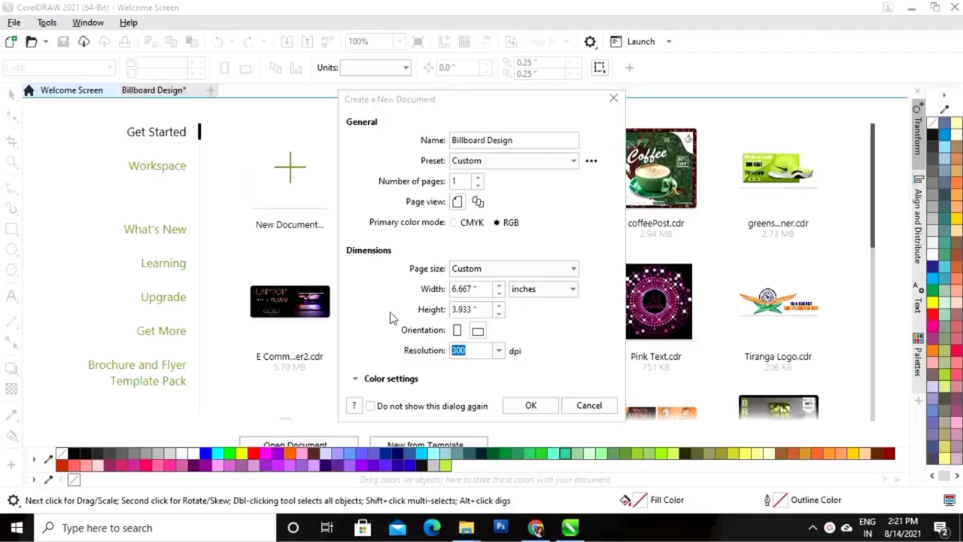
# Create the Billboard Design document at 6.667 × 3.933 in, 300 dpi, RGB
pyautogui.click(530, 405)
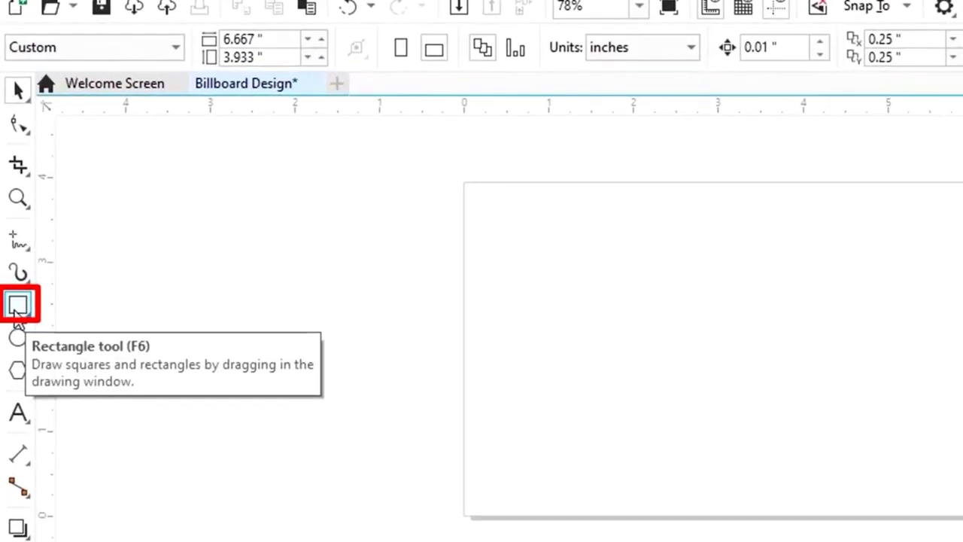
# Draw a rectangle over the page and size it to 6.667 × 3.933 inches
pyautogui.click(17, 308)
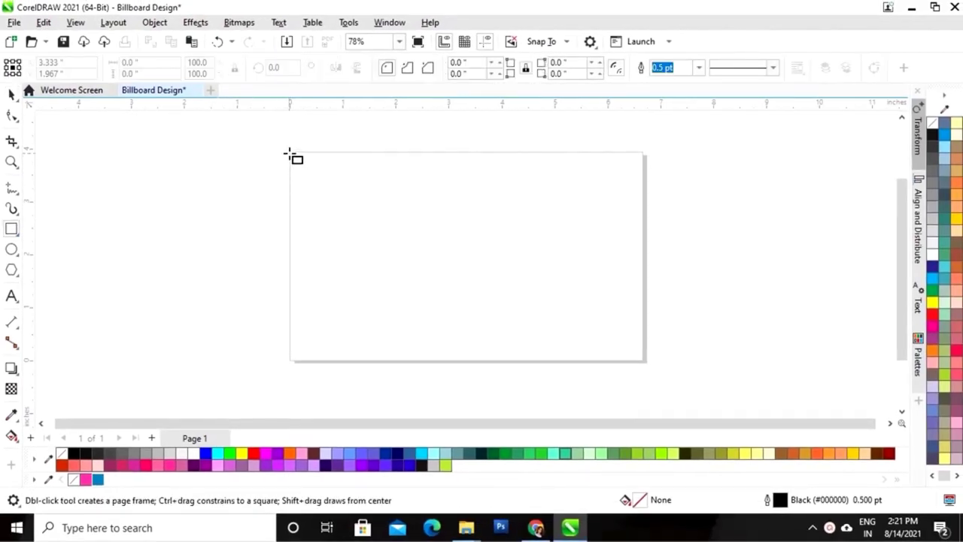
pyautogui.moveTo(290, 153); pyautogui.dragTo(643, 361)
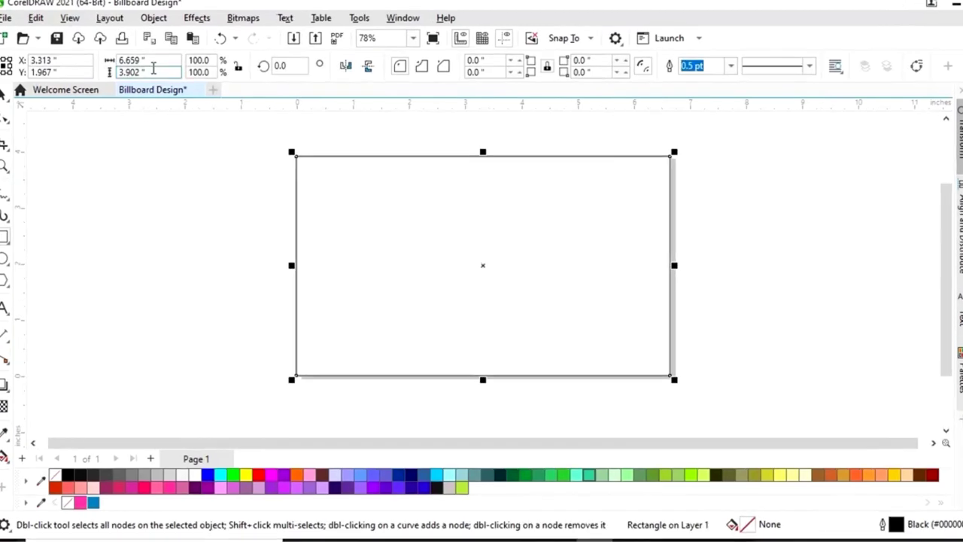
pyautogui.doubleClick(149, 60)
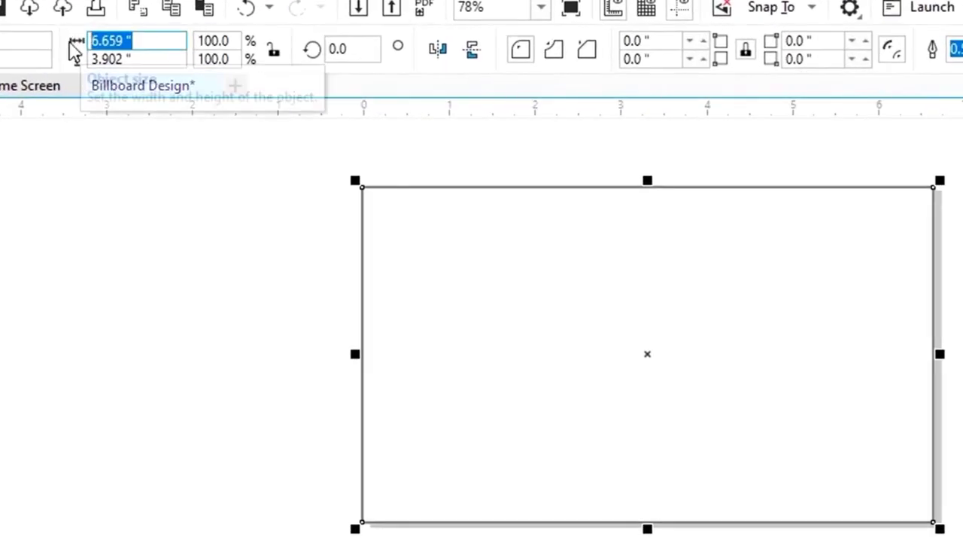
pyautogui.write('6.667')
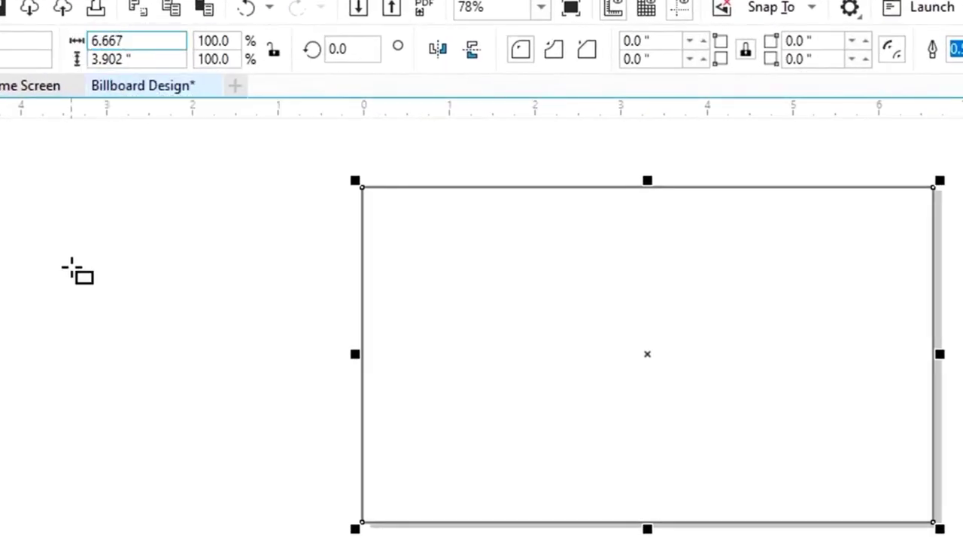
pyautogui.press('Tab')
pyautogui.write('3')
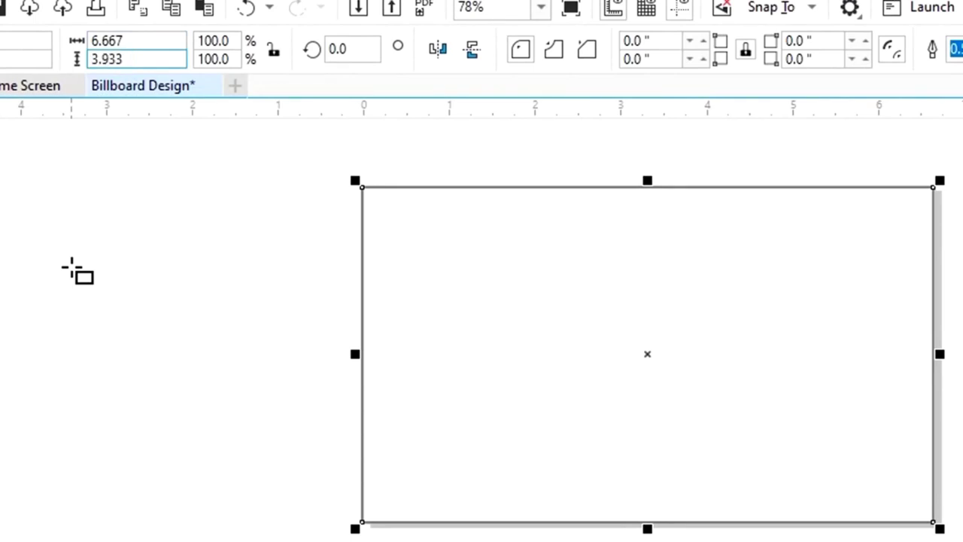
pyautogui.press('Return')
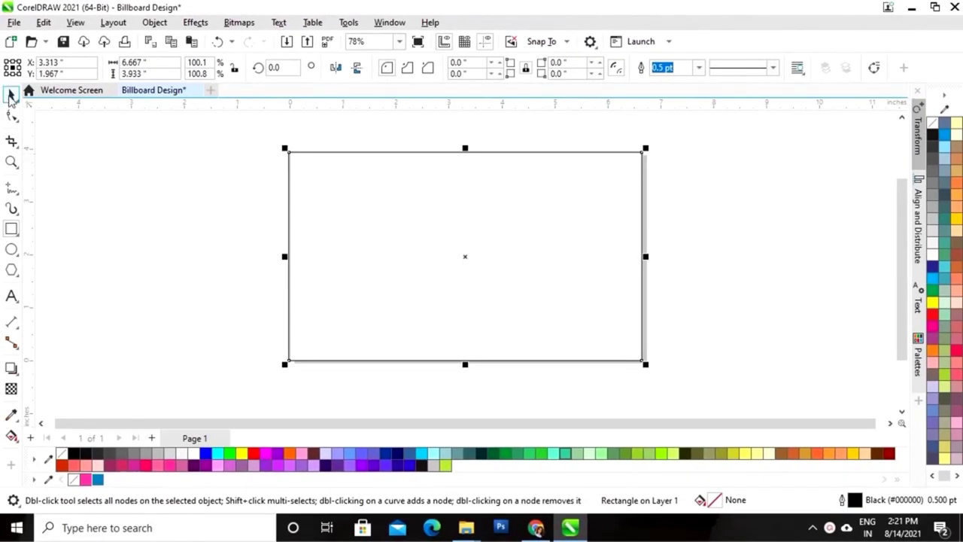
# Centre the rectangle horizontally and vertically on the page with Align and Distribute
pyautogui.click(11, 94)
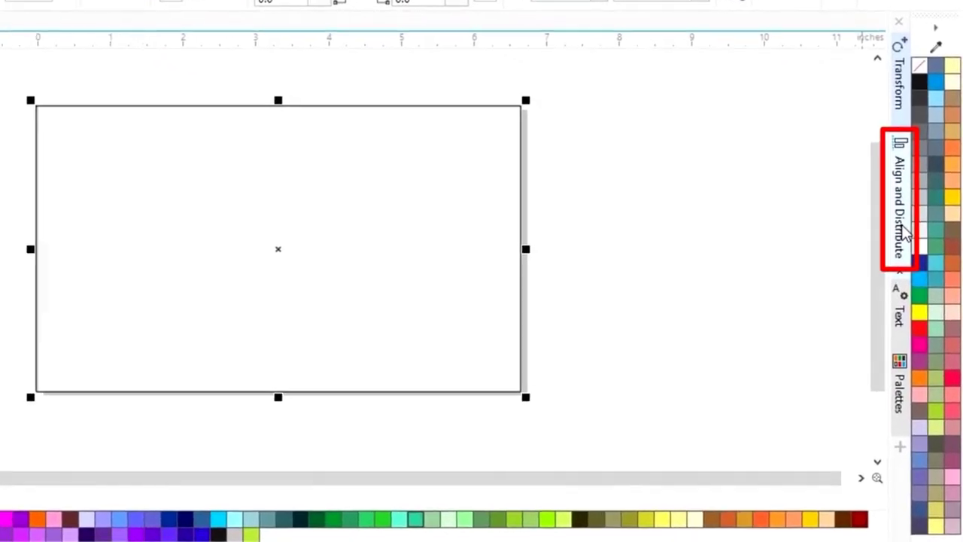
pyautogui.click(905, 236)
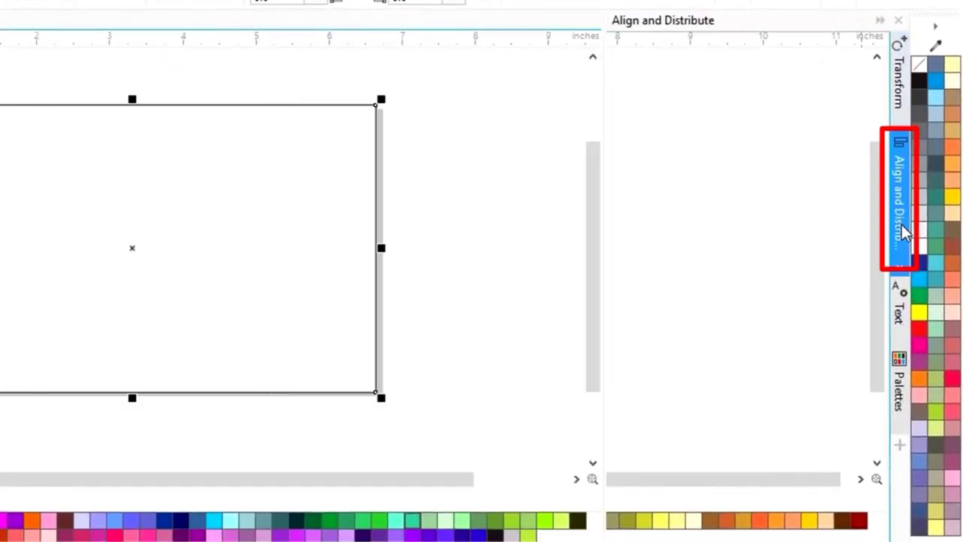
pyautogui.click(798, 115)
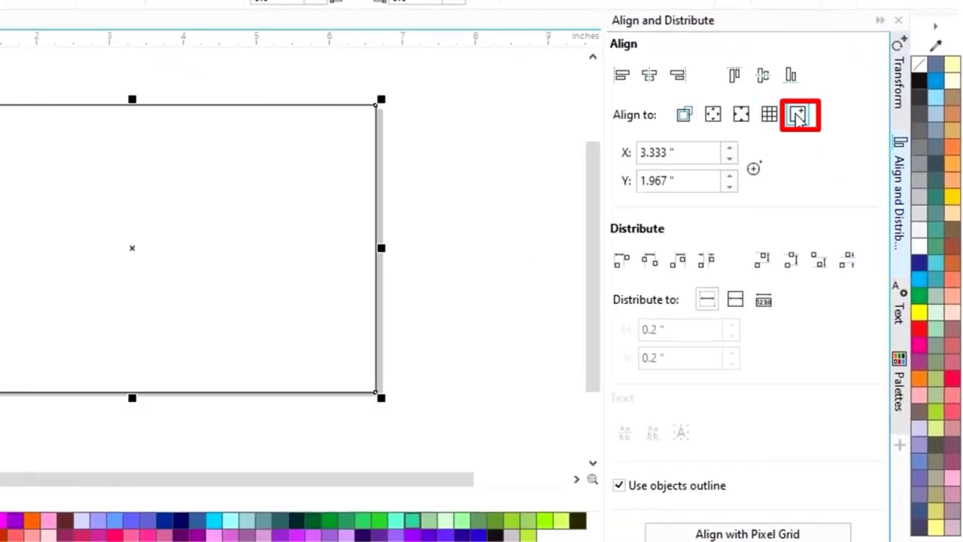
pyautogui.click(650, 77)
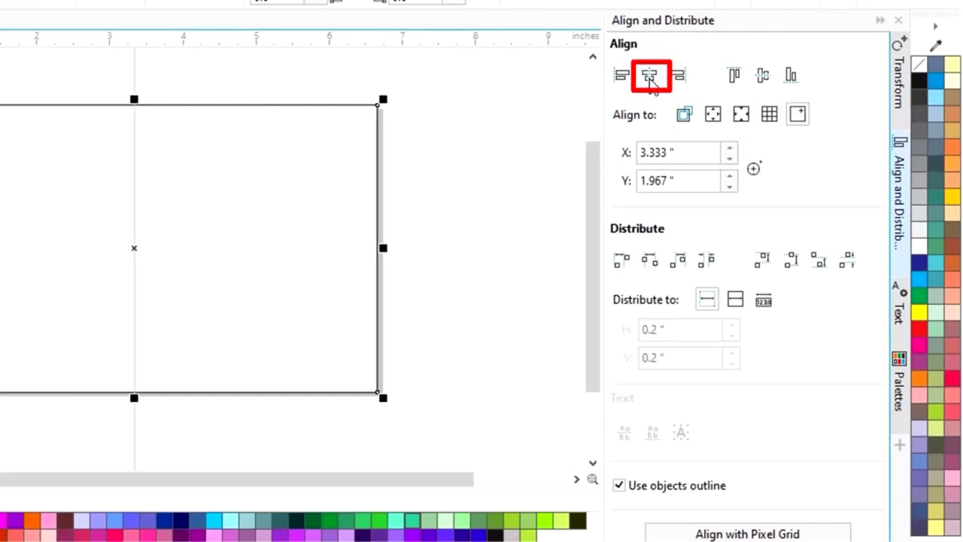
pyautogui.click(764, 80)
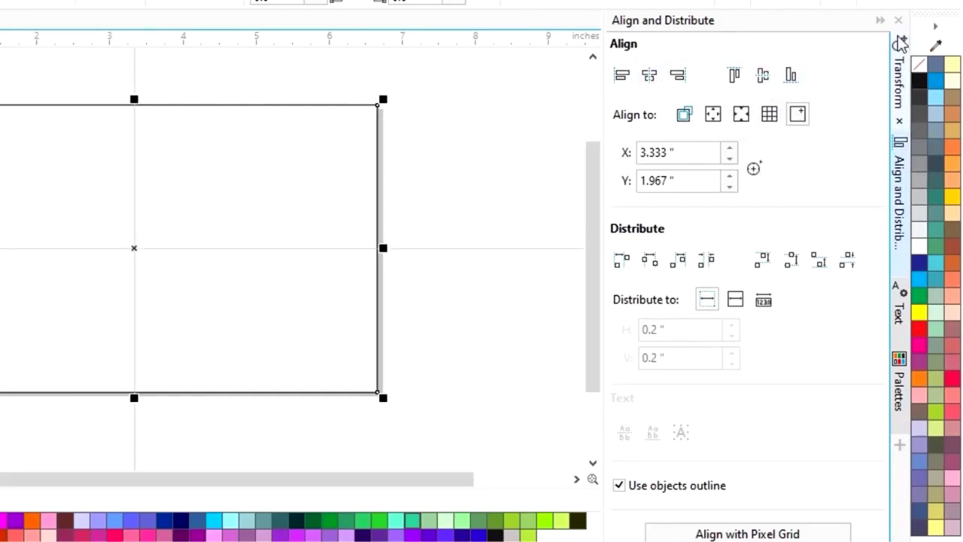
pyautogui.click(881, 20)
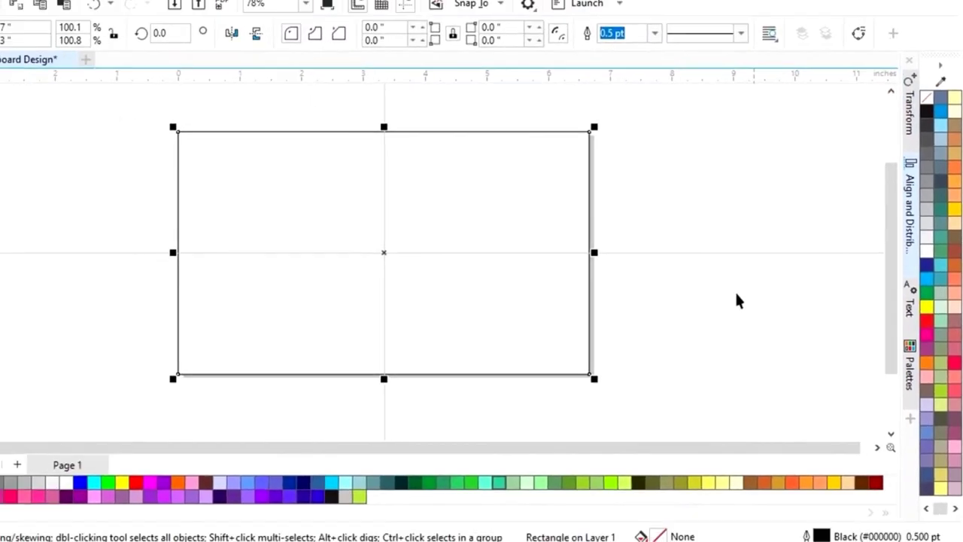
# Fill the rectangle black and remove its outline
pyautogui.click(737, 300)
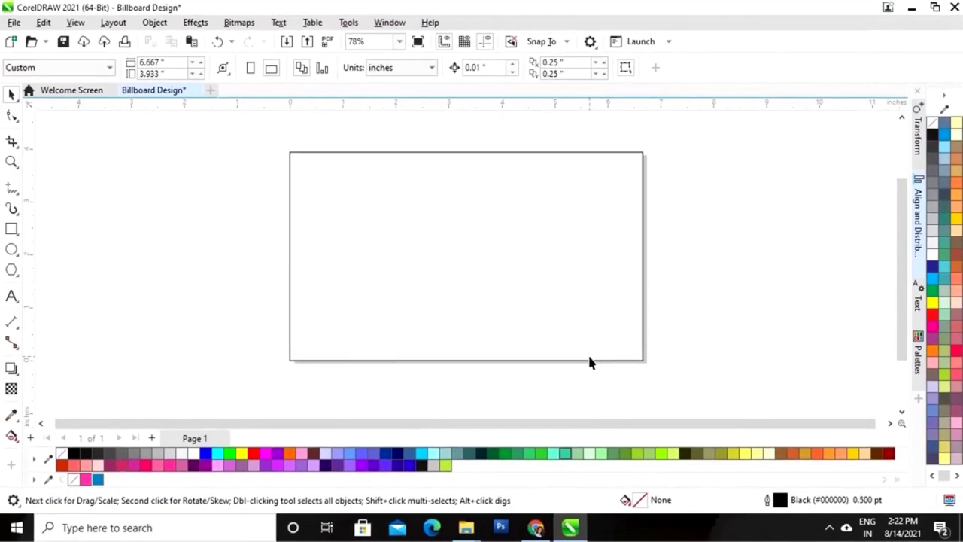
pyautogui.click(531, 359)
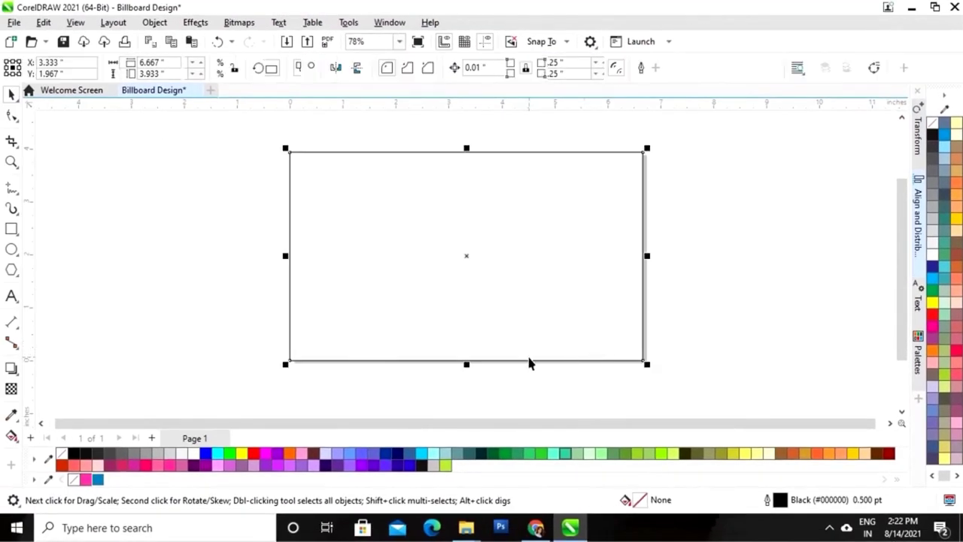
pyautogui.click(75, 454)
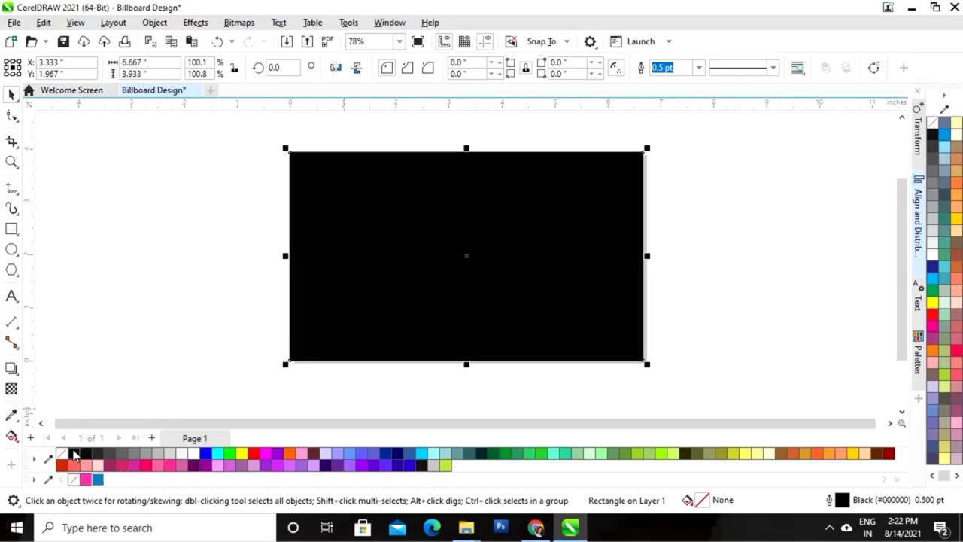
pyautogui.rightClick(63, 455)
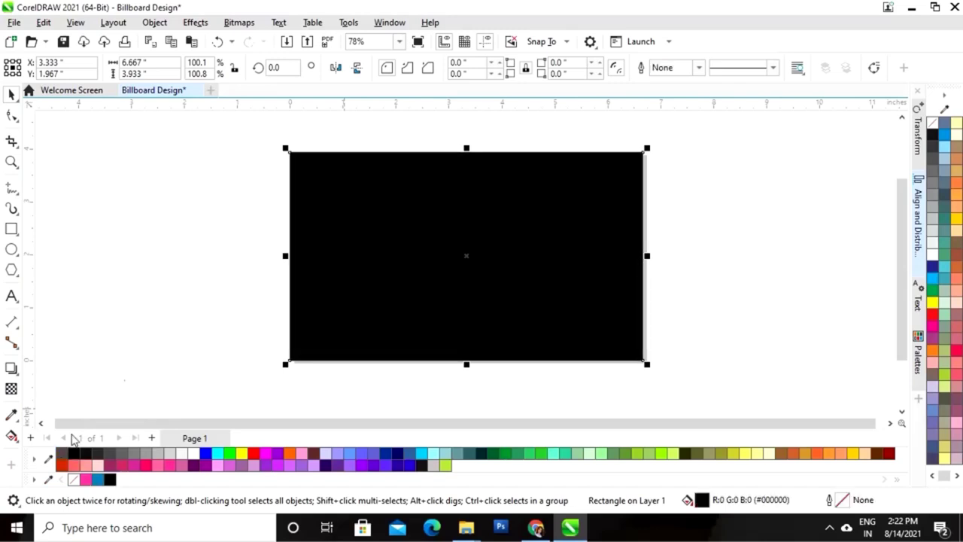
pyautogui.click(164, 349)
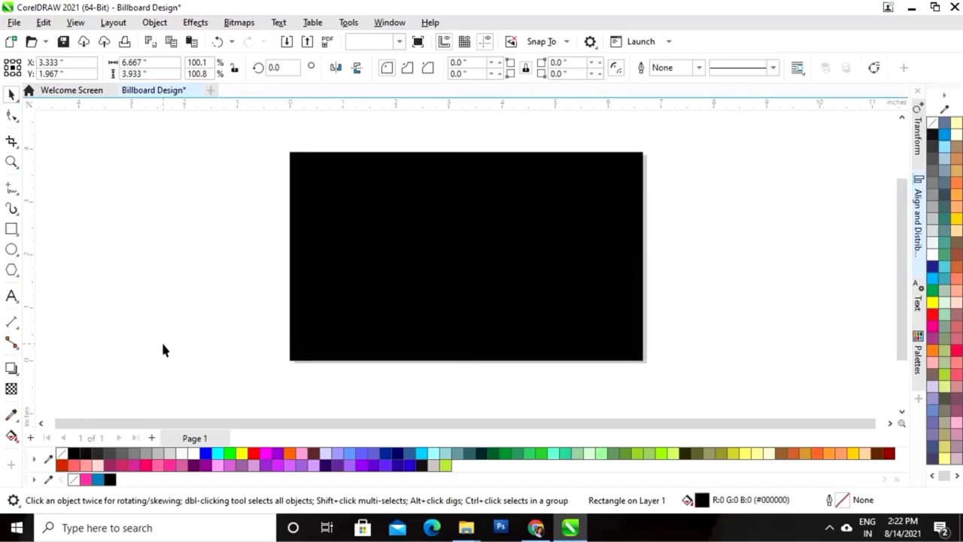
pyautogui.click(11, 250)
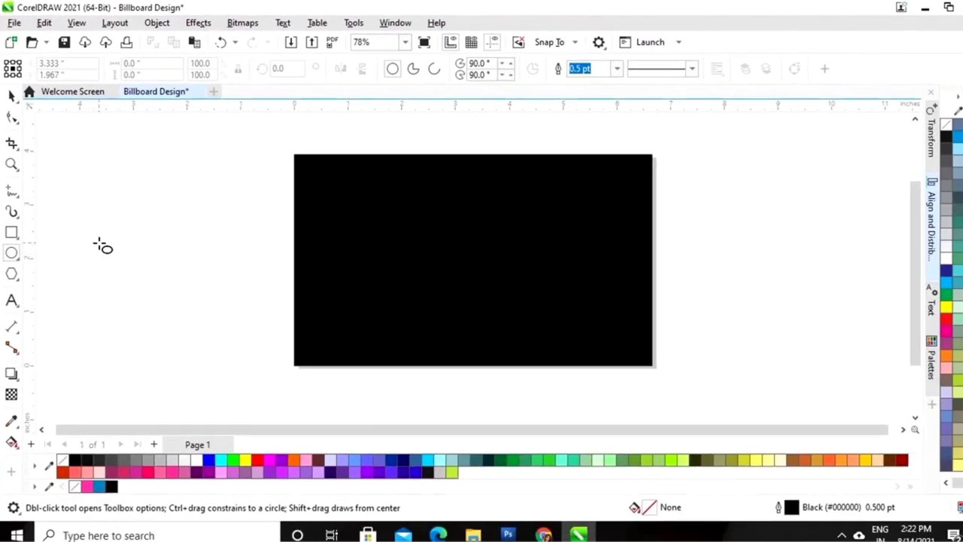
# Draw a circle, move it onto the board's right side, fill it pink with no outline
pyautogui.moveTo(111, 219); pyautogui.dragTo(268, 371)
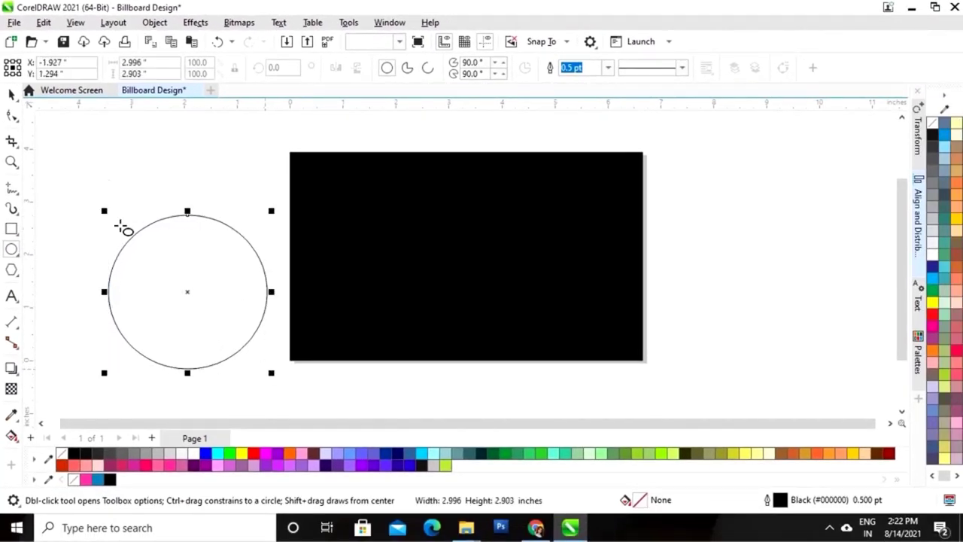
pyautogui.click(11, 95)
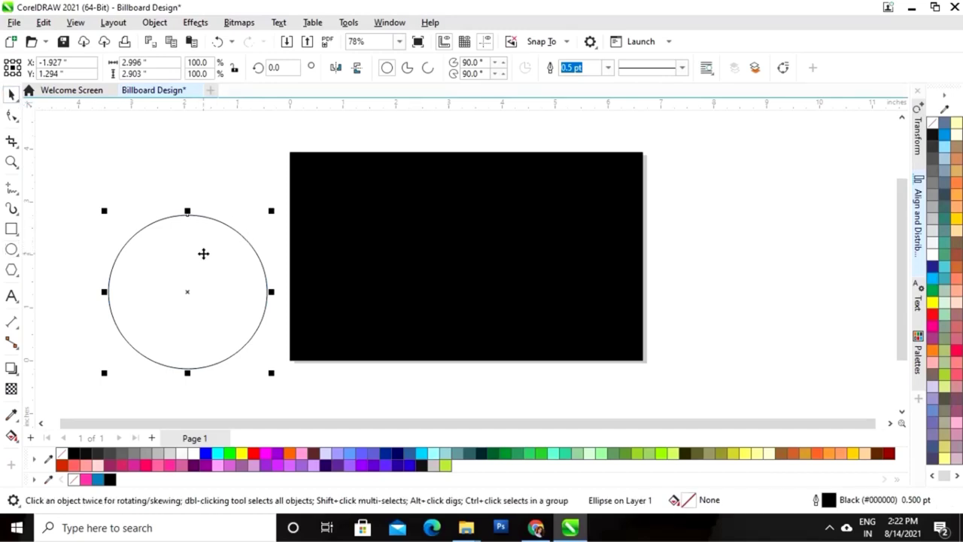
pyautogui.moveTo(187, 292); pyautogui.dragTo(539, 256)
pyautogui.click(146, 465)
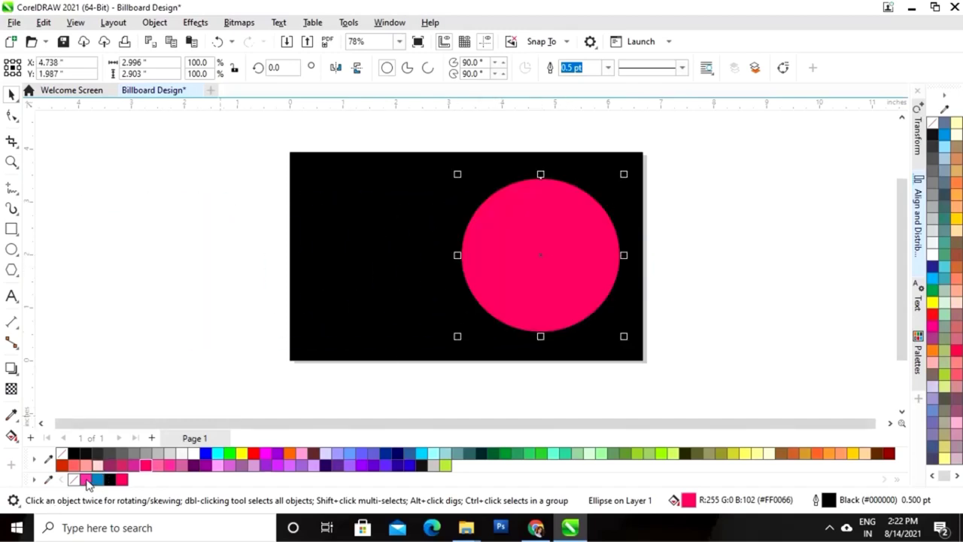
pyautogui.rightClick(75, 482)
# Enlarge and reposition the pink circle, then add a smaller white copy inside it
pyautogui.click(625, 183)
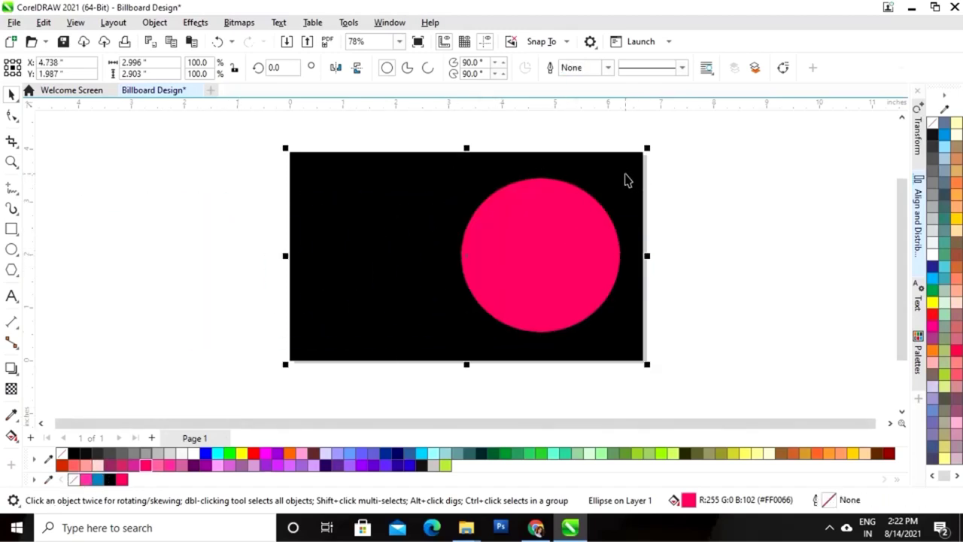
pyautogui.click(614, 225)
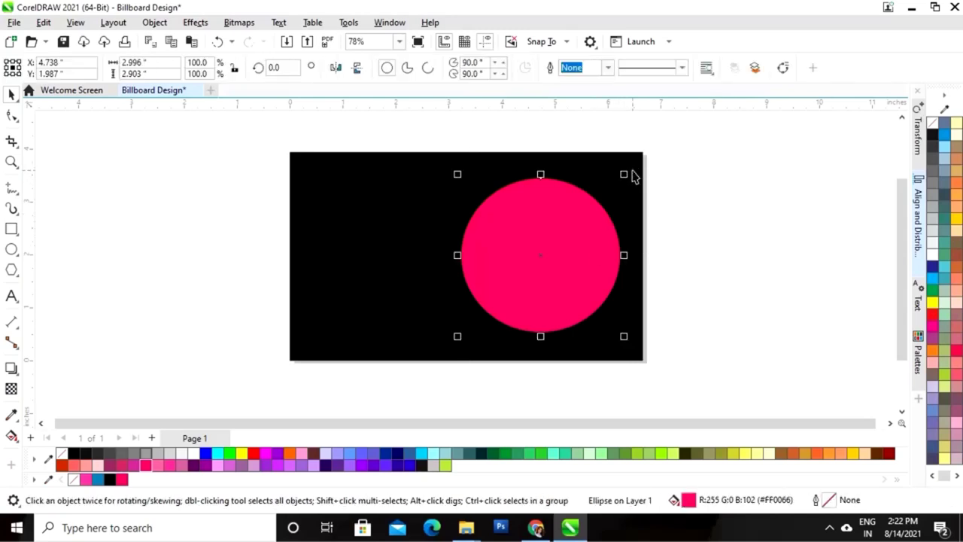
pyautogui.moveTo(626, 175); pyautogui.dragTo(661, 166)
pyautogui.moveTo(572, 262); pyautogui.dragTo(571, 263)
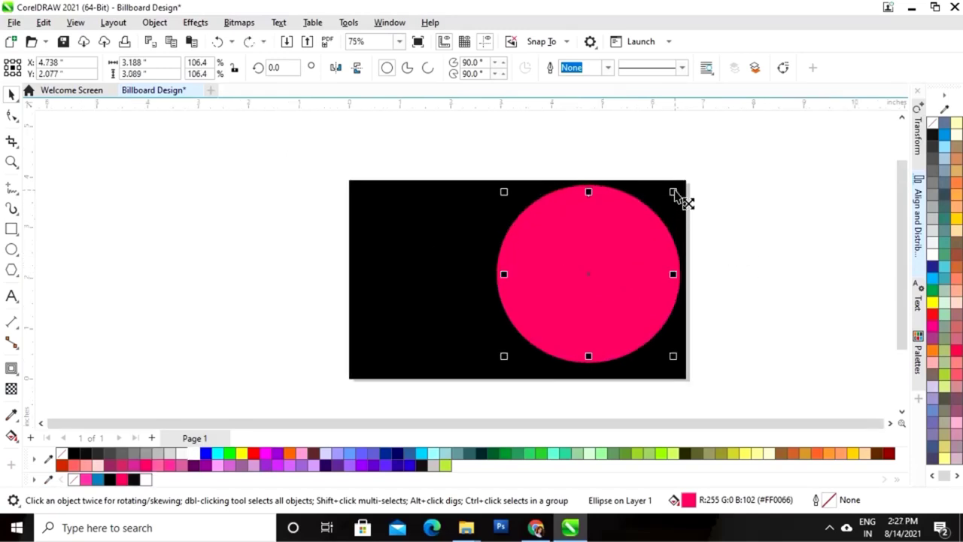
pyautogui.moveTo(675, 194); pyautogui.dragTo(676, 198)
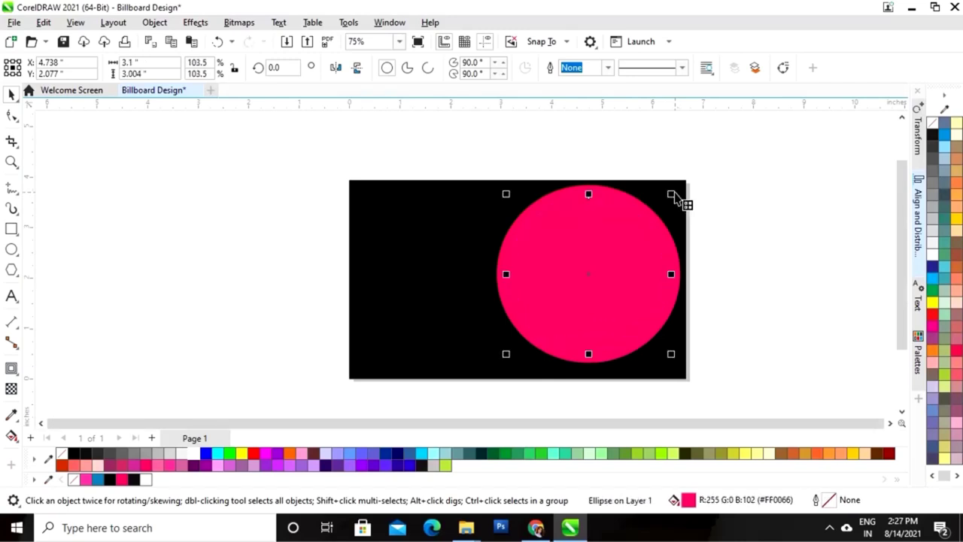
pyautogui.click(194, 454)
# Trim the inner circle out of the pink one with Back minus front, leaving a ring
pyautogui.click(782, 224)
pyautogui.hotkey('ctrl', 'a')
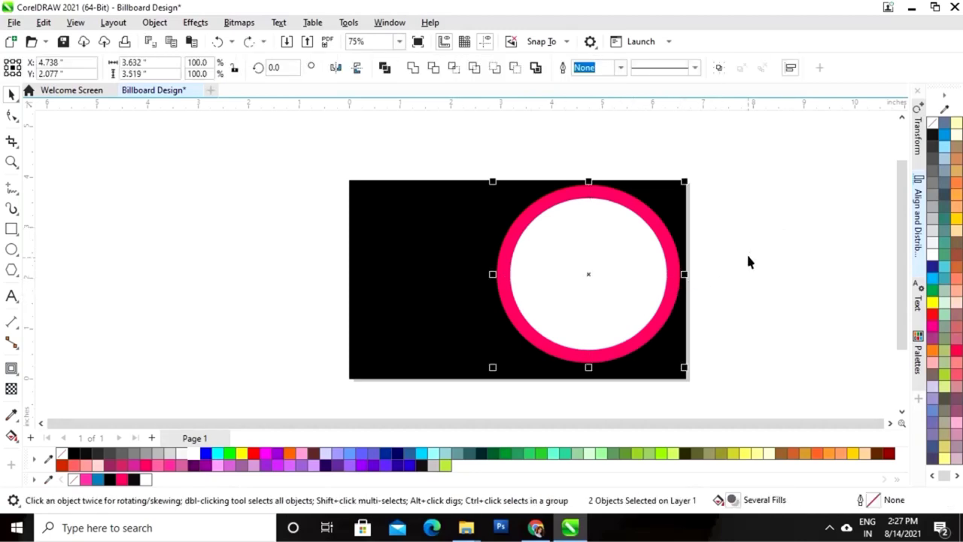
pyautogui.scroll(1, 751, 172)
pyautogui.moveTo(788, 172); pyautogui.dragTo(465, 397)
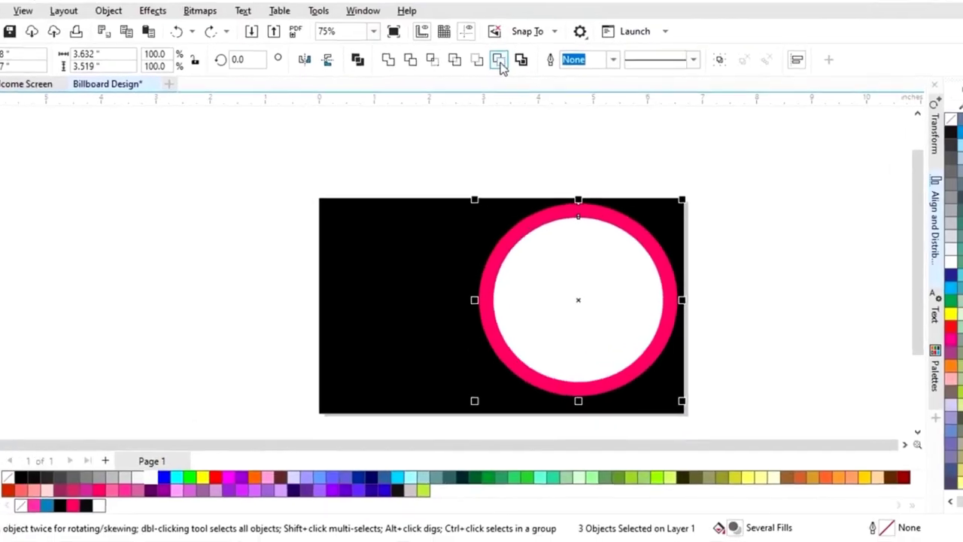
pyautogui.click(457, 39)
pyautogui.click(675, 277)
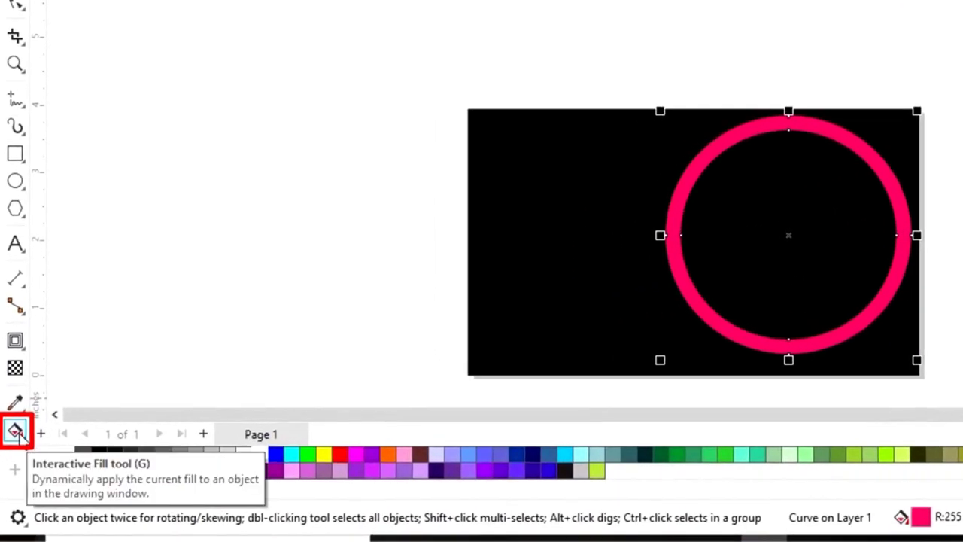
# Give the ring a linear fountain fill from pink #FF39A2 to white
pyautogui.click(16, 433)
pyautogui.click(18, 435)
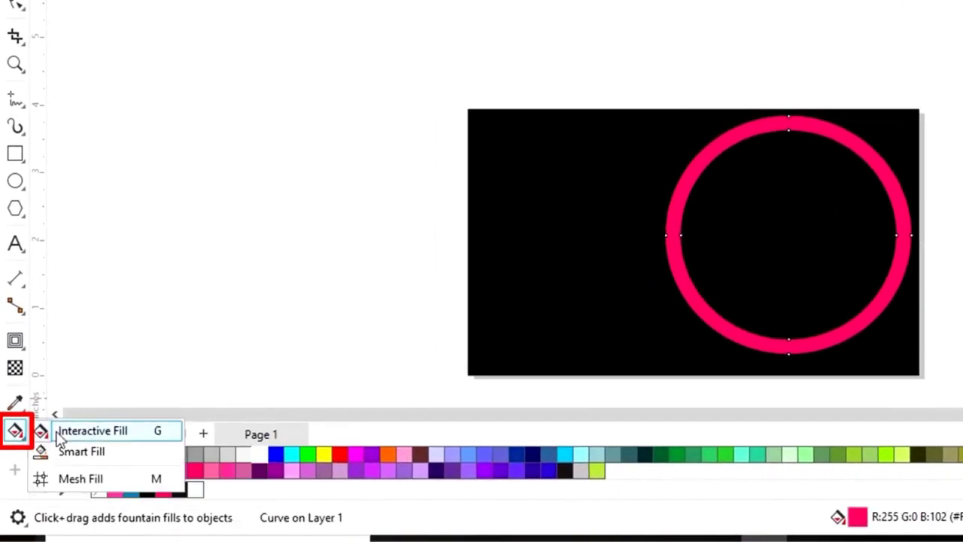
pyautogui.click(62, 437)
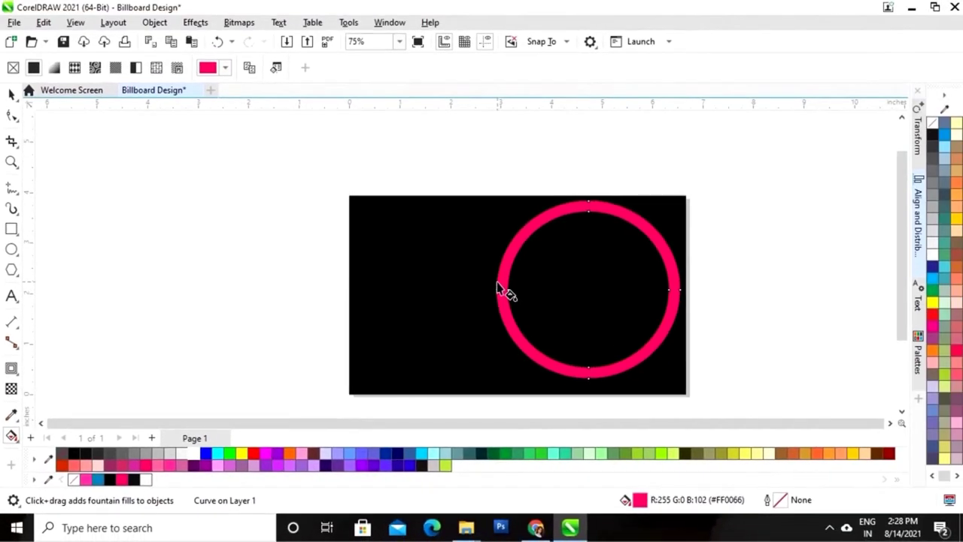
pyautogui.moveTo(666, 223); pyautogui.dragTo(720, 226)
pyautogui.moveTo(537, 283); pyautogui.dragTo(675, 281)
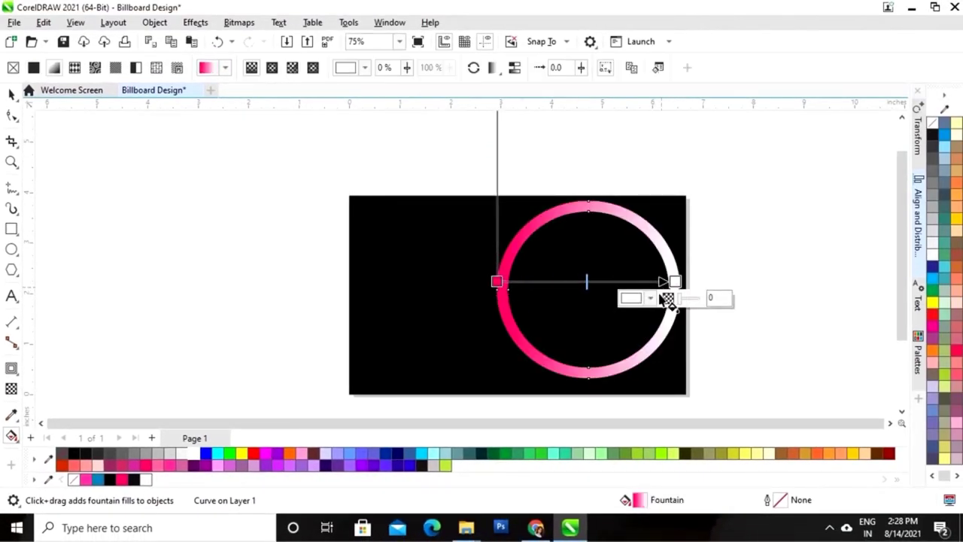
pyautogui.click(498, 281)
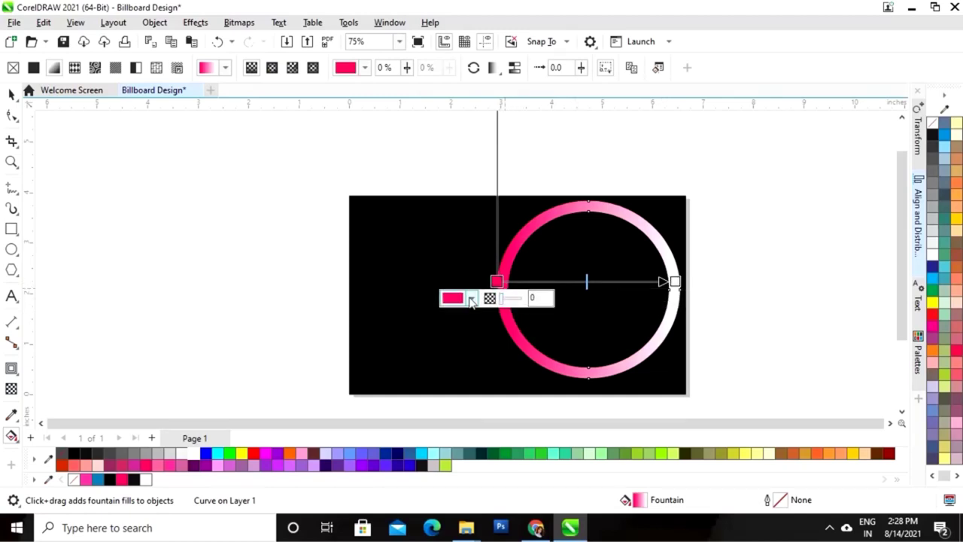
pyautogui.click(472, 298)
pyautogui.click(587, 292)
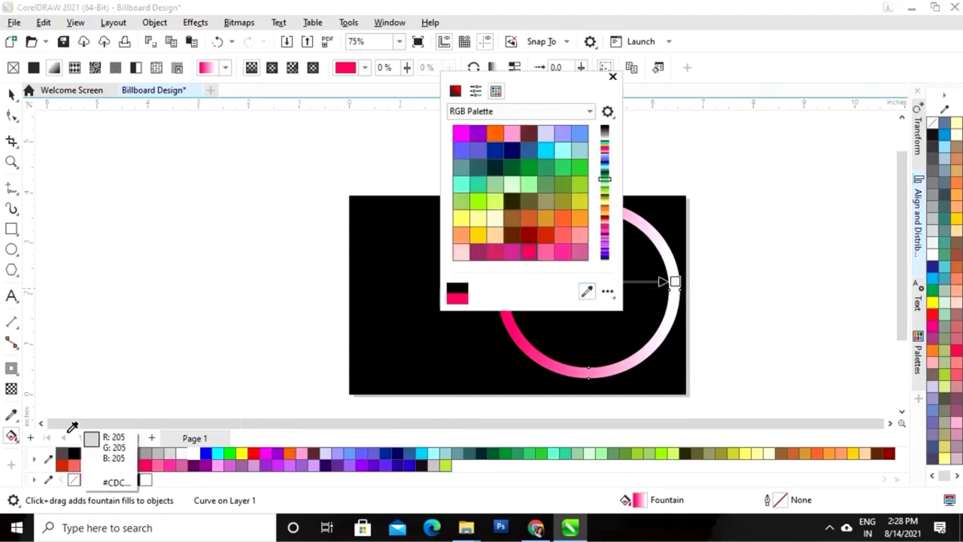
pyautogui.click(91, 473)
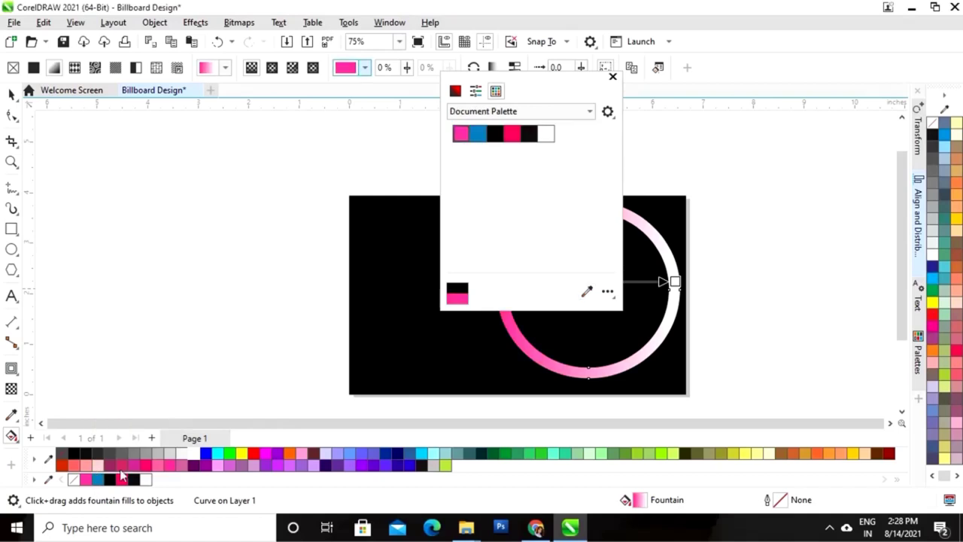
pyautogui.click(613, 79)
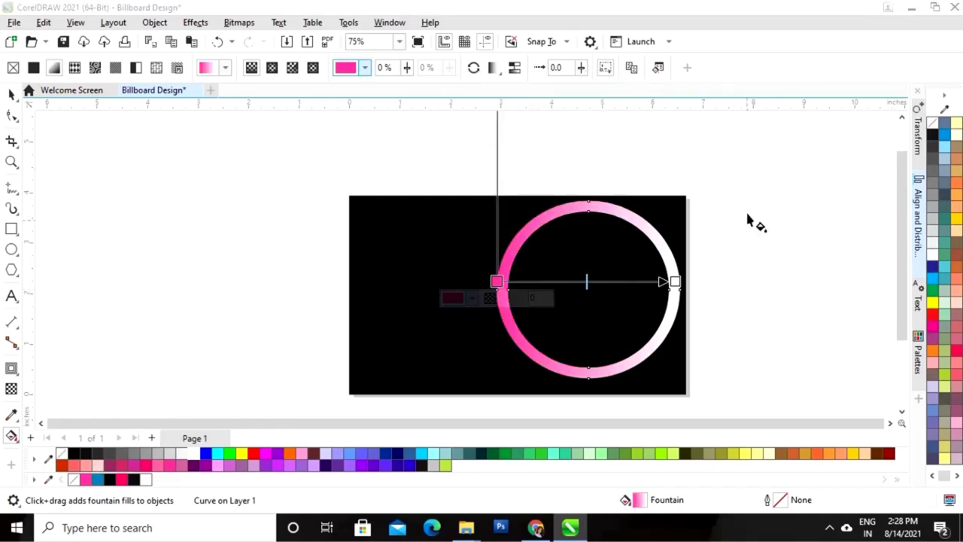
pyautogui.moveTo(674, 282); pyautogui.dragTo(708, 285)
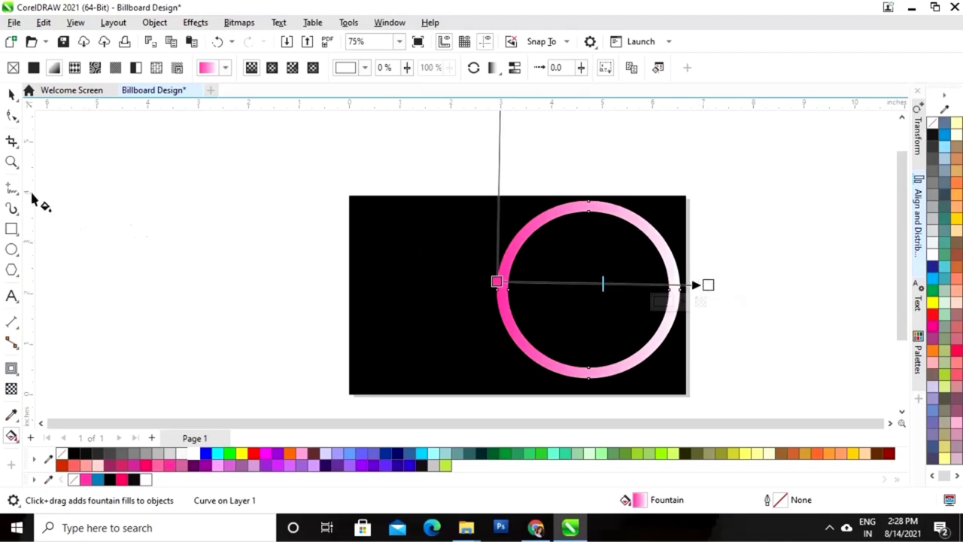
# Make a slightly smaller copy of the ring, about 88%, inside it
pyautogui.click(12, 94)
pyautogui.click(118, 199)
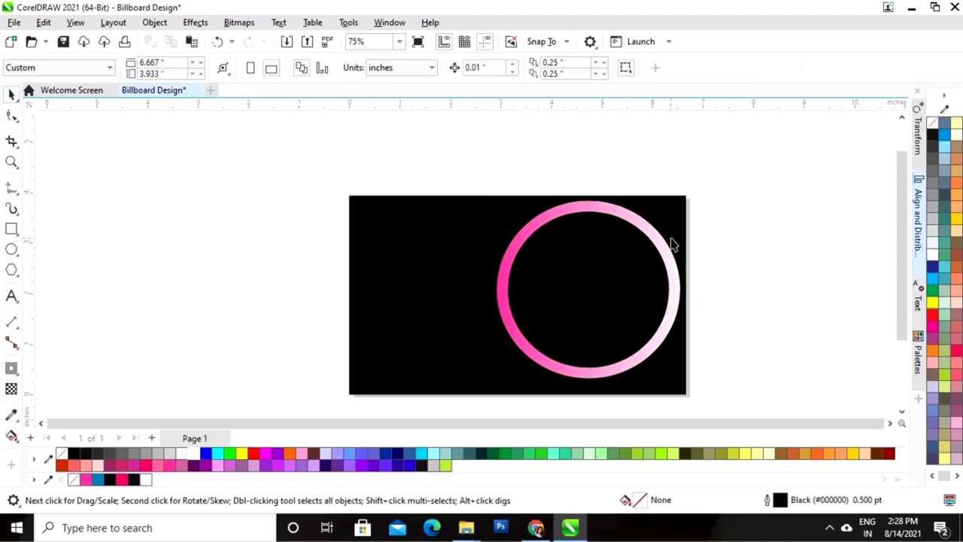
pyautogui.click(664, 255)
pyautogui.moveTo(685, 197); pyautogui.dragTo(683, 215)
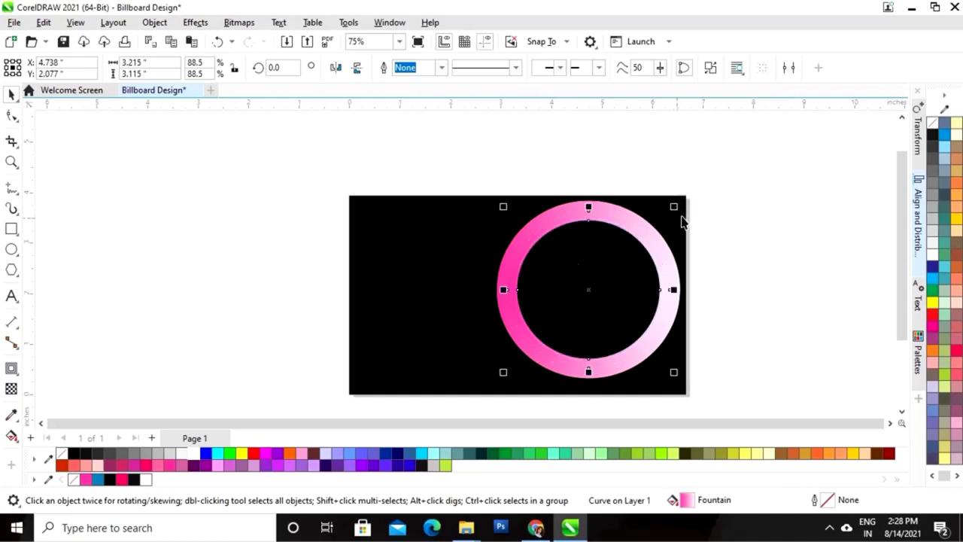
# Reverse the inner ring's gradient so it runs from white to the ring's pink
pyautogui.click(11, 437)
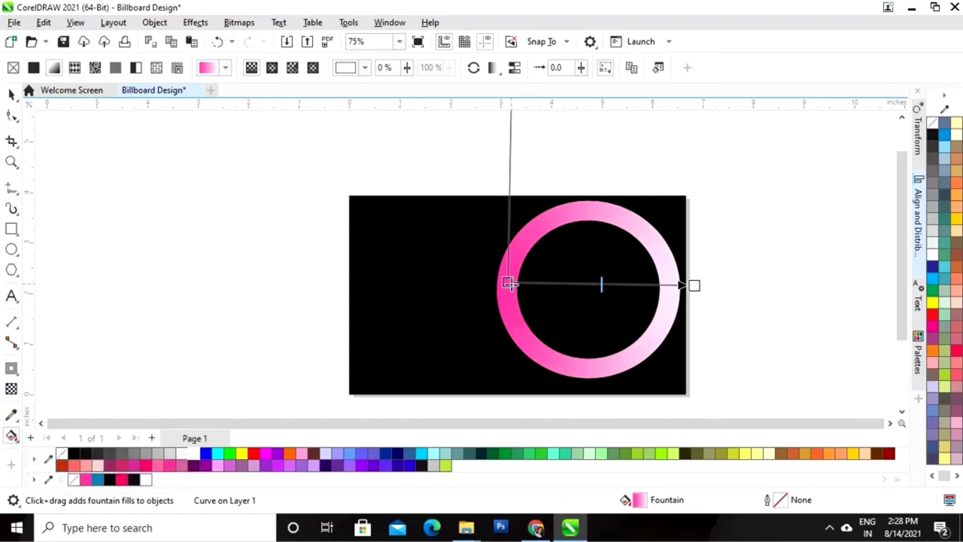
pyautogui.click(695, 286)
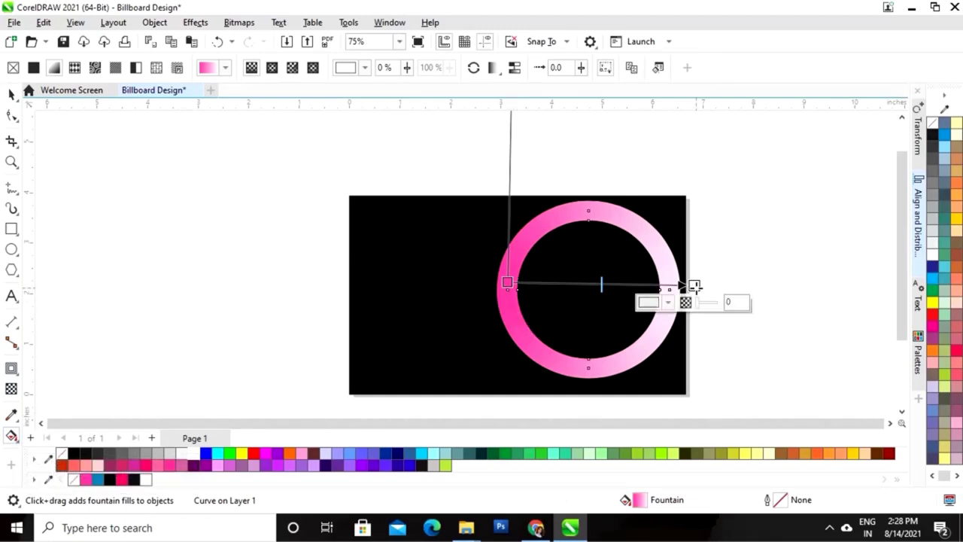
pyautogui.click(668, 302)
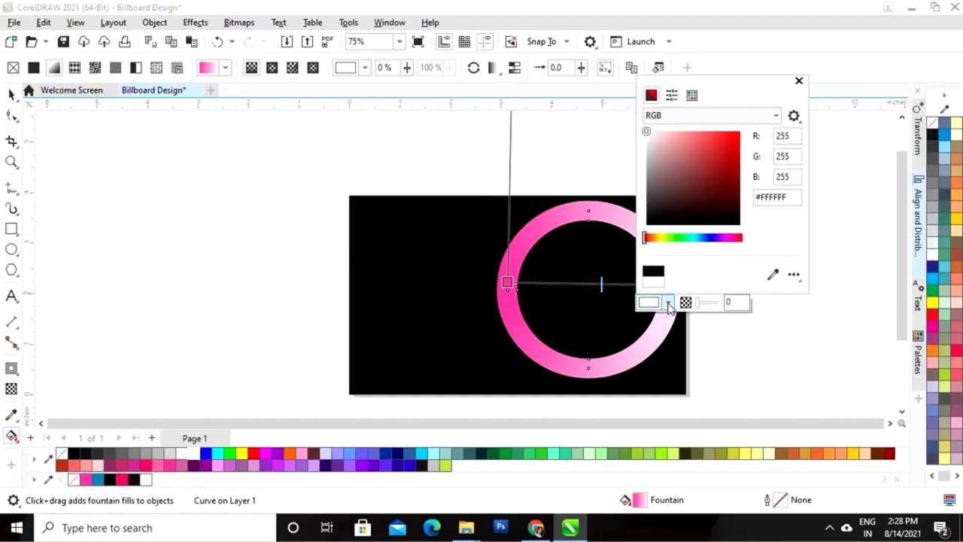
pyautogui.click(773, 274)
pyautogui.click(518, 250)
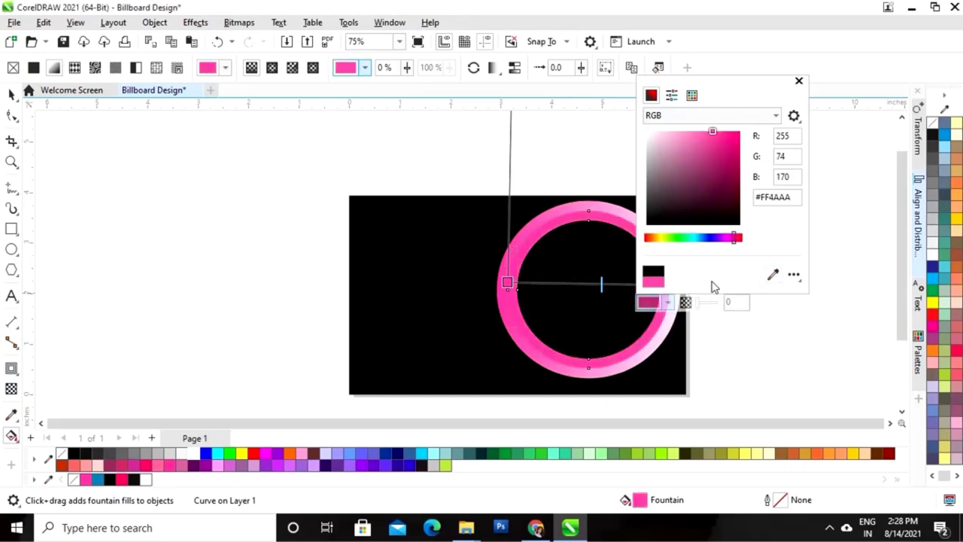
pyautogui.click(799, 80)
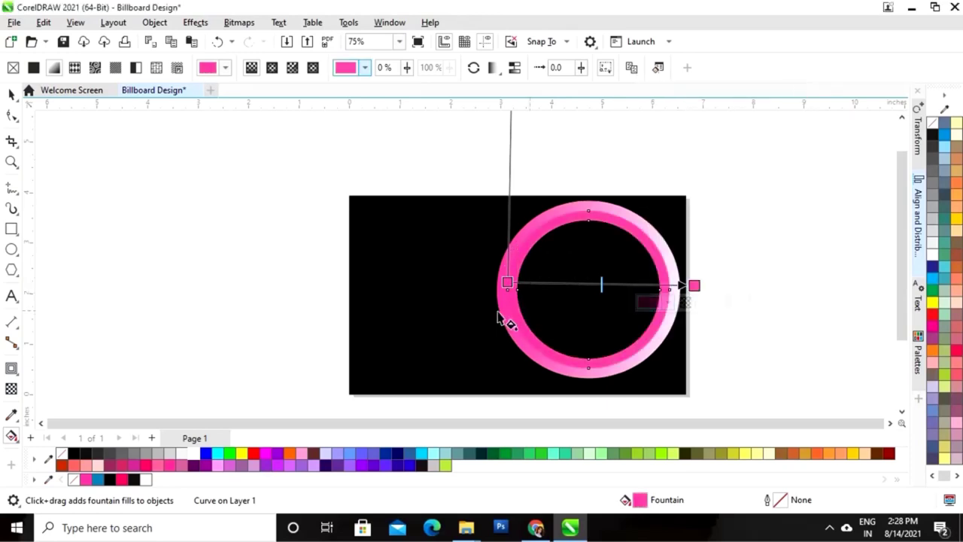
pyautogui.click(507, 282)
pyautogui.click(481, 299)
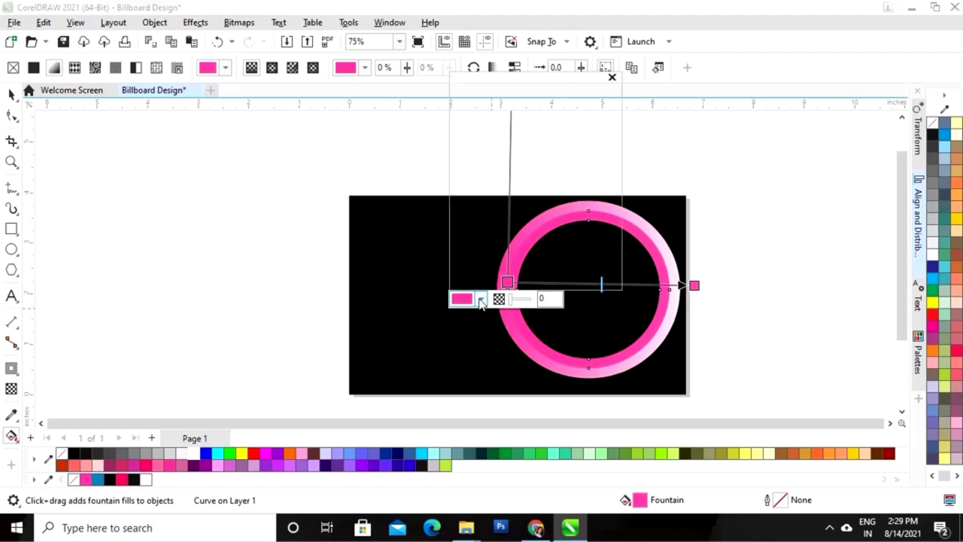
pyautogui.click(560, 134)
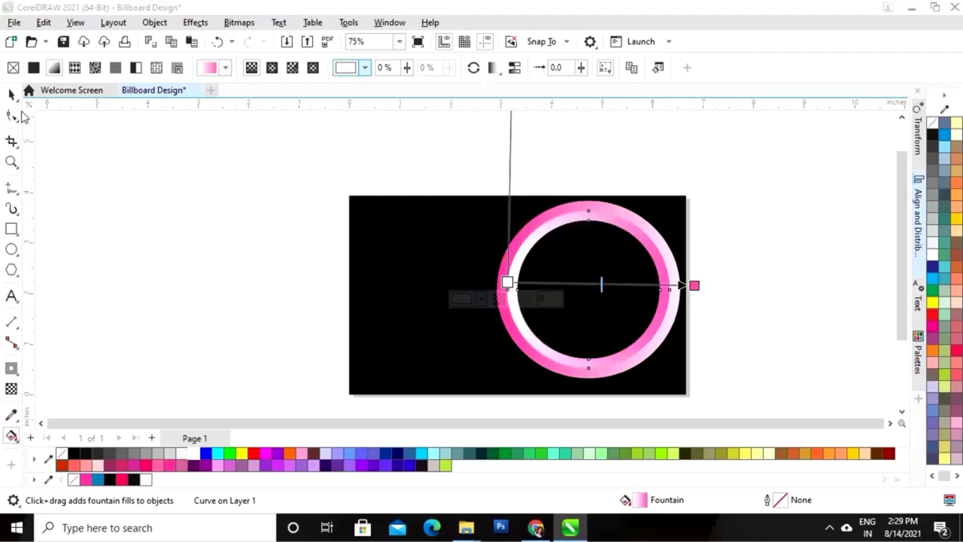
pyautogui.click(11, 94)
# Draw a wide flat ellipse across the ring's middle, filled pink #FF39A2 with no outline
pyautogui.click(731, 228)
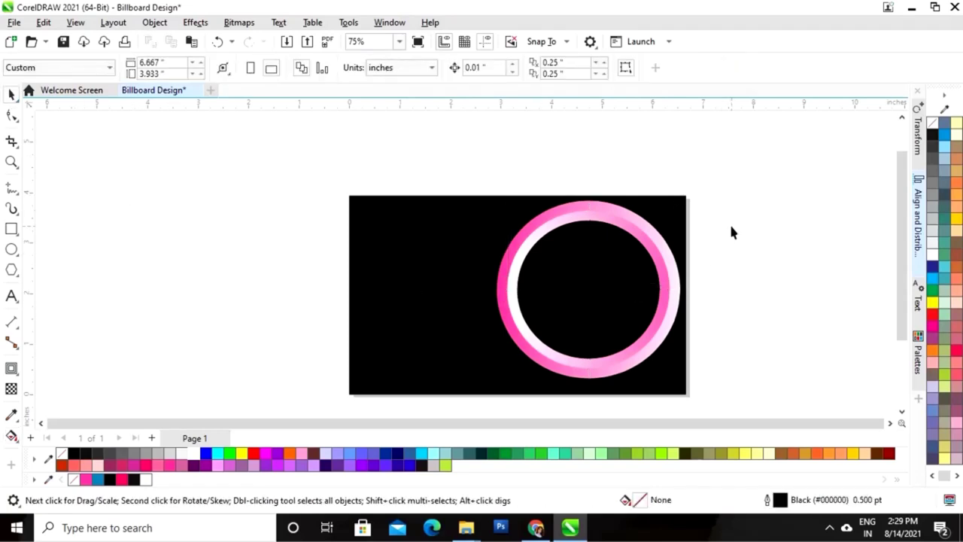
pyautogui.scroll(-1, 731, 224)
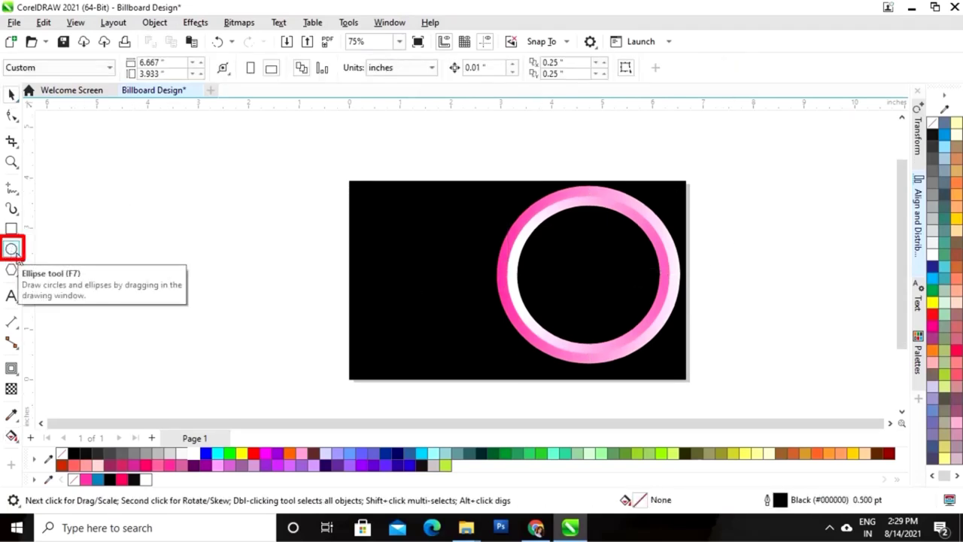
pyautogui.click(11, 249)
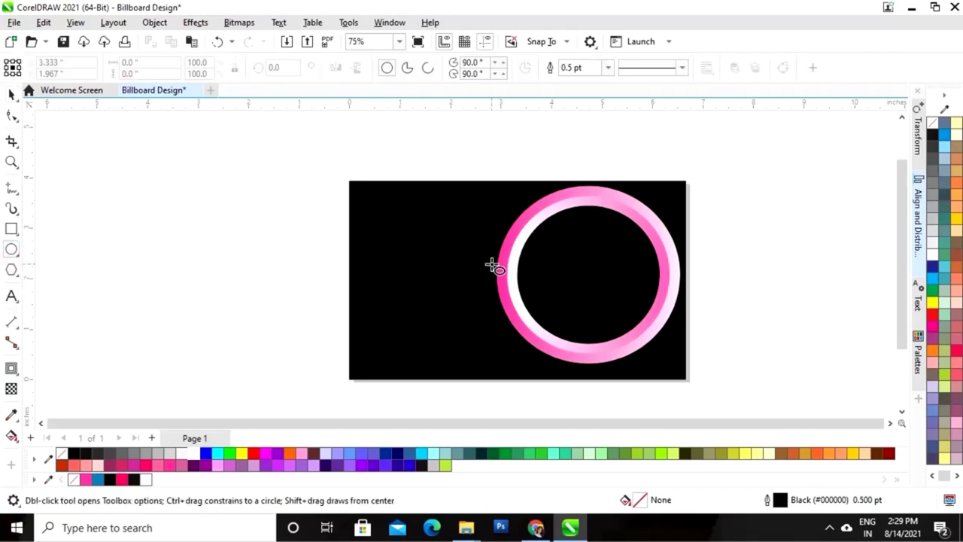
pyautogui.moveTo(482, 260); pyautogui.dragTo(685, 304)
pyautogui.click(12, 94)
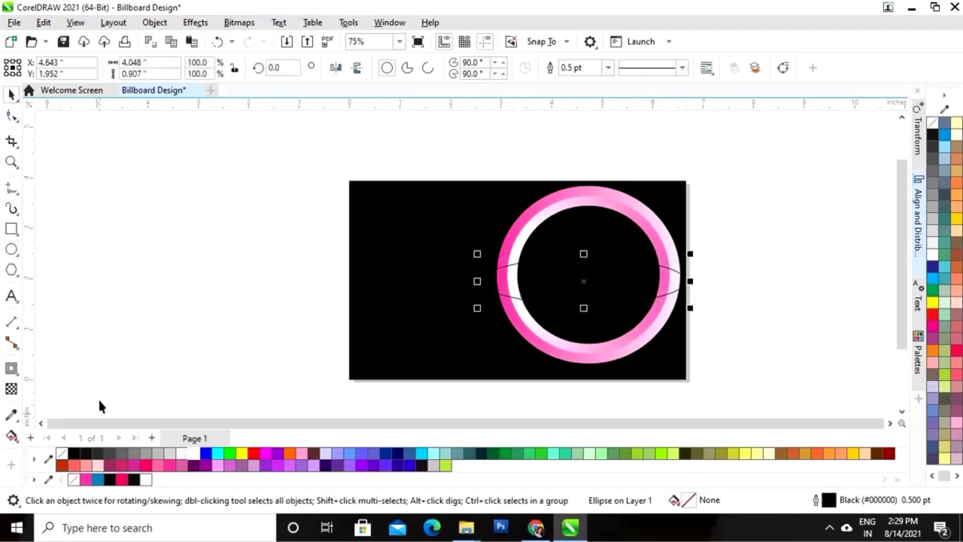
pyautogui.click(85, 480)
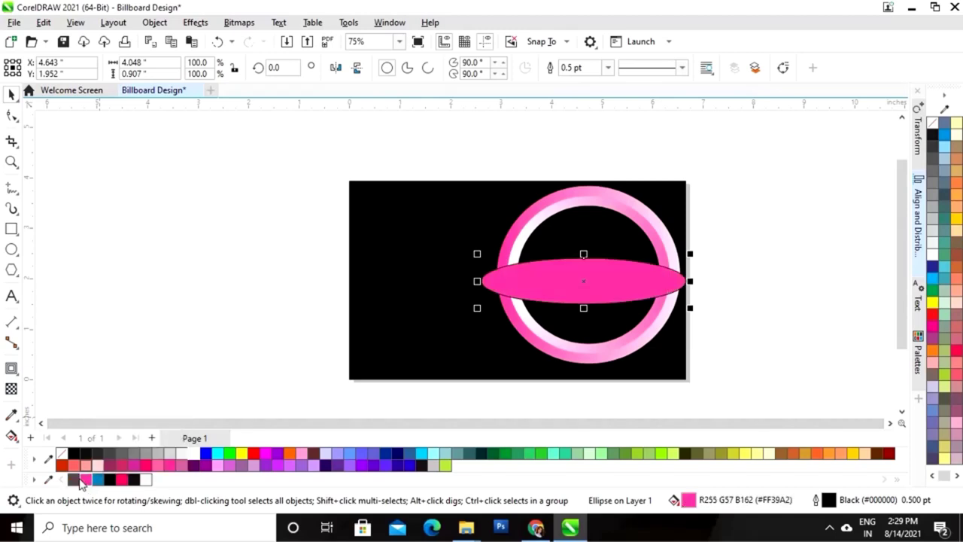
pyautogui.click(764, 258)
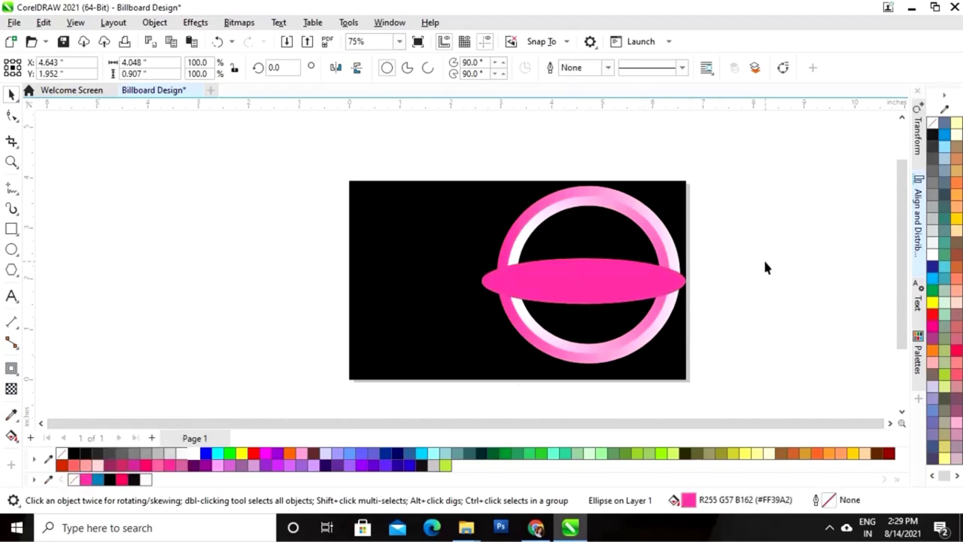
pyautogui.click(653, 249)
# Centre the pink ellipse horizontally and vertically on the ring
pyautogui.keyDown('shift'); pyautogui.click(660, 218); pyautogui.keyUp('shift')
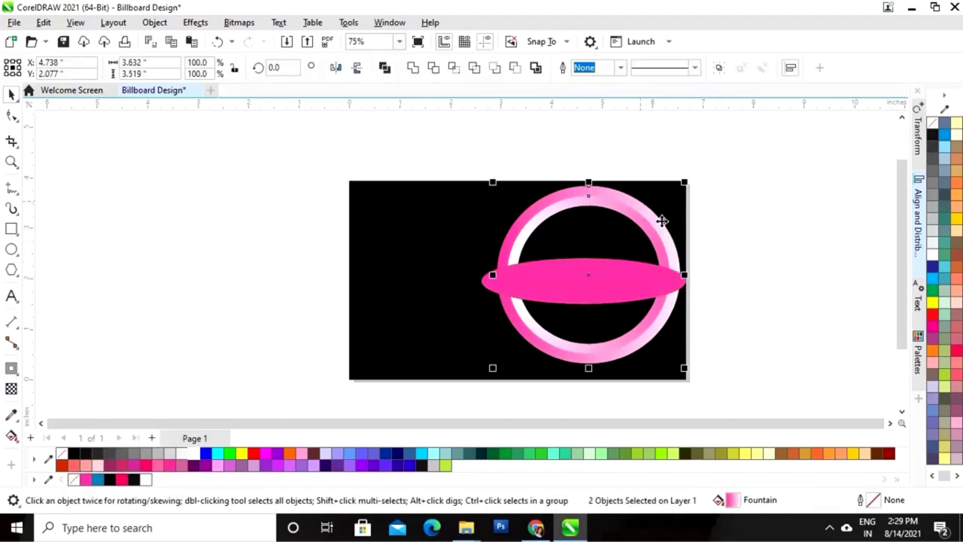
pyautogui.rightClick(592, 198)
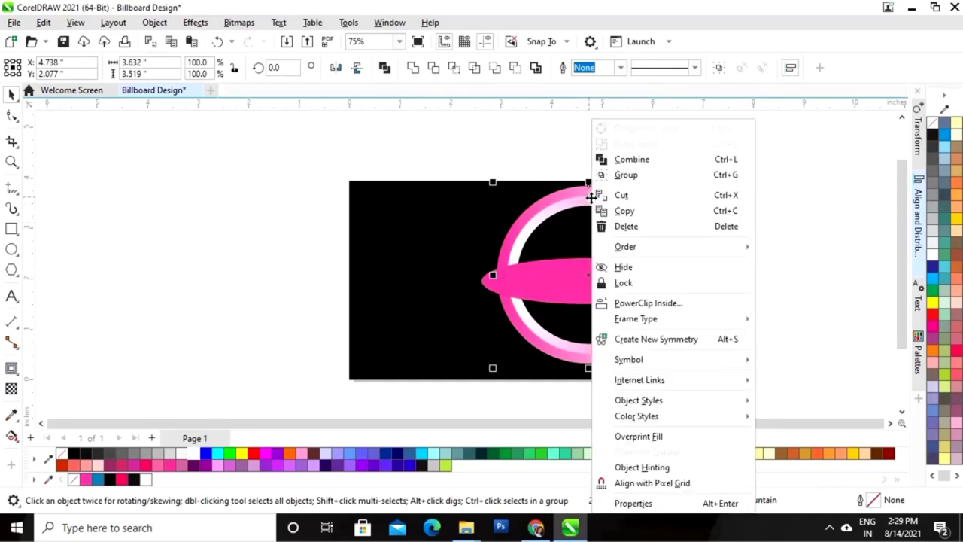
pyautogui.click(634, 177)
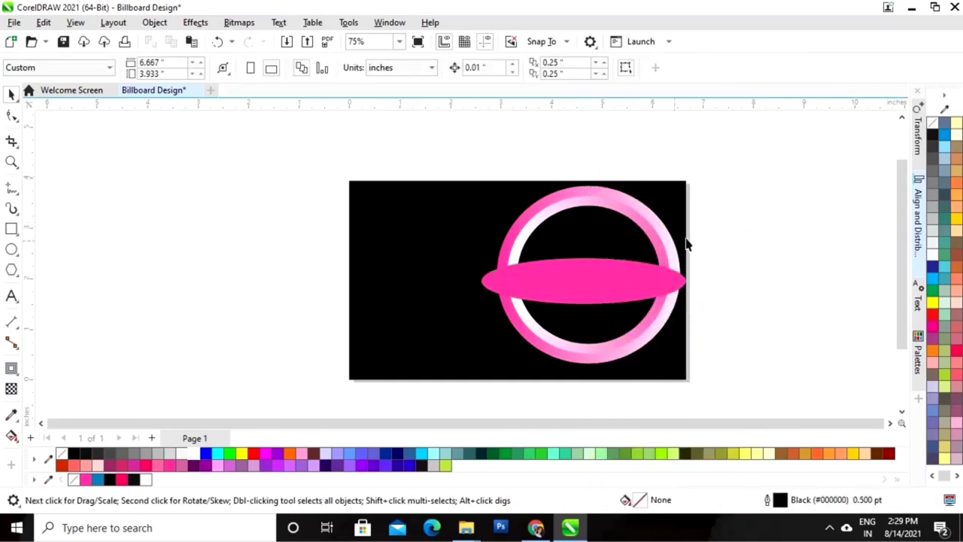
pyautogui.keyDown('shift'); pyautogui.click(641, 291); pyautogui.keyUp('shift')
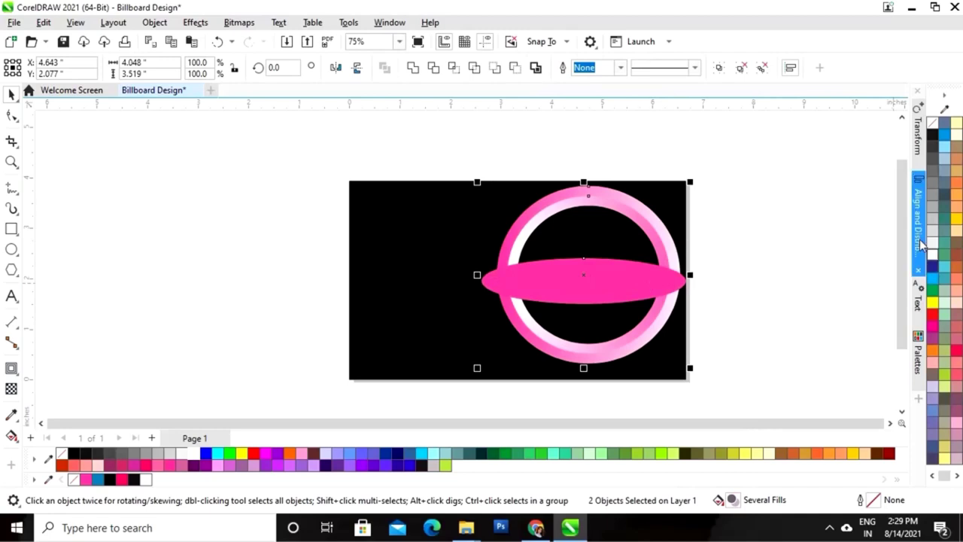
pyautogui.click(728, 259)
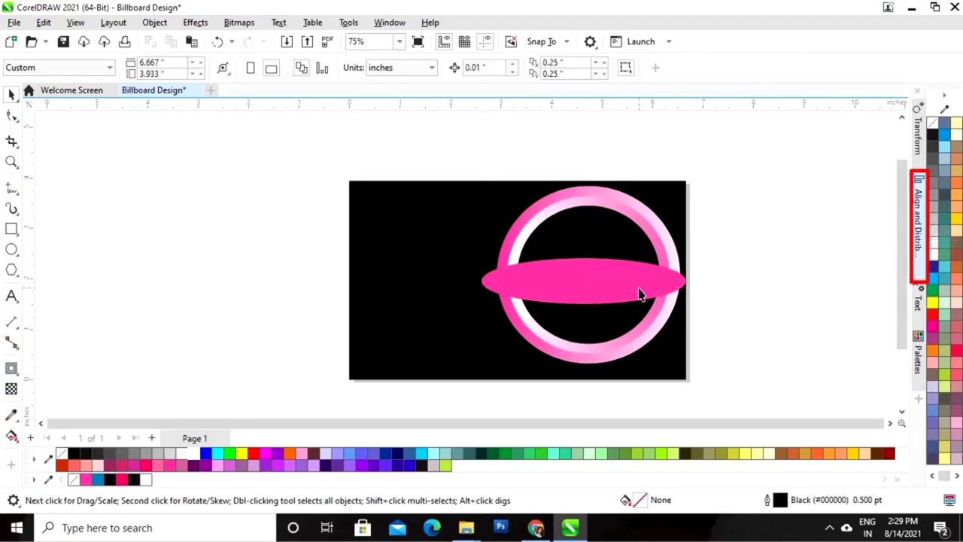
pyautogui.click(639, 291)
pyautogui.keyDown('shift'); pyautogui.click(638, 214); pyautogui.keyUp('shift')
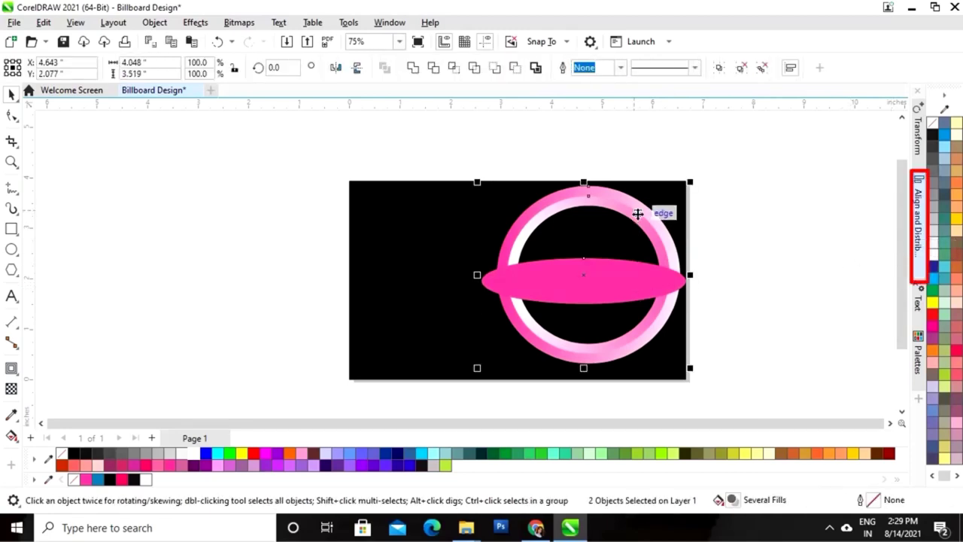
pyautogui.click(916, 226)
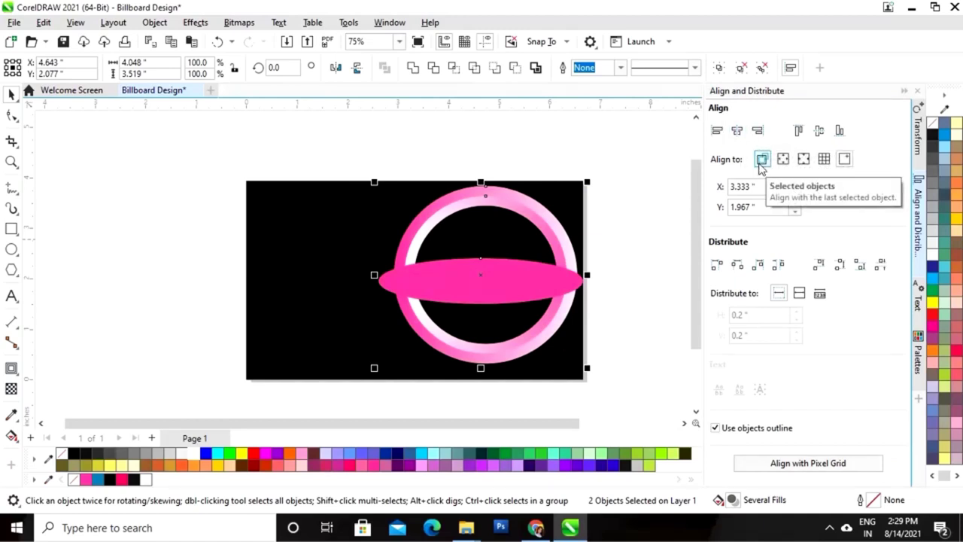
pyautogui.click(762, 164)
pyautogui.click(735, 134)
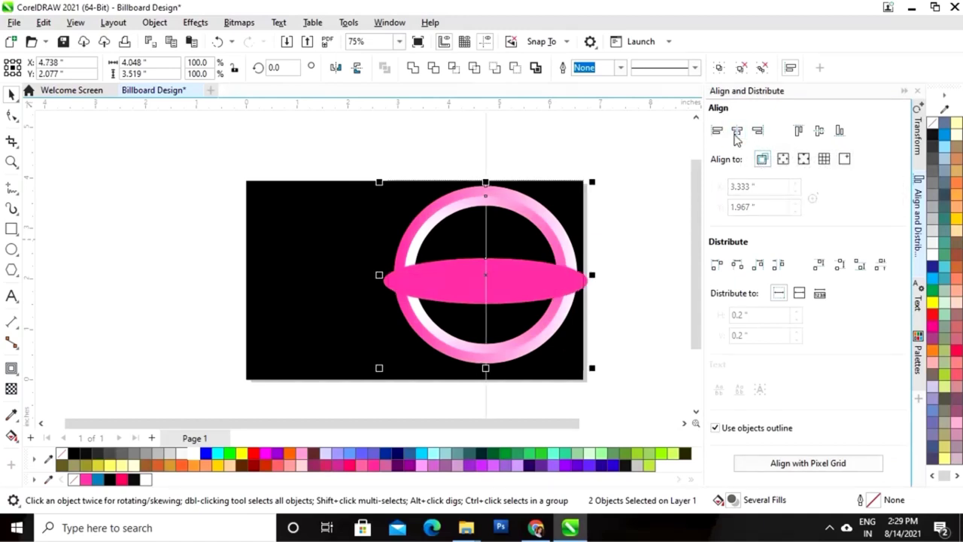
pyautogui.click(819, 136)
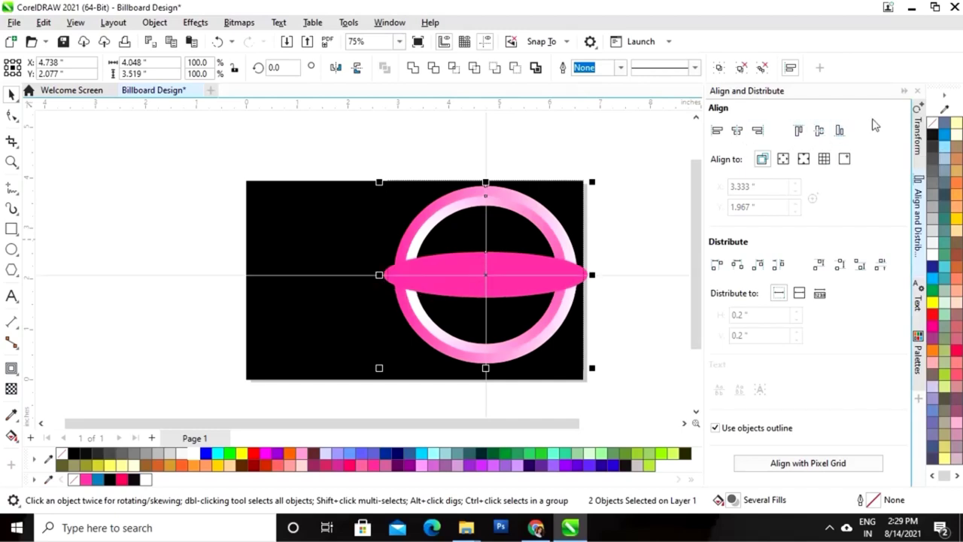
pyautogui.click(904, 93)
# Scale the ring and ellipse to 3.881 × 3.374 in and place them against the right edge
pyautogui.click(712, 295)
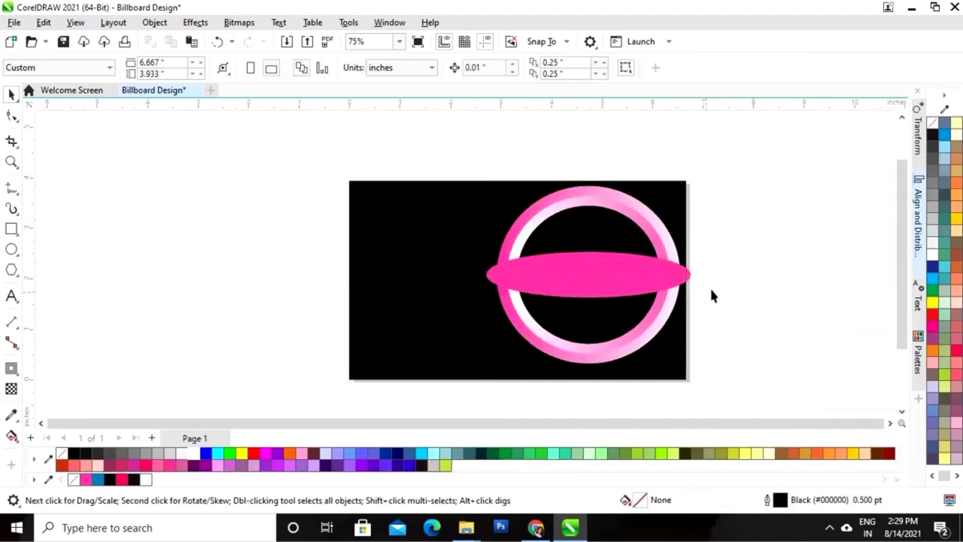
pyautogui.moveTo(742, 175); pyautogui.dragTo(485, 382)
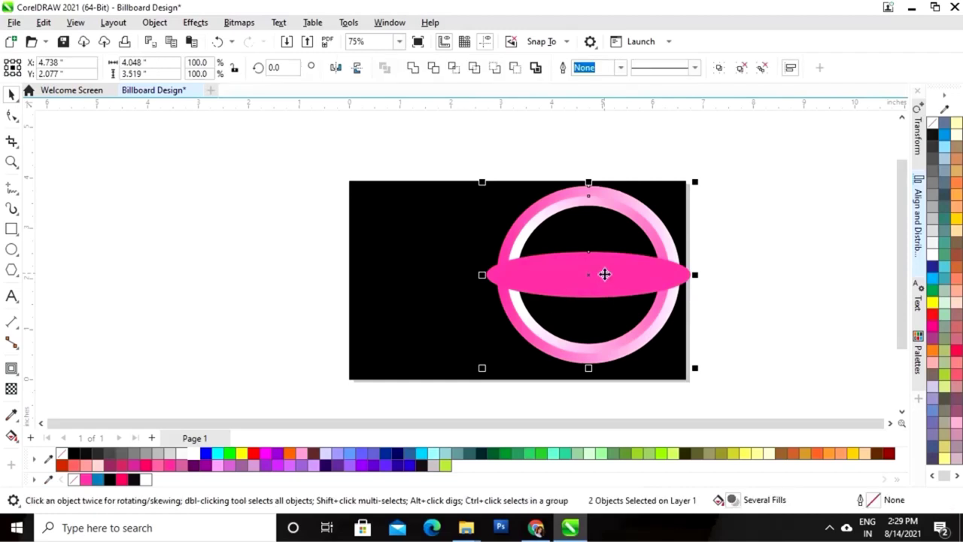
pyautogui.moveTo(595, 273); pyautogui.dragTo(581, 273)
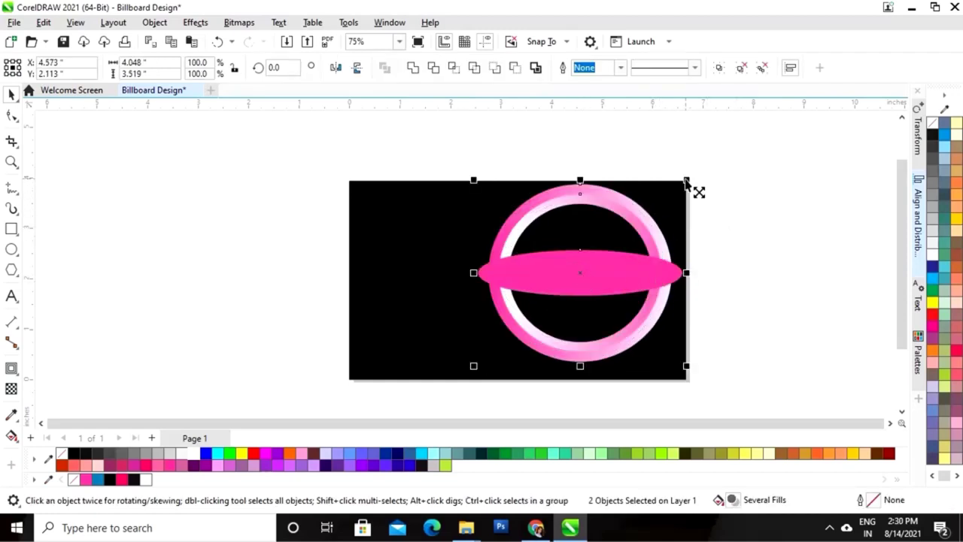
pyautogui.moveTo(686, 182); pyautogui.dragTo(681, 187)
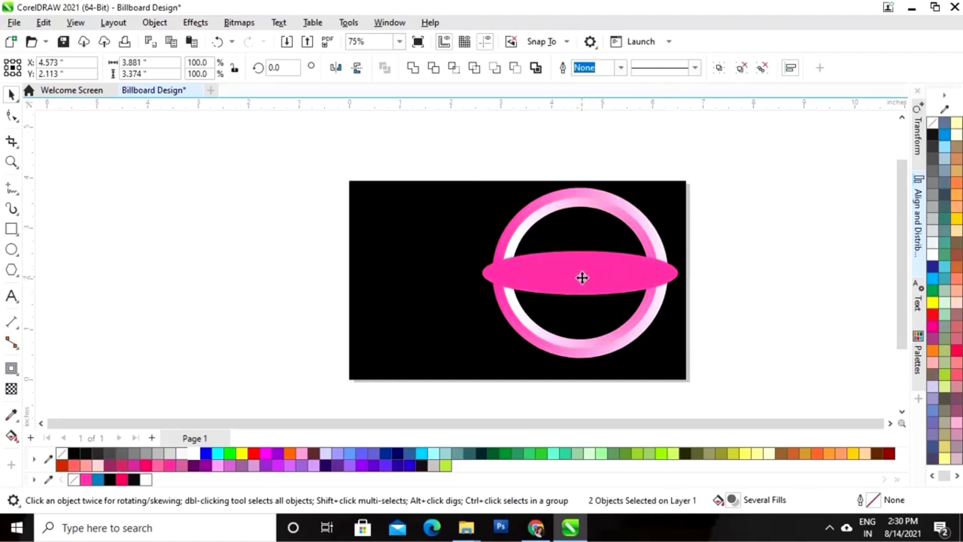
pyautogui.moveTo(582, 278); pyautogui.dragTo(584, 276)
pyautogui.moveTo(582, 275); pyautogui.dragTo(584, 275)
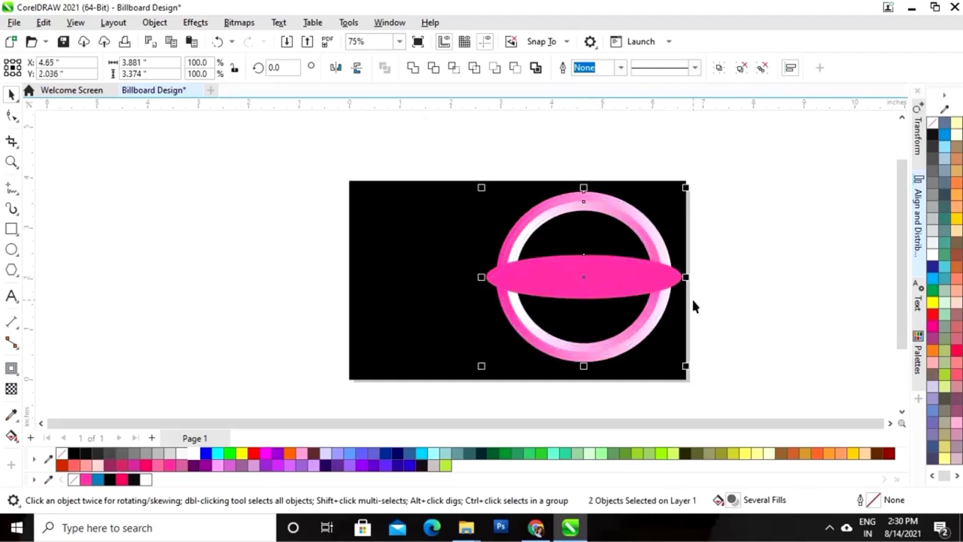
pyautogui.hotkey('ctrl', 'Up')
pyautogui.hotkey('ctrl', 'Up')
pyautogui.hotkey('ctrl', 'Up')
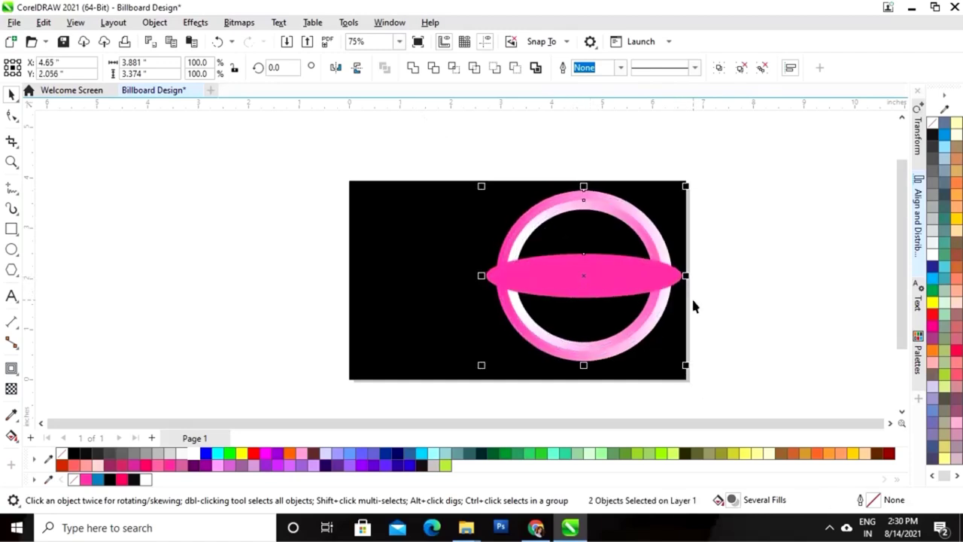
pyautogui.click(730, 267)
# Apply a 25-pixel Gaussian Blur to the pink ellipse
pyautogui.click(603, 275)
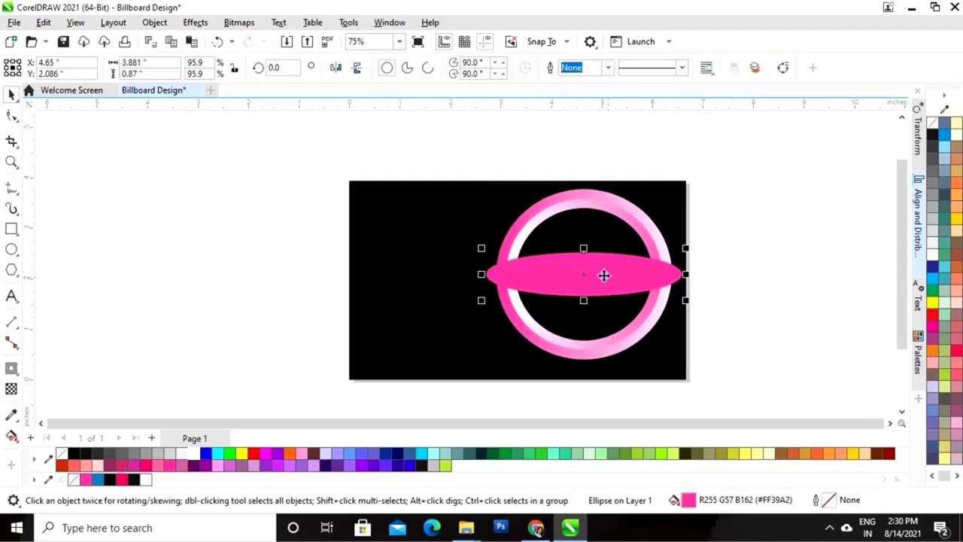
pyautogui.click(195, 23)
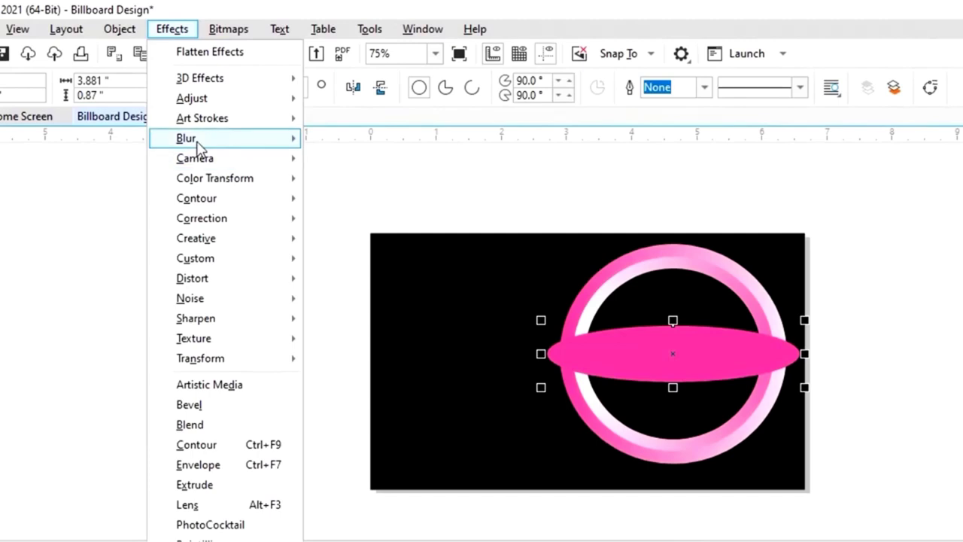
pyautogui.moveTo(190, 143)
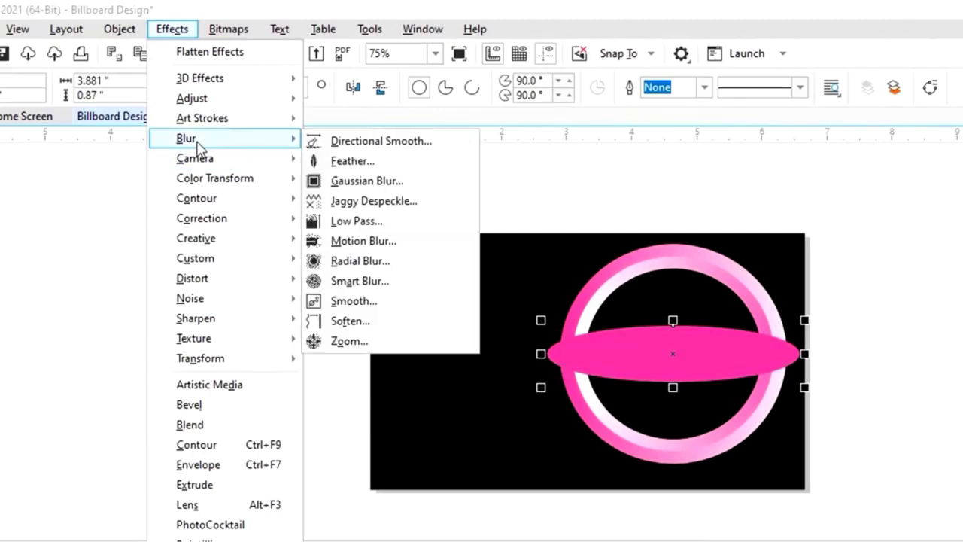
pyautogui.click(374, 183)
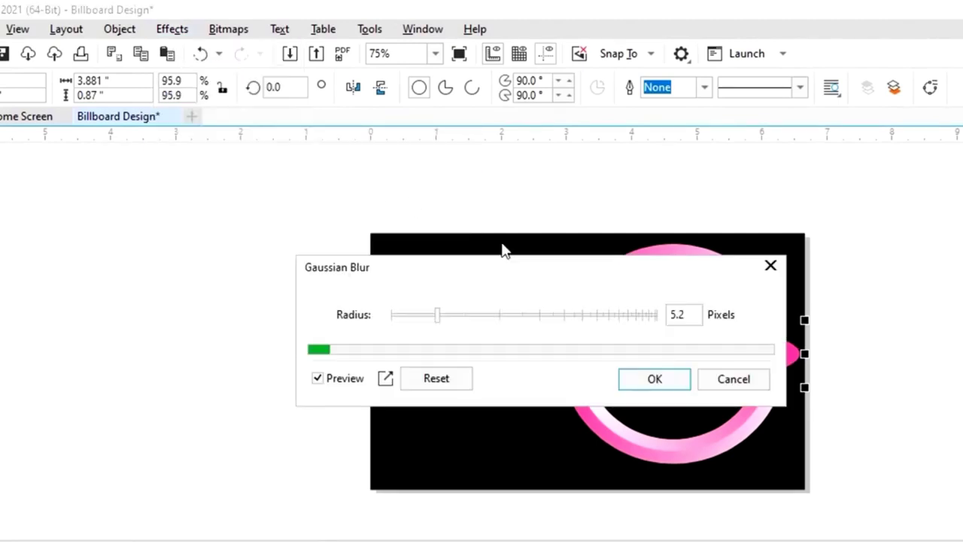
pyautogui.moveTo(557, 266); pyautogui.dragTo(272, 268)
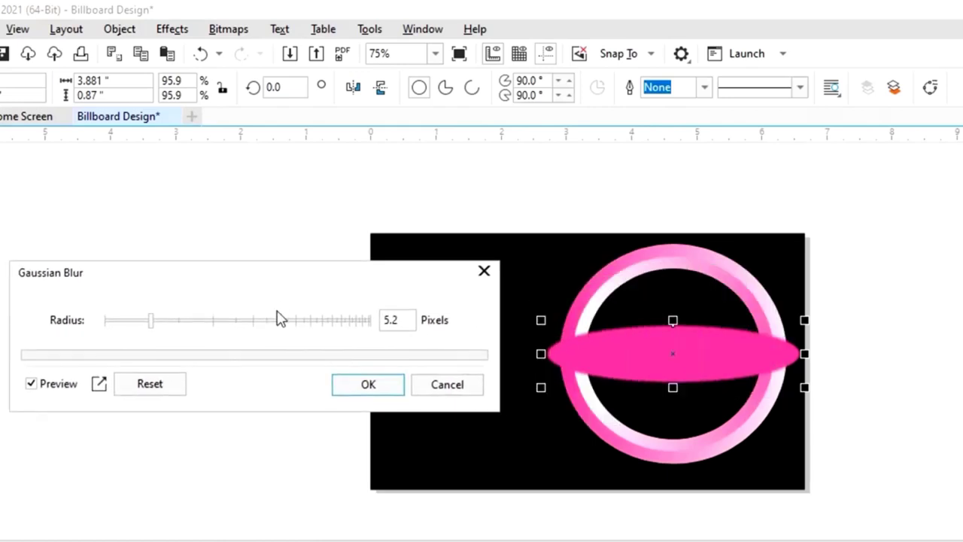
pyautogui.moveTo(154, 324); pyautogui.dragTo(210, 335)
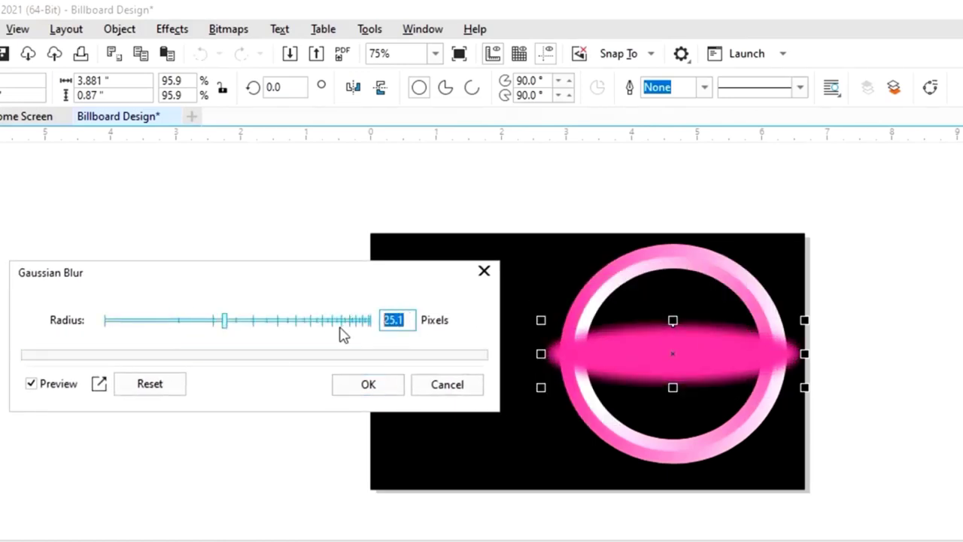
pyautogui.write('25')
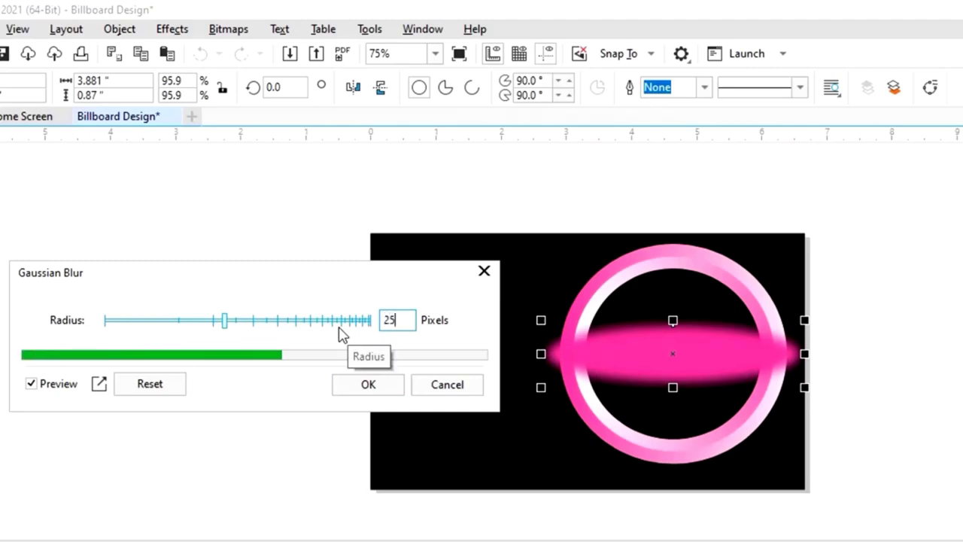
pyautogui.click(368, 385)
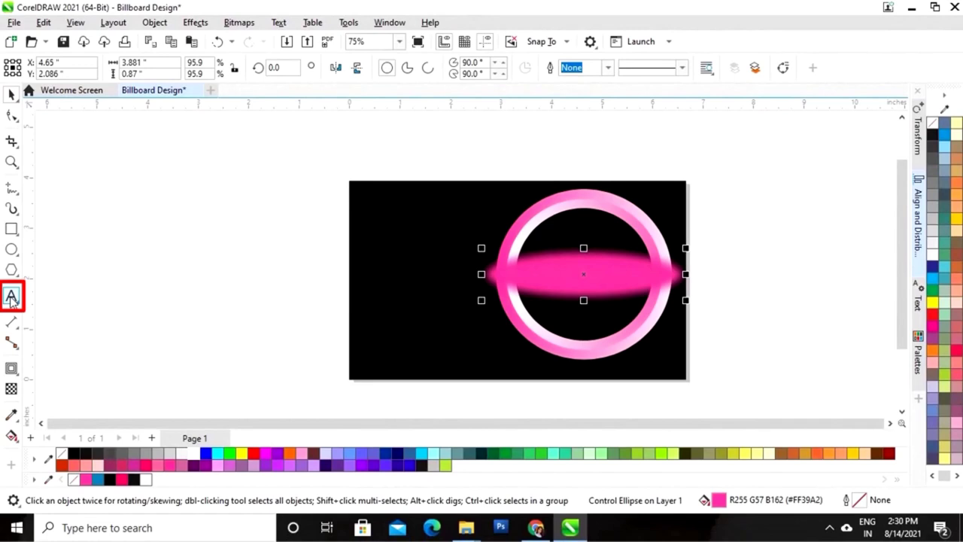
# Add blue Cooper Black 'MODERN' text inside the top of the ring, above the glow
pyautogui.click(11, 297)
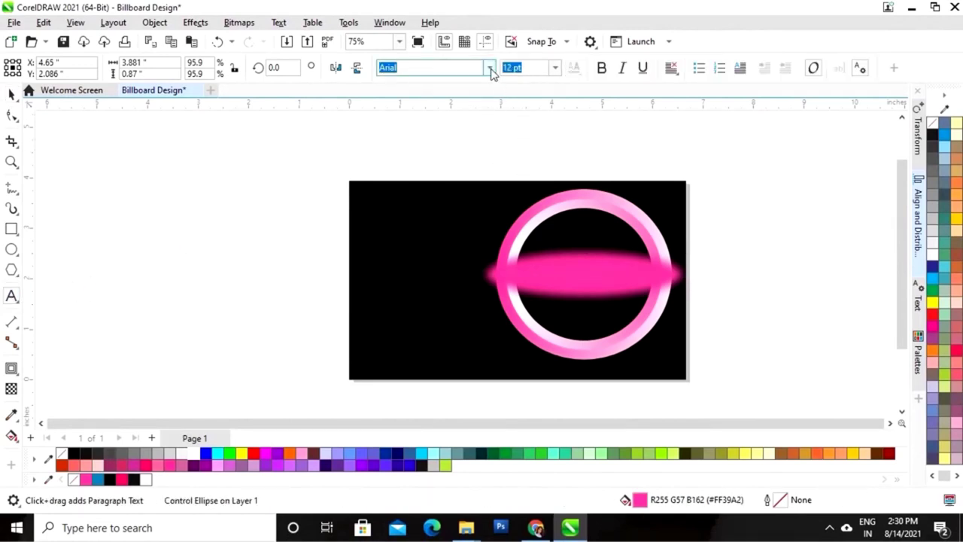
pyautogui.click(490, 67)
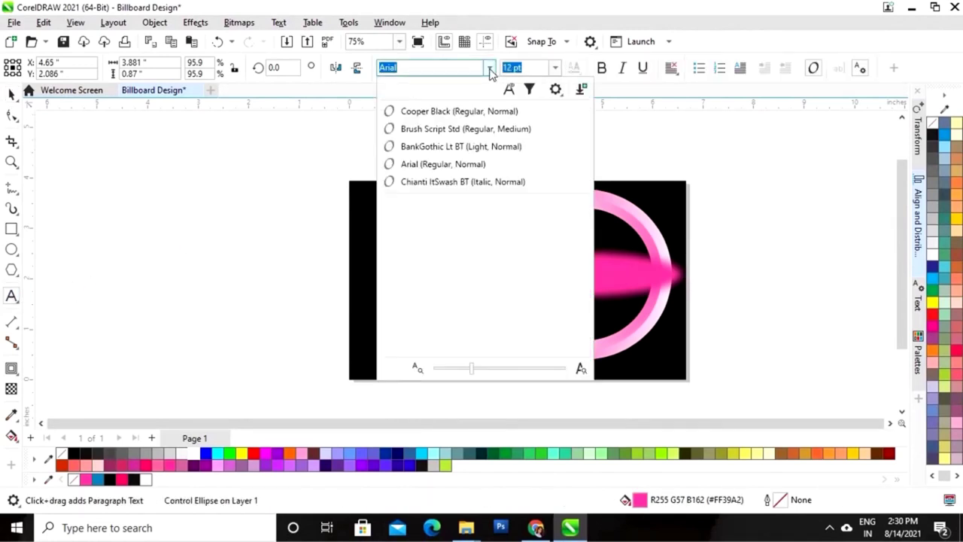
pyautogui.click(454, 113)
pyautogui.click(148, 317)
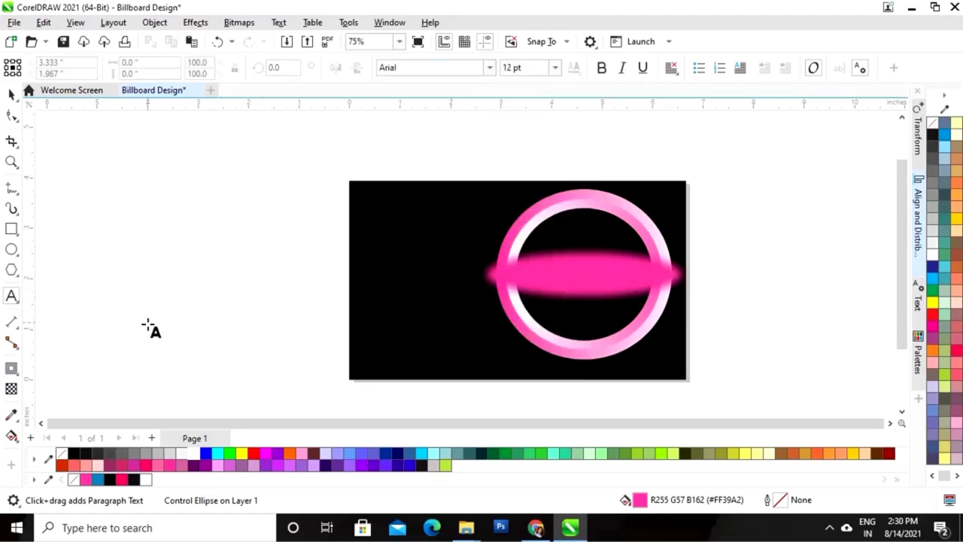
pyautogui.write('MO')
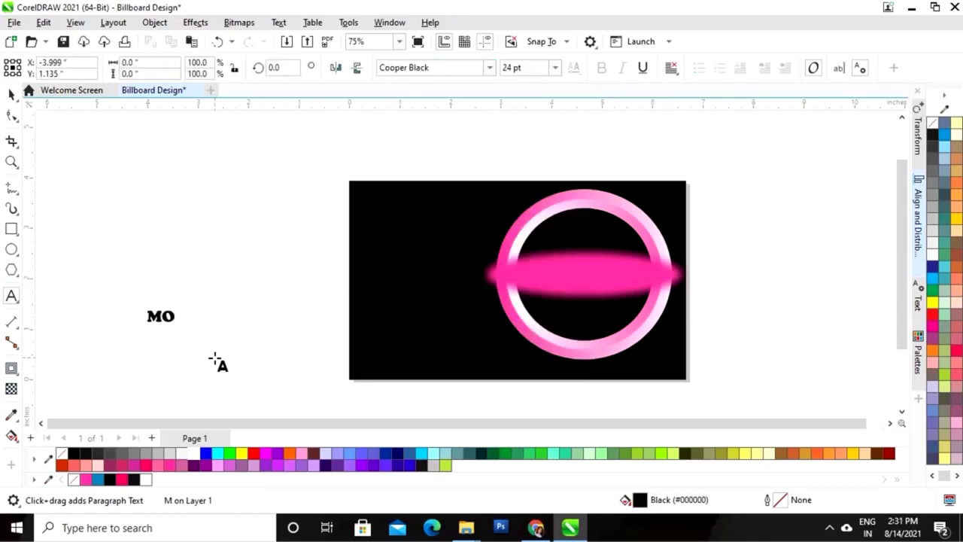
pyautogui.write('DERN')
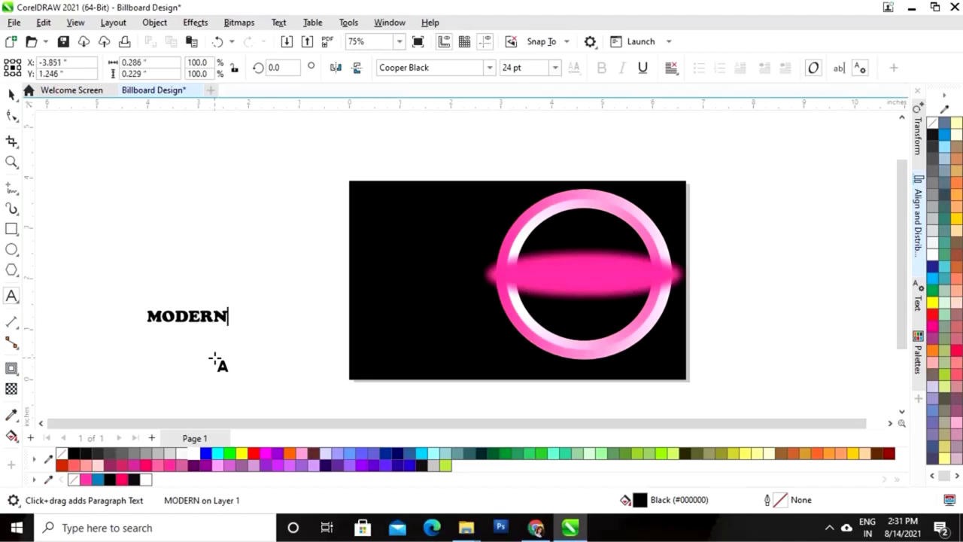
pyautogui.click(99, 484)
pyautogui.hotkey('ctrl', 'space')
pyautogui.moveTo(212, 314); pyautogui.dragTo(584, 242)
pyautogui.press('Down')
pyautogui.press('Down')
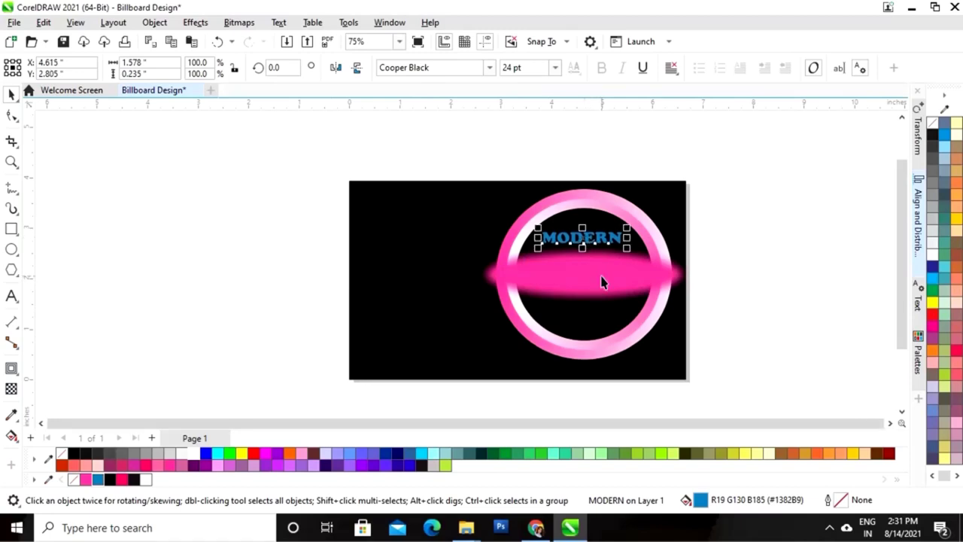
pyautogui.click(760, 238)
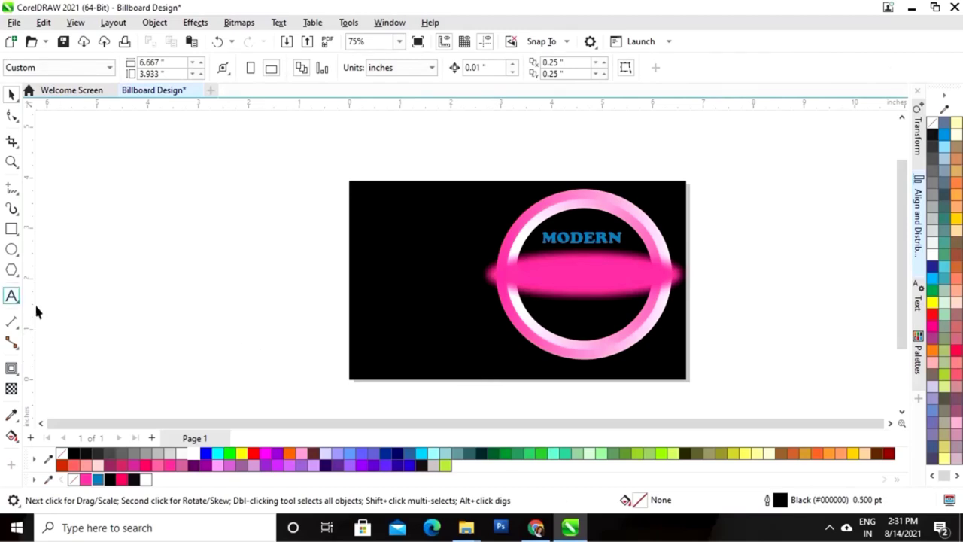
# Add white 'SCHOOL' text, enlarged to about 30.9 pt, in the ring's lower half
pyautogui.click(159, 349)
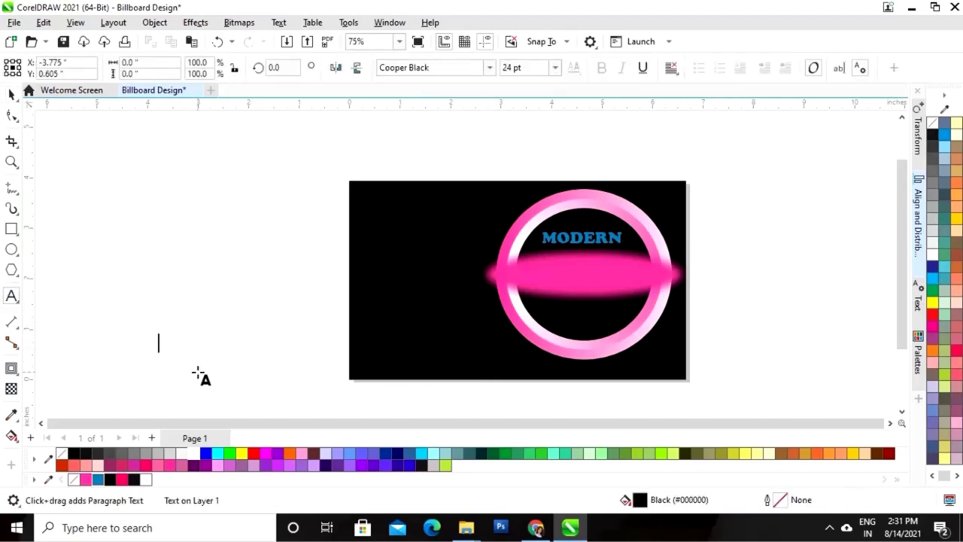
pyautogui.write('S')
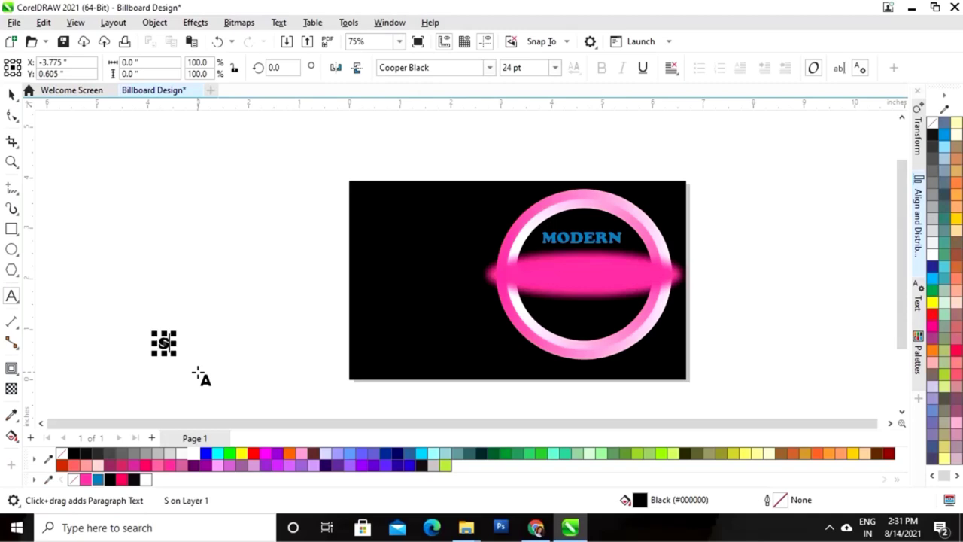
pyautogui.write('CHOOL')
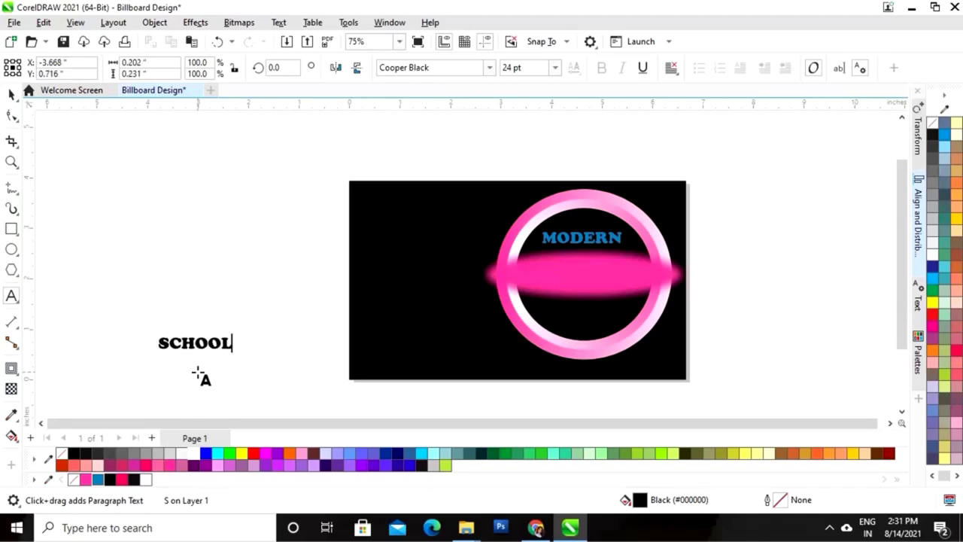
pyautogui.press('Escape')
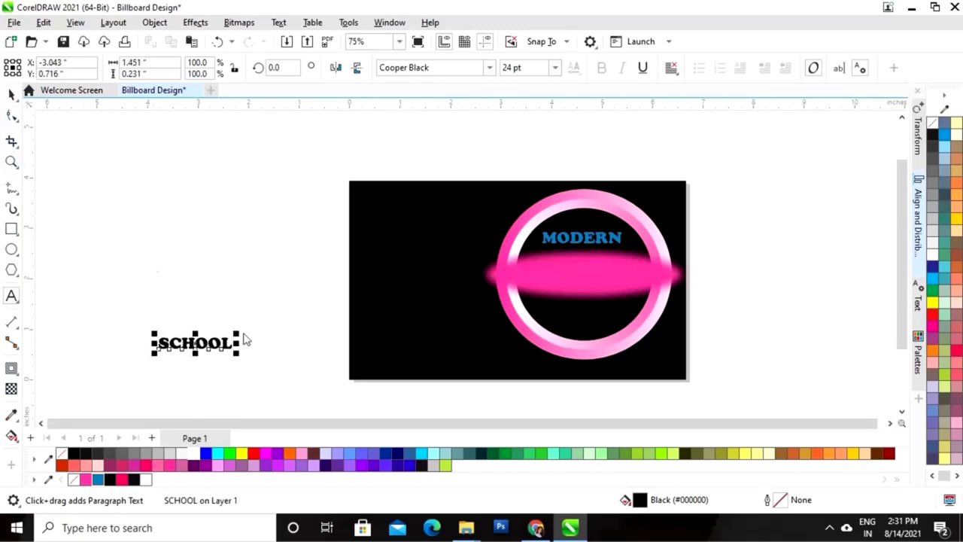
pyautogui.press('space')
pyautogui.click(194, 455)
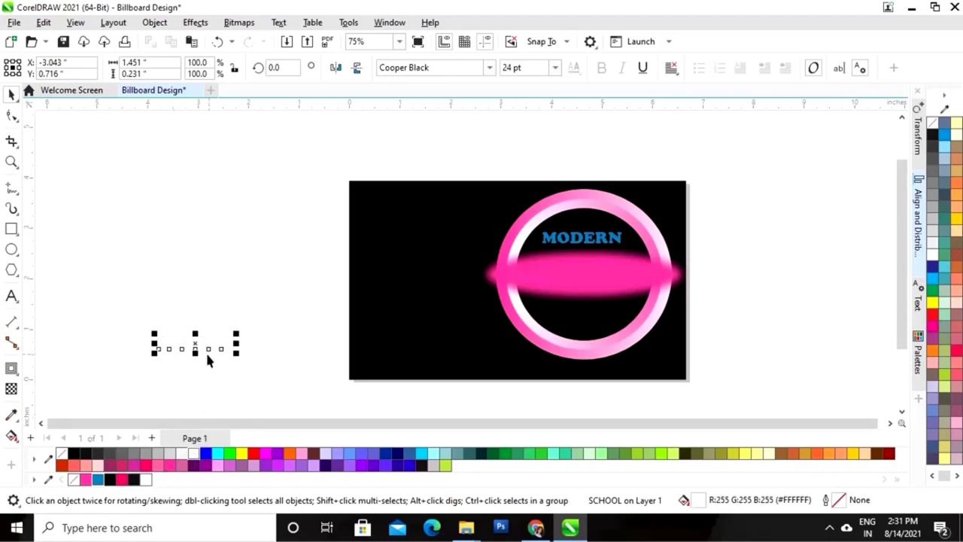
pyautogui.hotkey('ctrl', 'z')
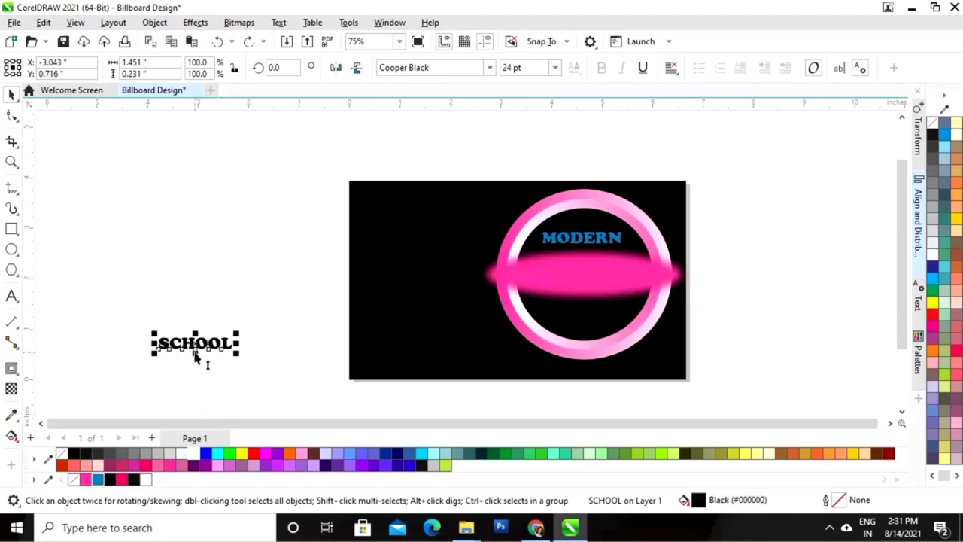
pyautogui.moveTo(194, 344); pyautogui.dragTo(581, 320)
pyautogui.click(145, 482)
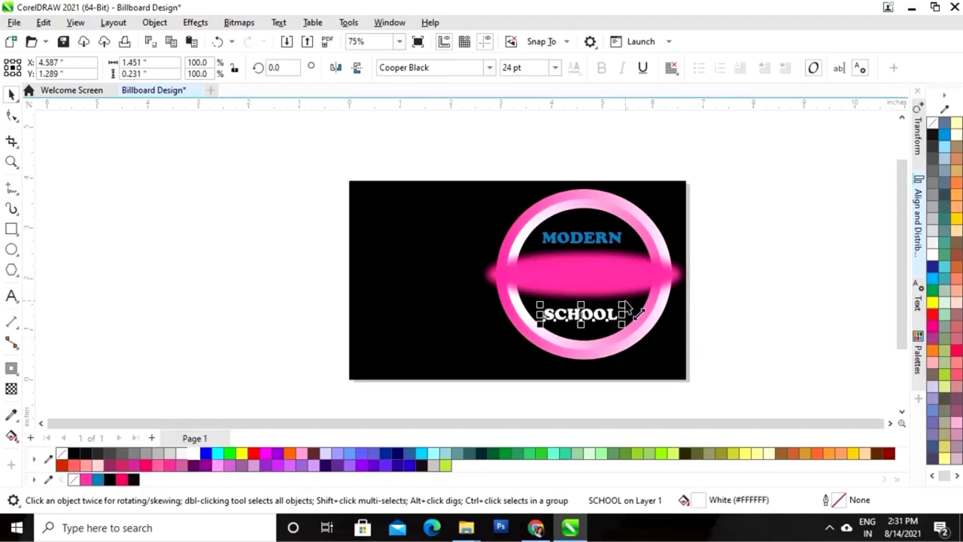
pyautogui.moveTo(623, 305); pyautogui.dragTo(591, 318)
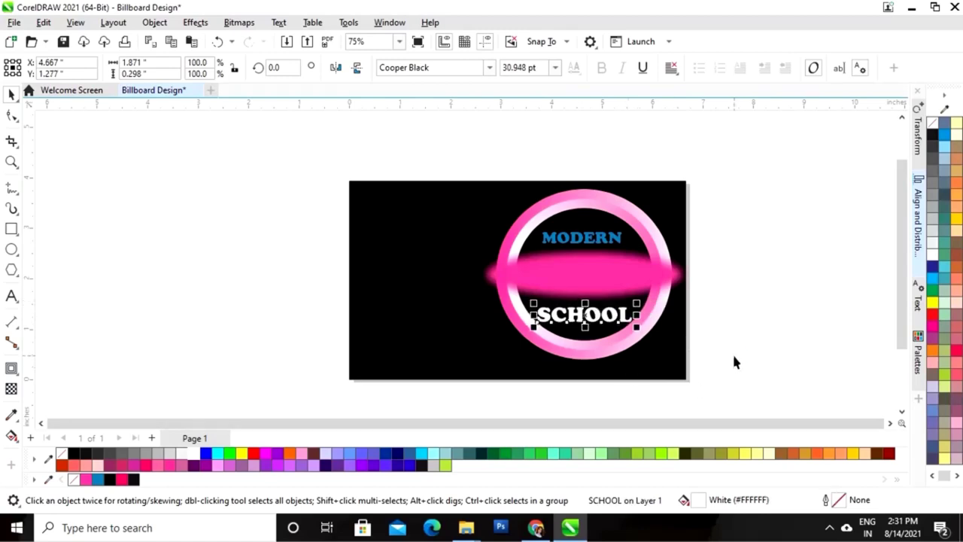
pyautogui.click(735, 362)
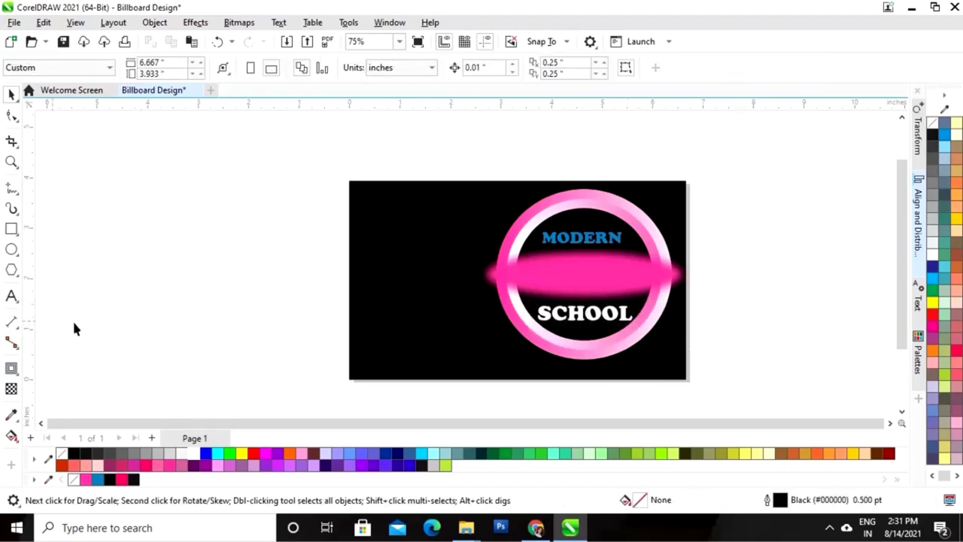
pyautogui.click(12, 297)
# Add black 'DANCE' text enlarged to about 63.2 pt and place it on the pink glow
pyautogui.click(152, 331)
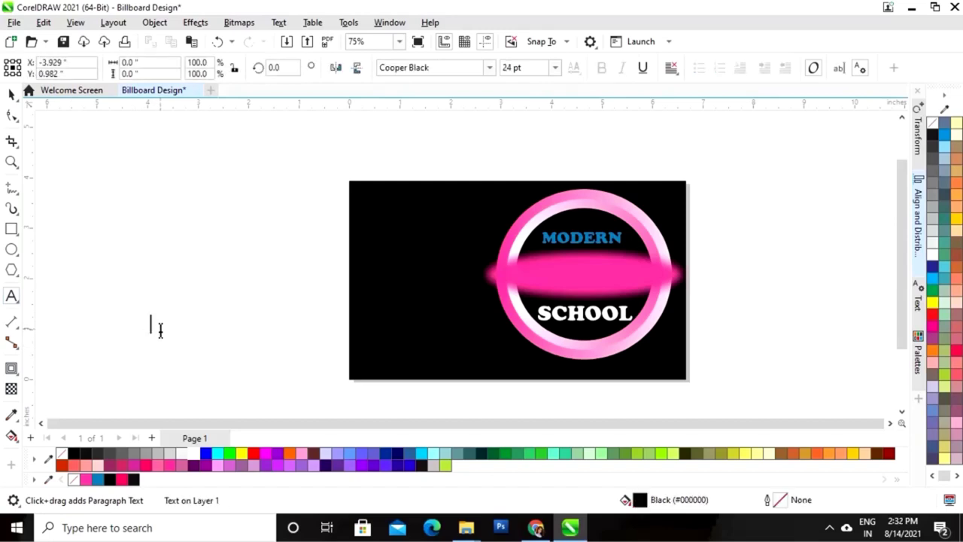
pyautogui.write('DANCE')
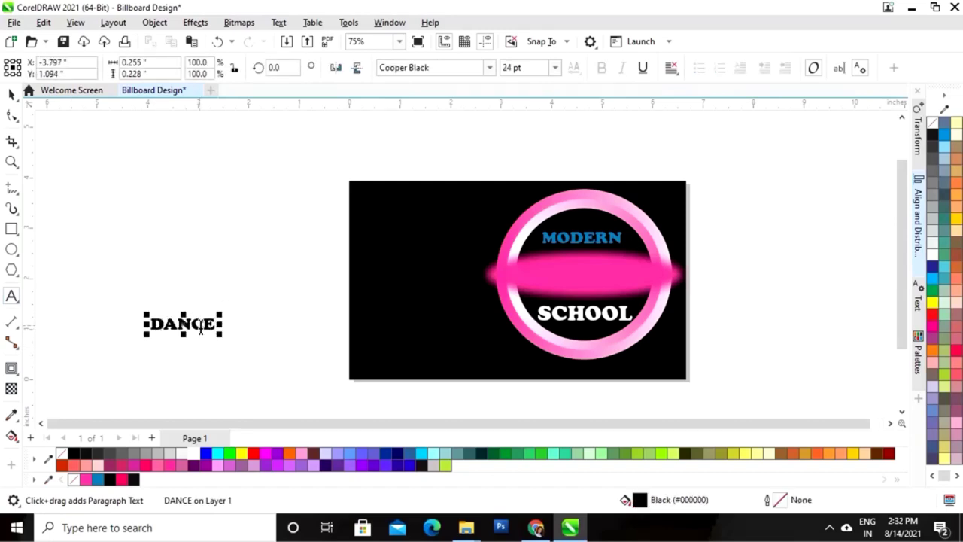
pyautogui.click(11, 95)
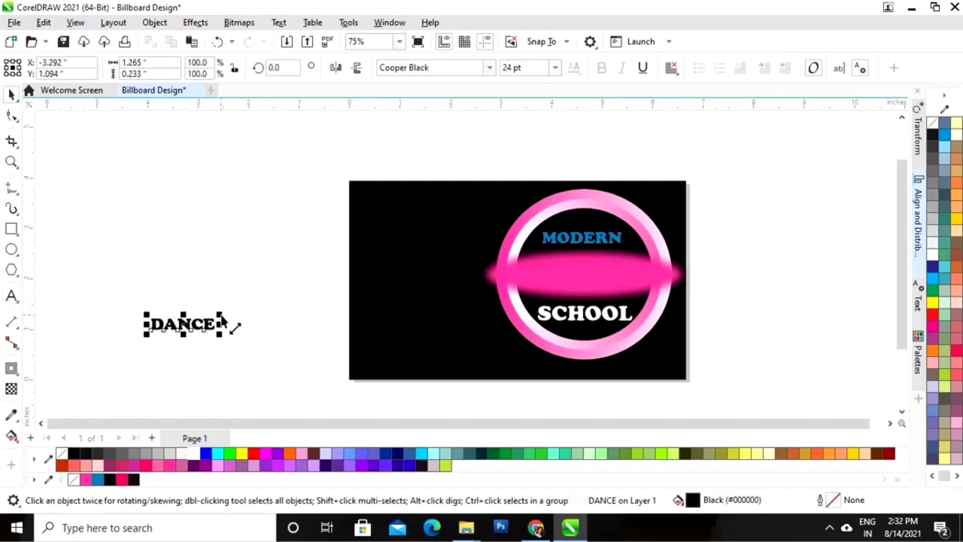
pyautogui.moveTo(222, 319); pyautogui.dragTo(274, 304)
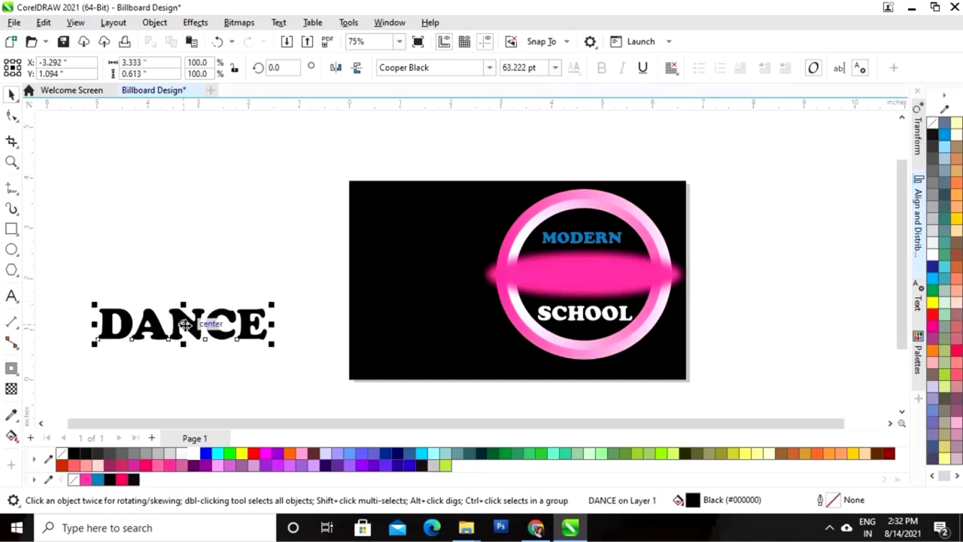
pyautogui.moveTo(185, 323); pyautogui.dragTo(584, 276)
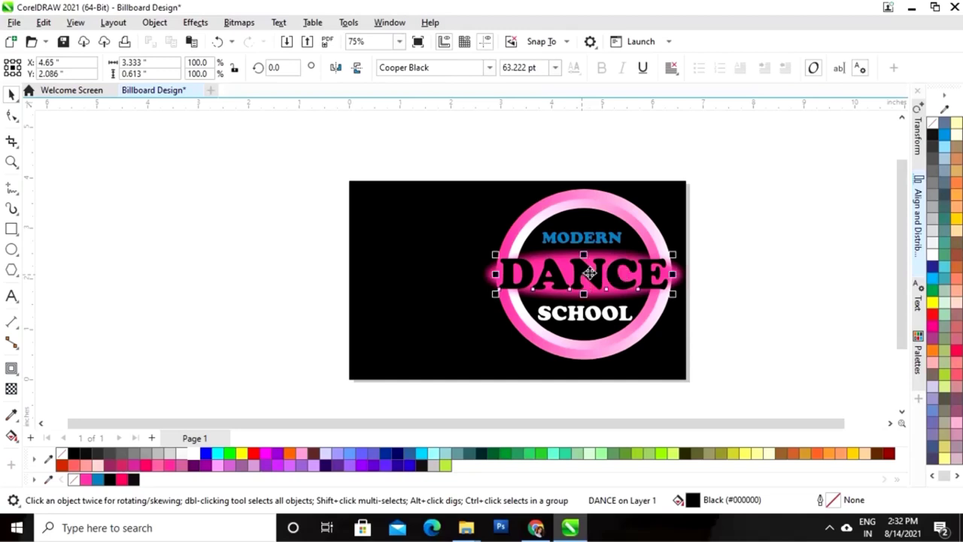
# Centre MODERN, DANCE and SCHOOL horizontally on the ring
pyautogui.moveTo(755, 161); pyautogui.dragTo(465, 394)
pyautogui.click(922, 239)
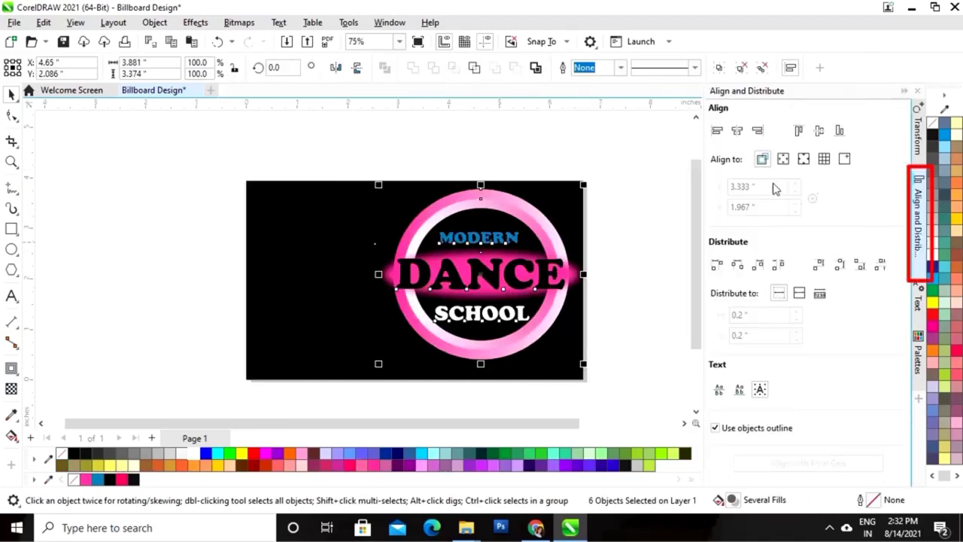
pyautogui.click(738, 131)
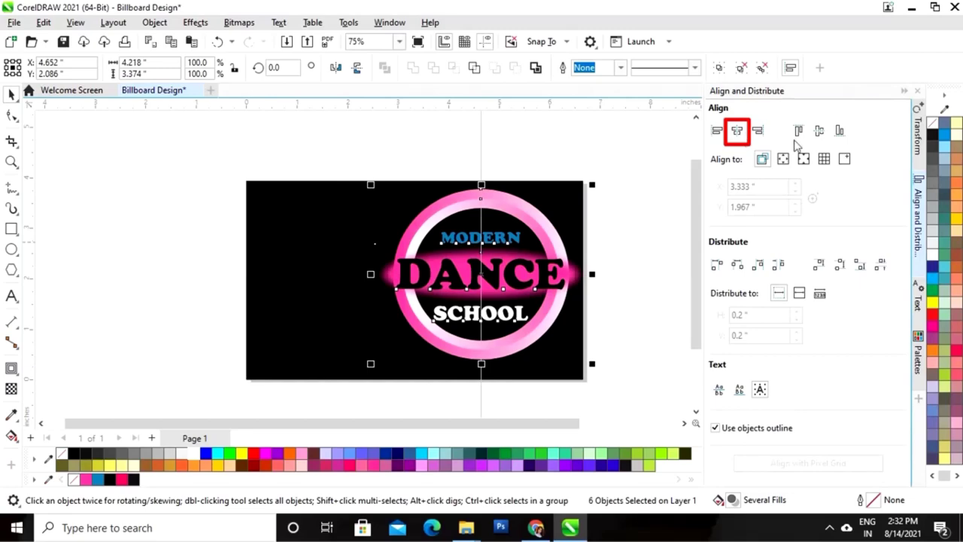
pyautogui.click(904, 91)
pyautogui.click(226, 203)
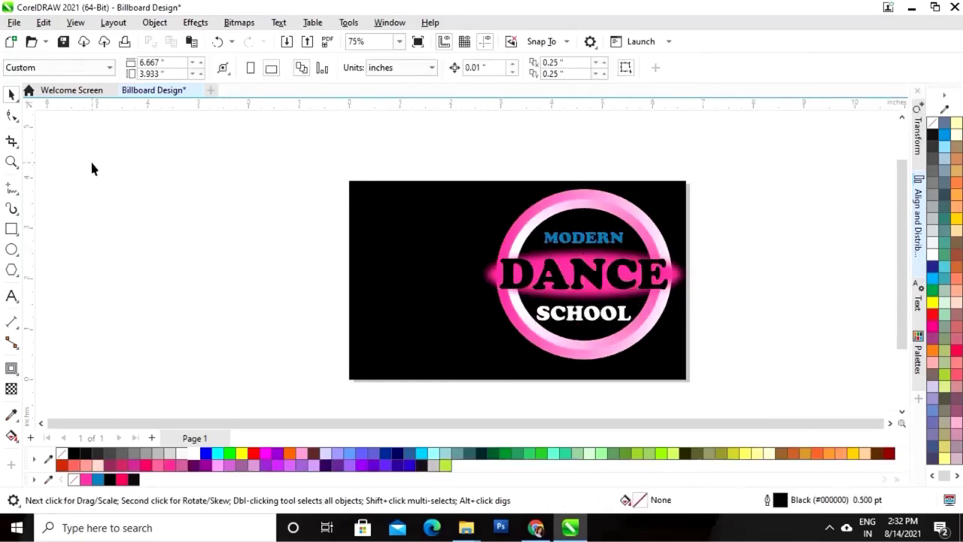
# Import the blue bokeh-lights photo and the dancer PNG together and place them beside the page
pyautogui.click(14, 21)
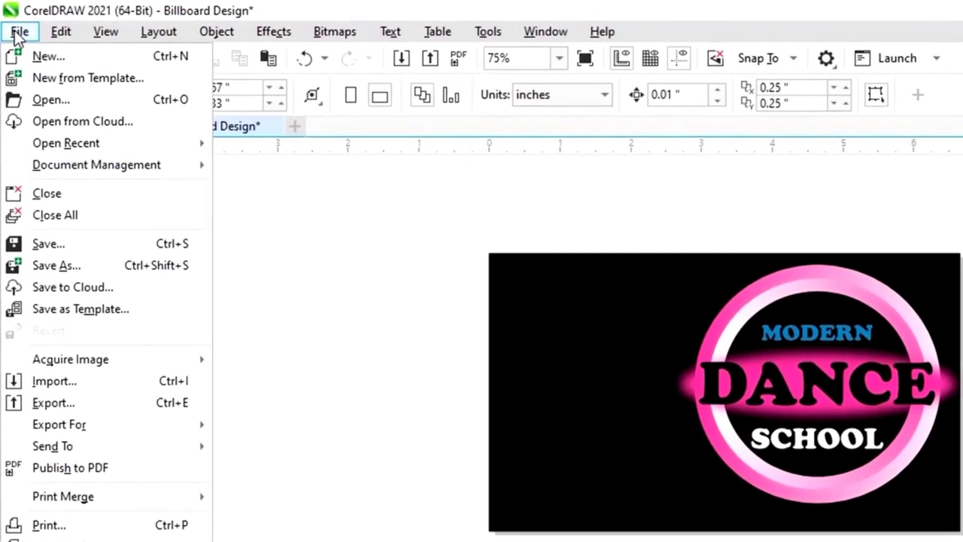
pyautogui.click(70, 383)
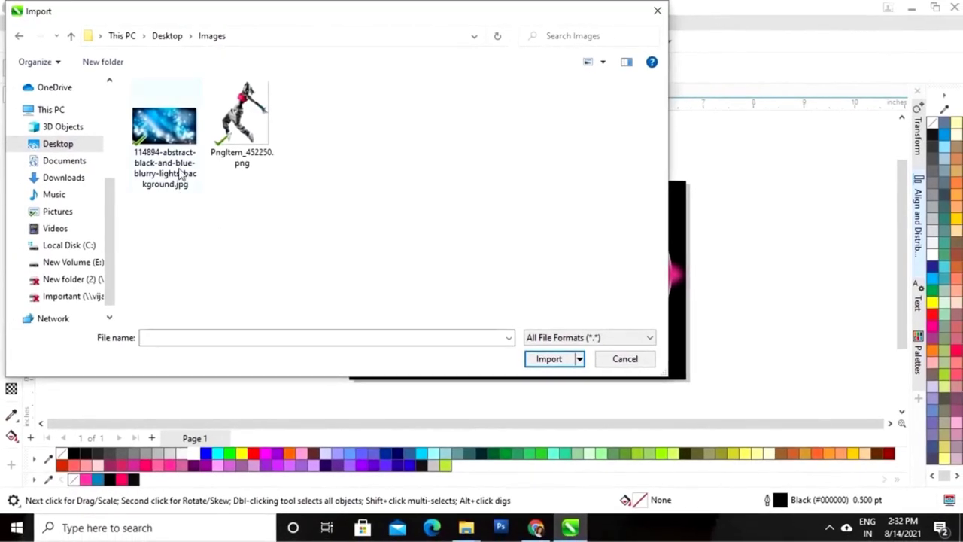
pyautogui.click(194, 154)
pyautogui.keyDown('ctrl'); pyautogui.click(241, 143); pyautogui.keyUp('ctrl')
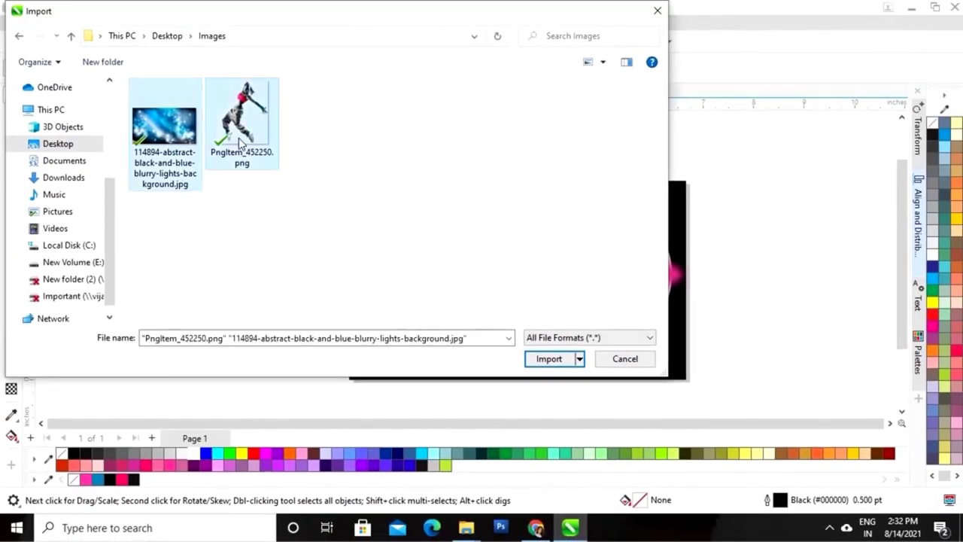
pyautogui.click(550, 360)
pyautogui.moveTo(131, 188); pyautogui.dragTo(278, 257)
pyautogui.moveTo(96, 280); pyautogui.dragTo(407, 399)
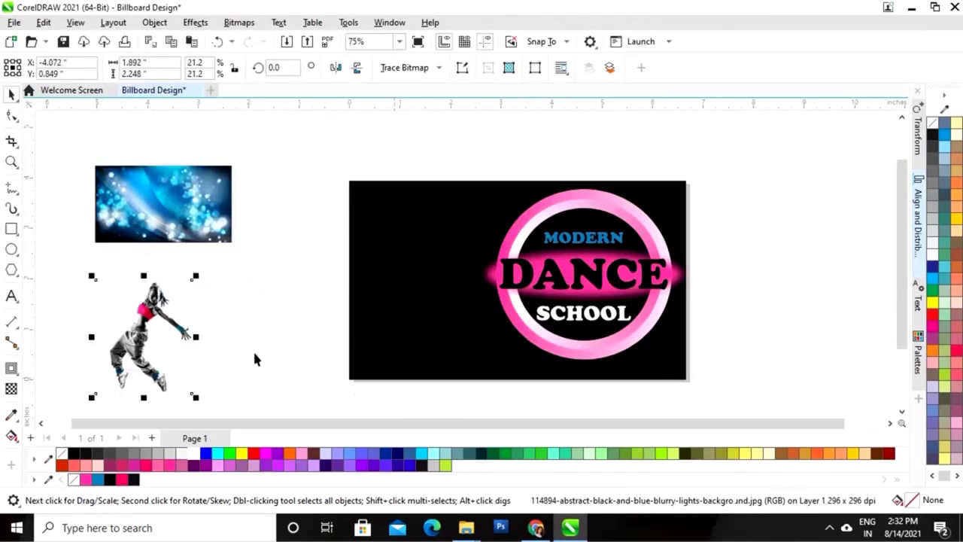
# Move the blue photo over the DANCE word and widen it to 3.314 × 1.522 inches
pyautogui.click(283, 233)
pyautogui.click(181, 211)
pyautogui.moveTo(181, 205); pyautogui.dragTo(678, 280)
pyautogui.moveTo(579, 282); pyautogui.dragTo(608, 313)
pyautogui.click(747, 273)
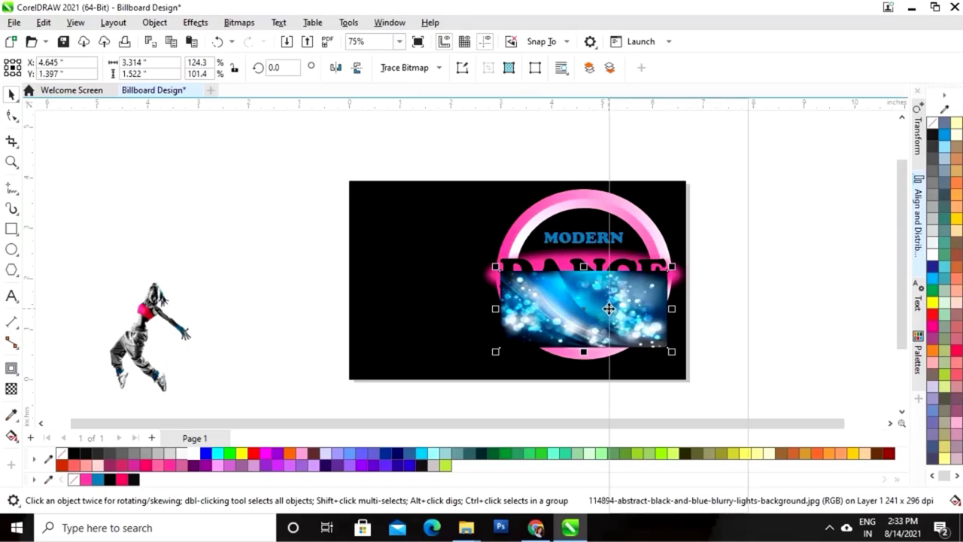
# PowerClip the blue bokeh photo inside the DANCE letters
pyautogui.rightClick(608, 308)
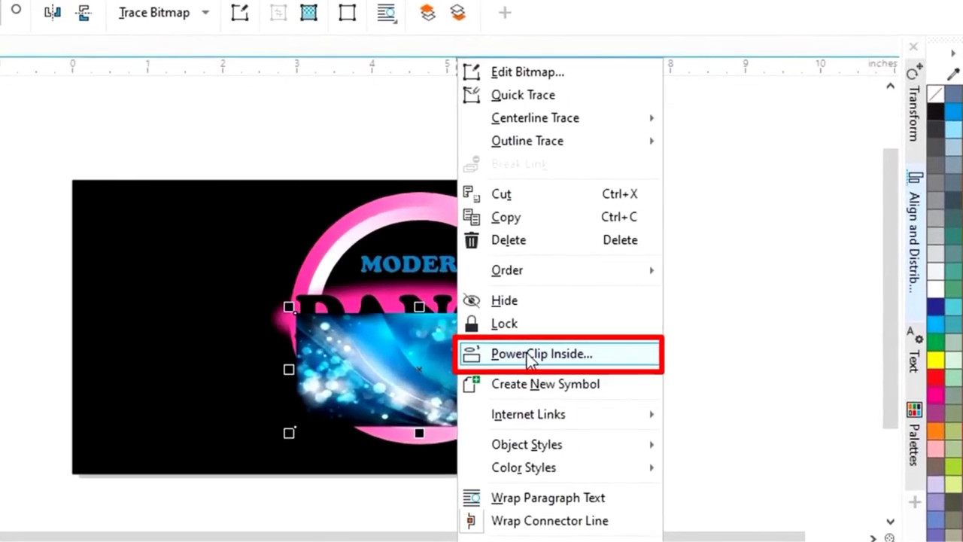
pyautogui.click(529, 355)
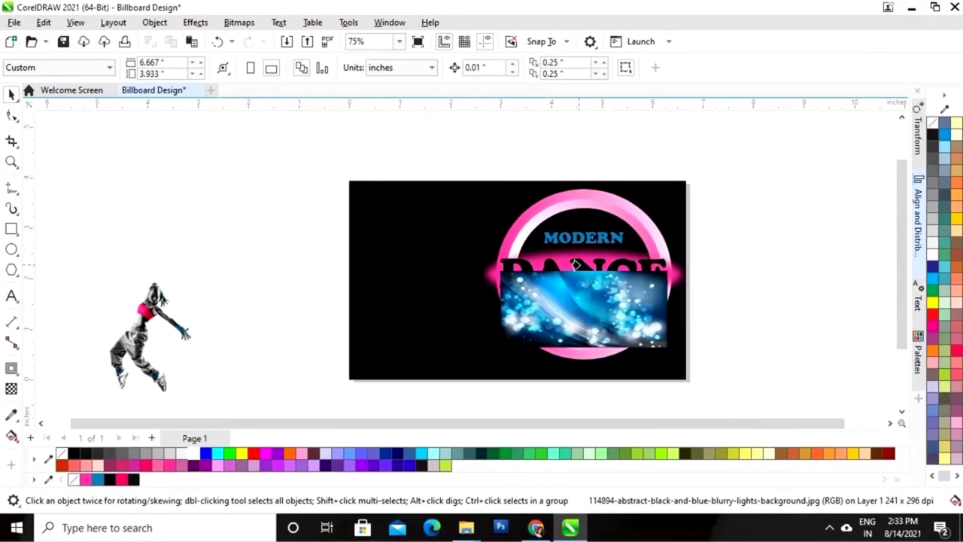
pyautogui.click(575, 264)
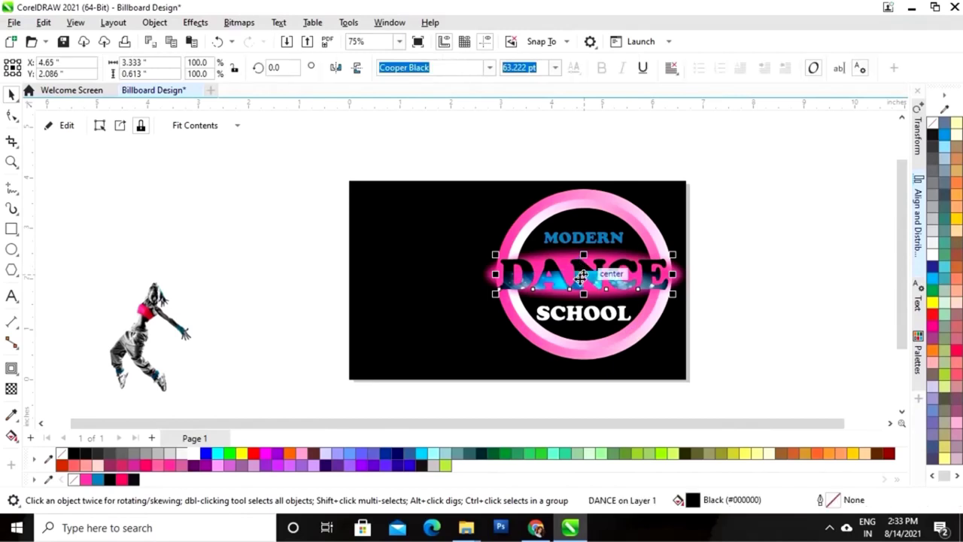
# Reposition and stretch the clipped photo within DANCE so it fills the letters, then finish editing
pyautogui.click(65, 128)
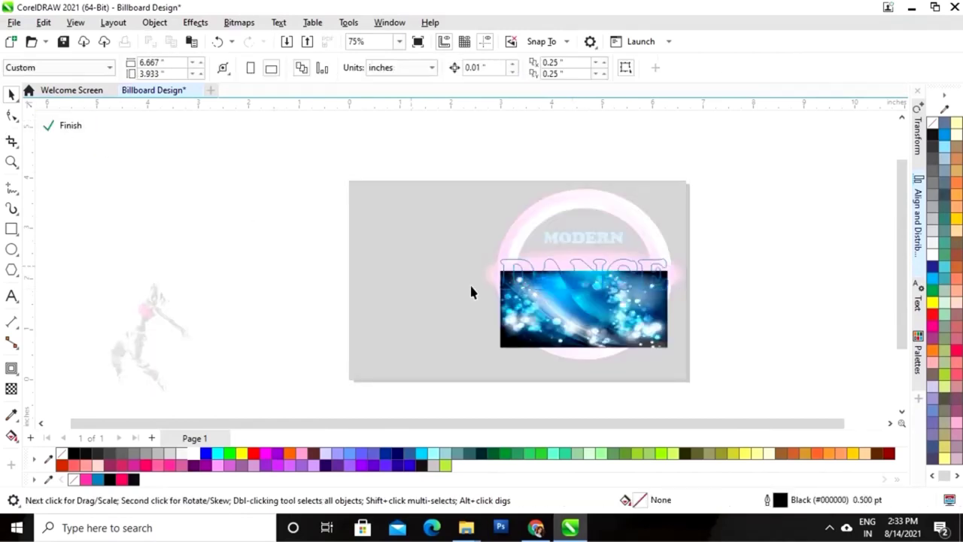
pyautogui.click(605, 321)
pyautogui.moveTo(596, 326); pyautogui.dragTo(591, 290)
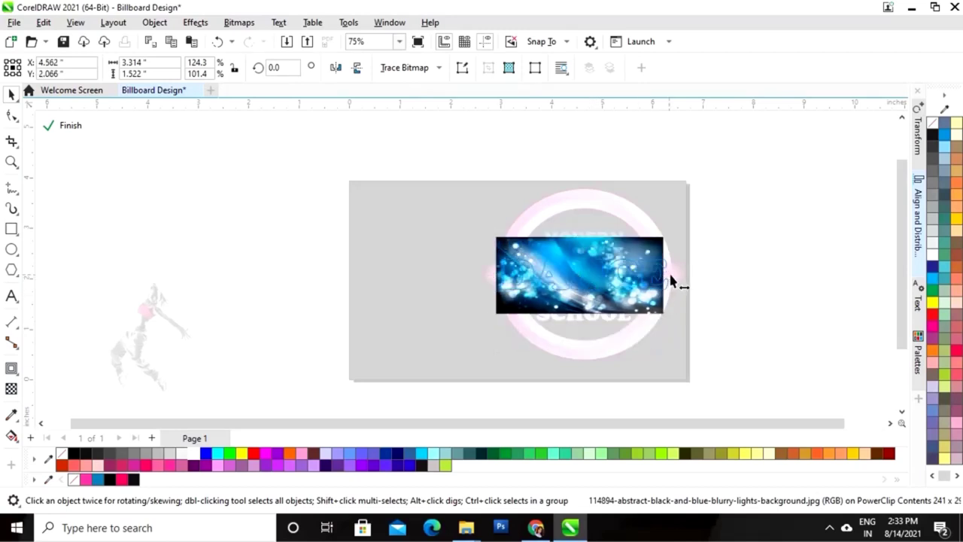
pyautogui.moveTo(671, 279); pyautogui.dragTo(677, 278)
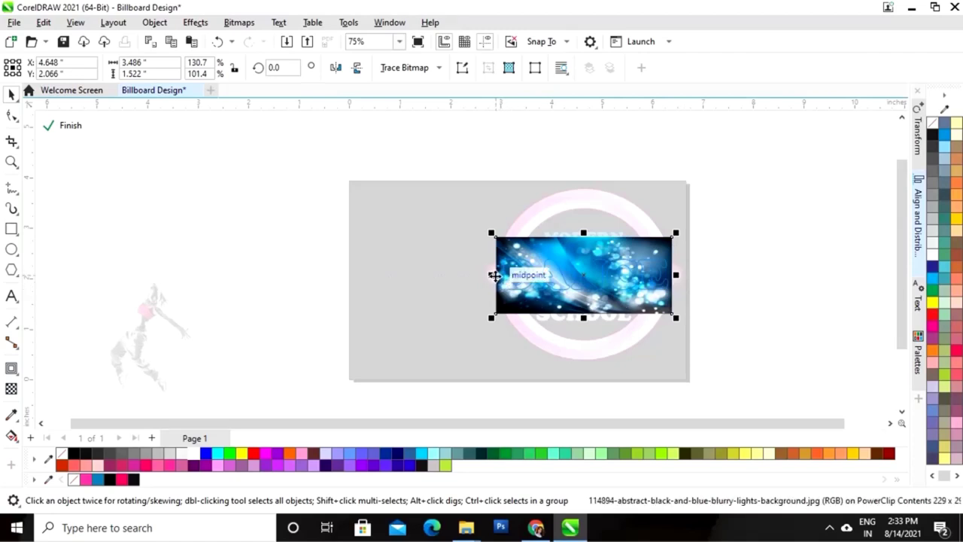
pyautogui.moveTo(586, 269); pyautogui.dragTo(576, 271)
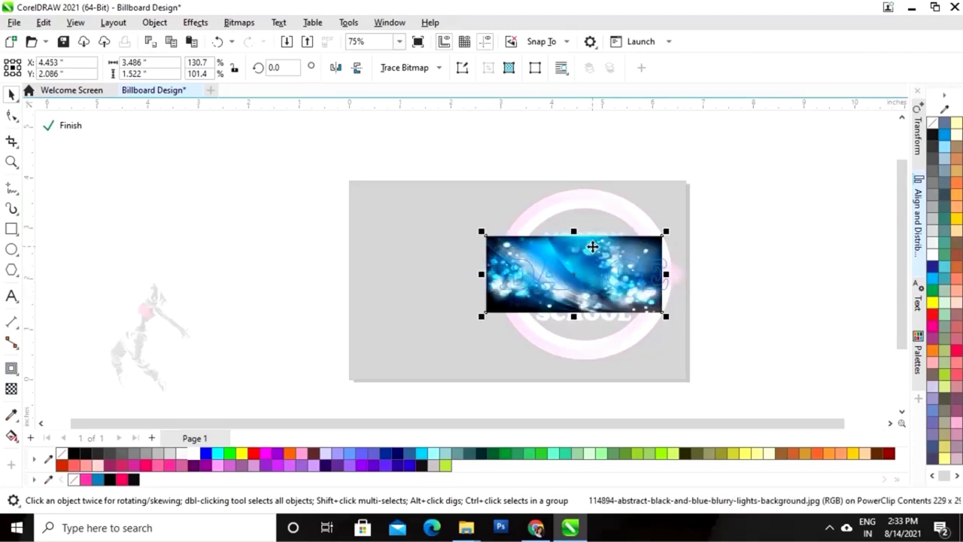
pyautogui.moveTo(482, 274); pyautogui.dragTo(485, 274)
pyautogui.moveTo(666, 275); pyautogui.dragTo(681, 278)
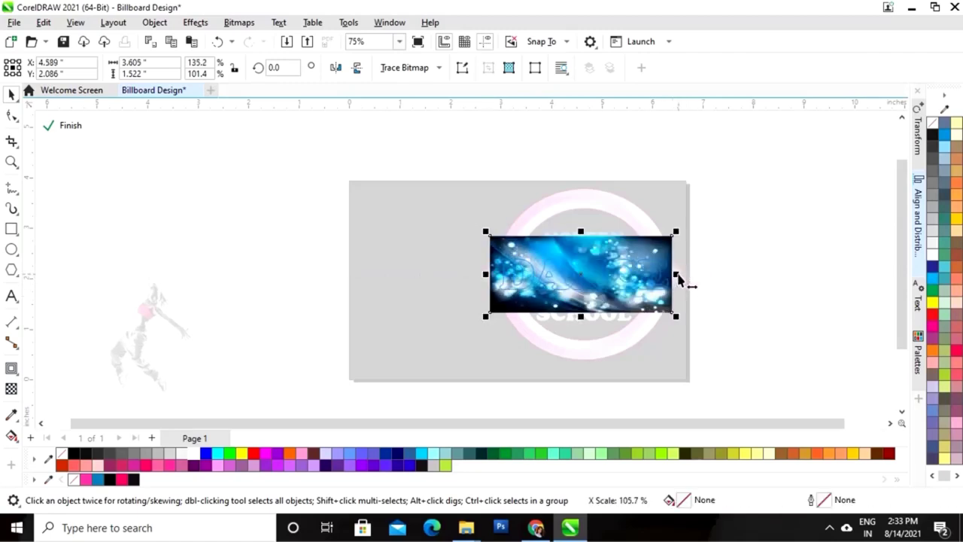
pyautogui.click(70, 125)
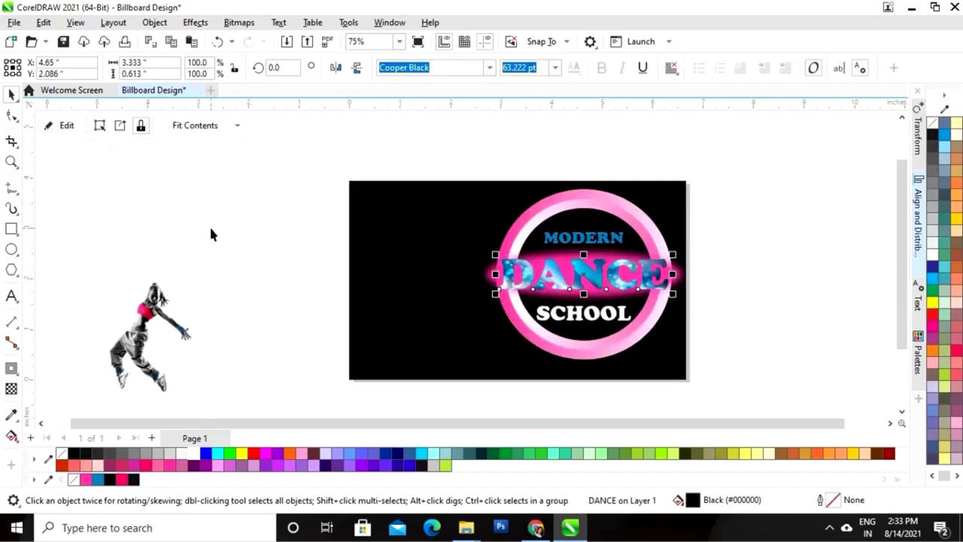
# Move the dancer onto the billboard's left side and enlarge it to 4.923 × 5.849 inches
pyautogui.click(230, 236)
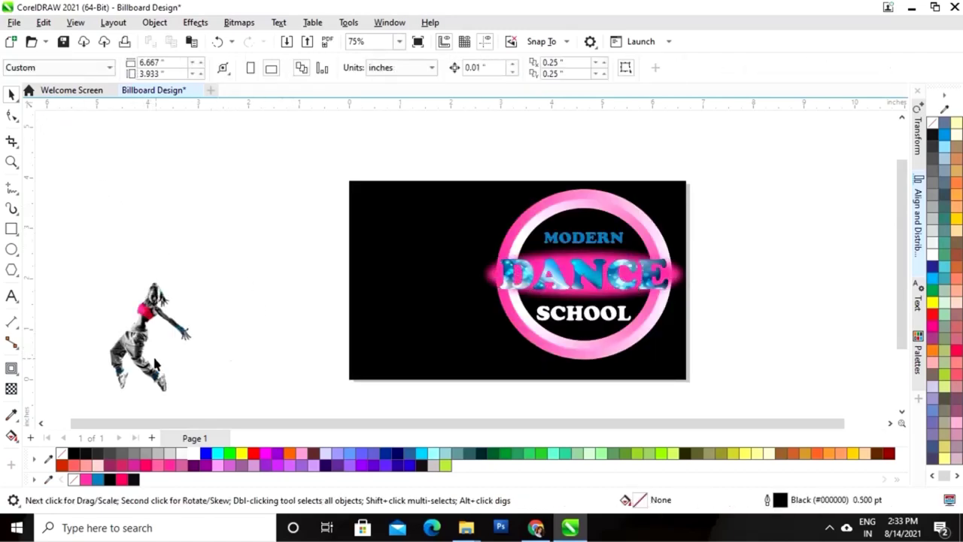
pyautogui.click(158, 368)
pyautogui.moveTo(134, 350); pyautogui.dragTo(394, 327)
pyautogui.moveTo(455, 257); pyautogui.dragTo(691, 134)
pyautogui.moveTo(421, 286); pyautogui.dragTo(400, 288)
pyautogui.moveTo(535, 133); pyautogui.dragTo(581, 79)
pyautogui.moveTo(457, 176); pyautogui.dragTo(442, 202)
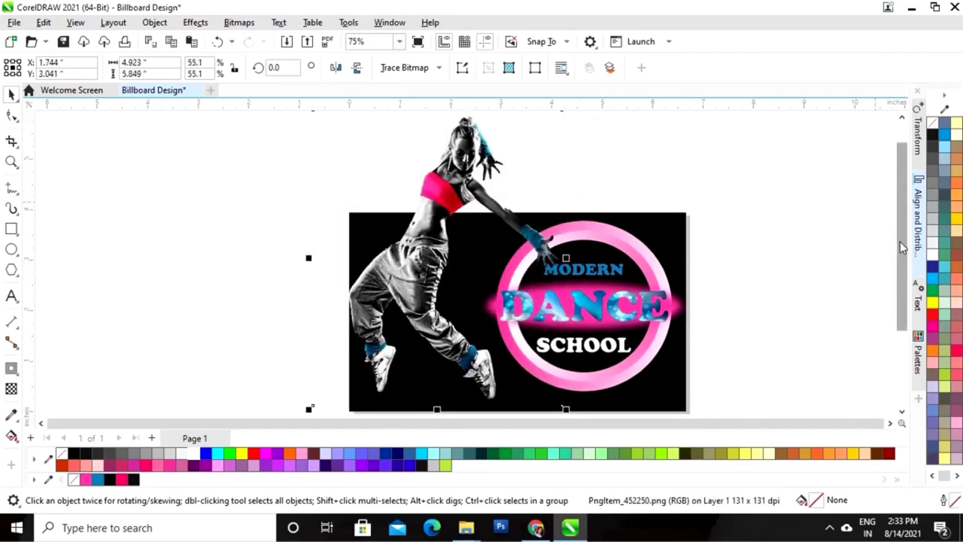
# Zoom in to frame the whole billboard at about 67%
pyautogui.press('Escape')
pyautogui.scroll(-2, 486, 316)
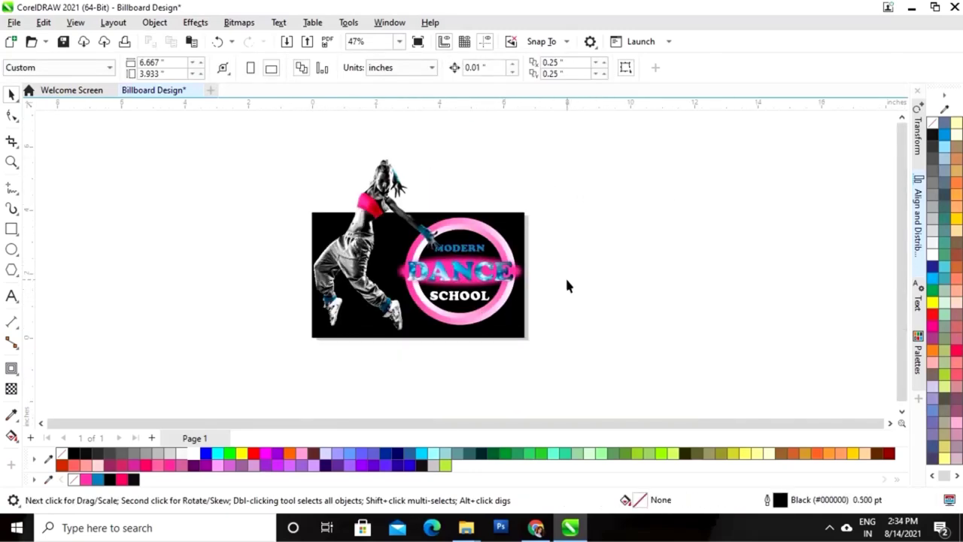
pyautogui.press('z')
pyautogui.moveTo(256, 138); pyautogui.dragTo(645, 351)
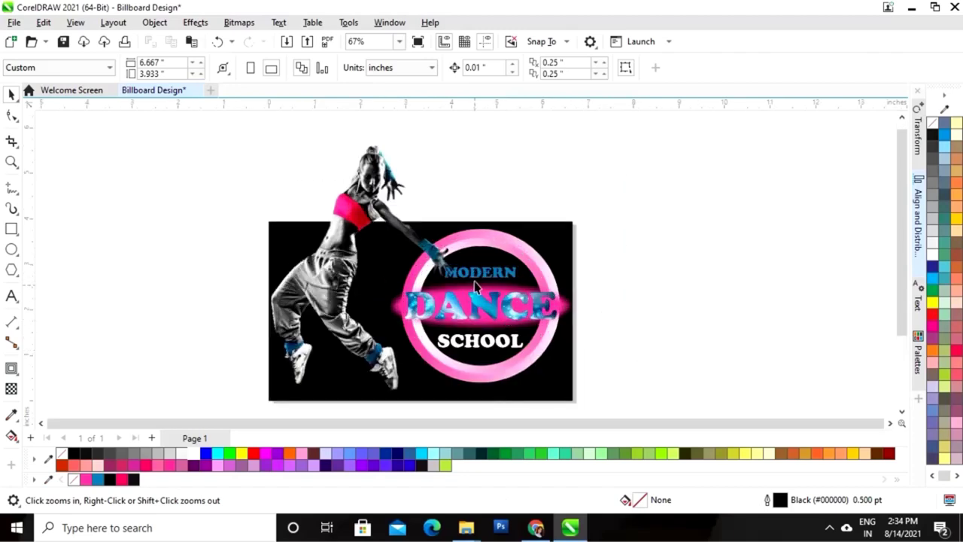
# Sample cyan from the DANCE lettering into the document palette and fill MODERN with it
pyautogui.press('space')
pyautogui.click(476, 276)
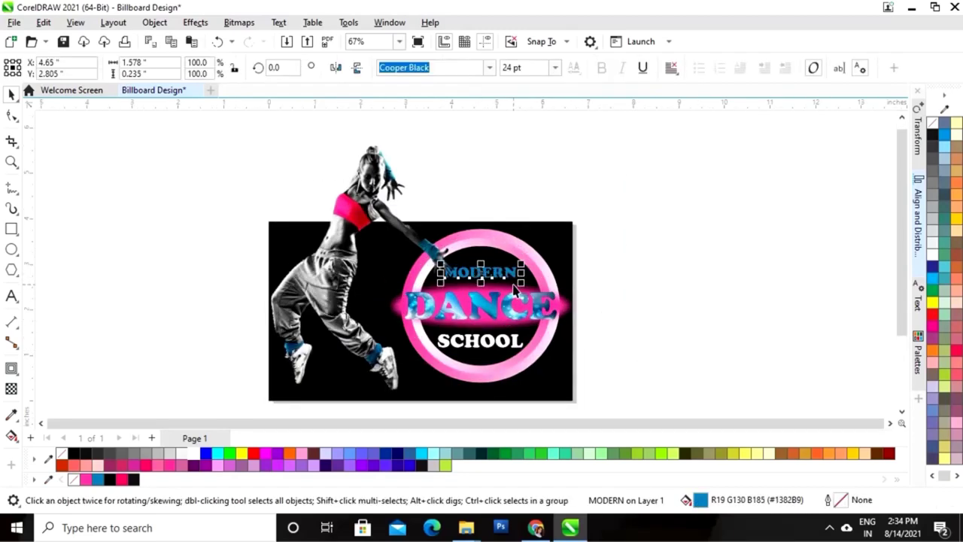
pyautogui.click(722, 230)
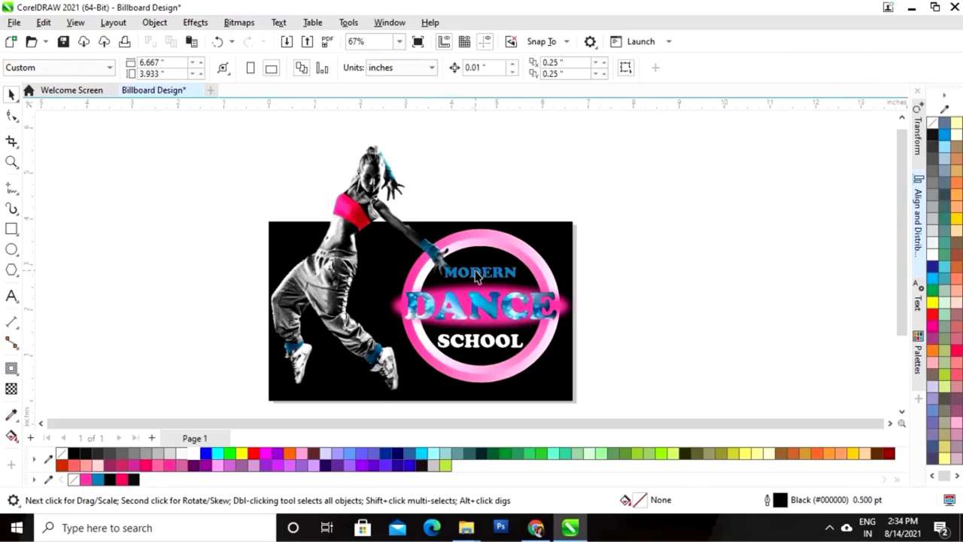
pyautogui.click(477, 279)
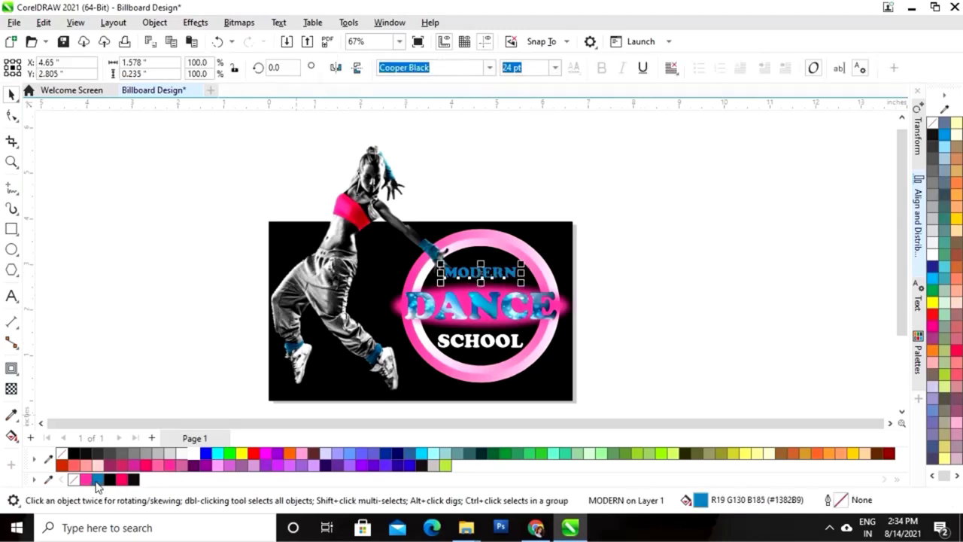
pyautogui.click(48, 480)
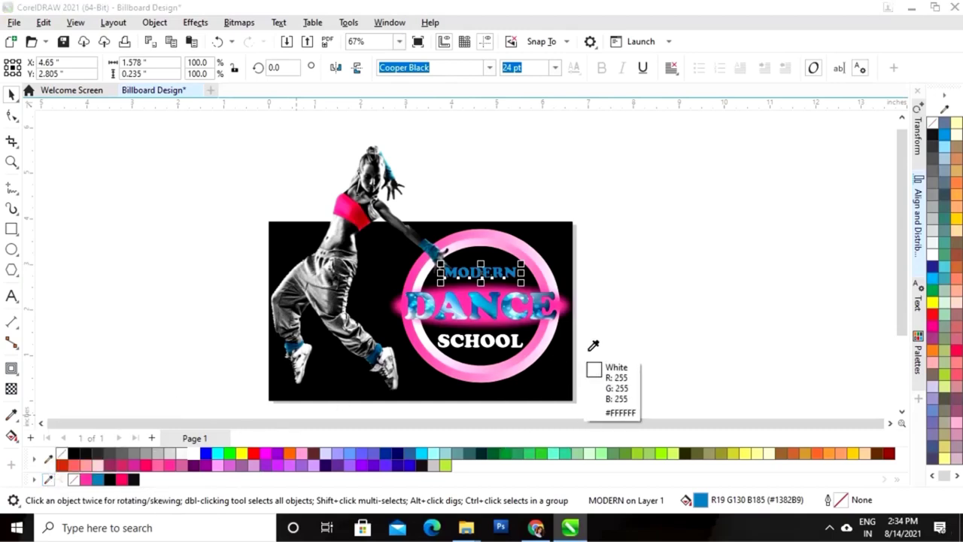
pyautogui.click(482, 295)
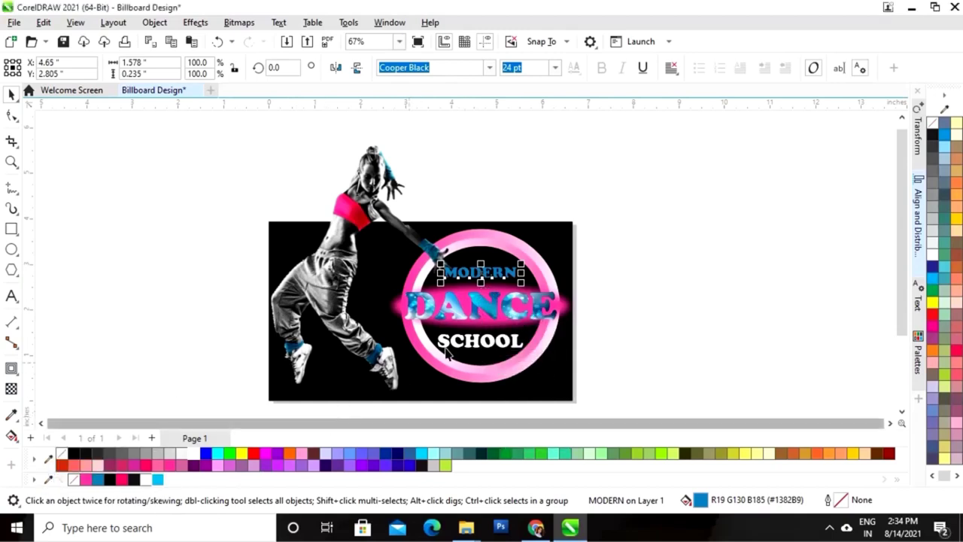
pyautogui.click(155, 479)
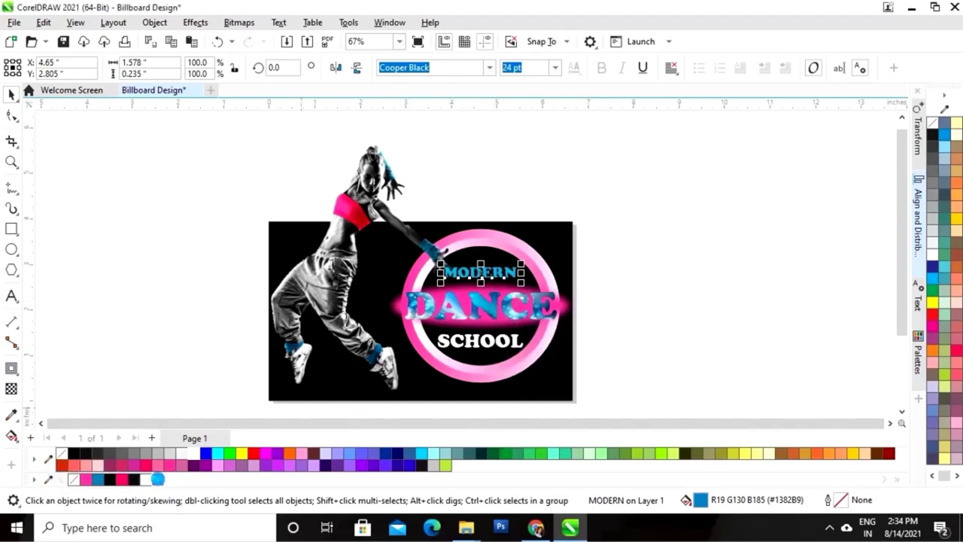
pyautogui.click(801, 350)
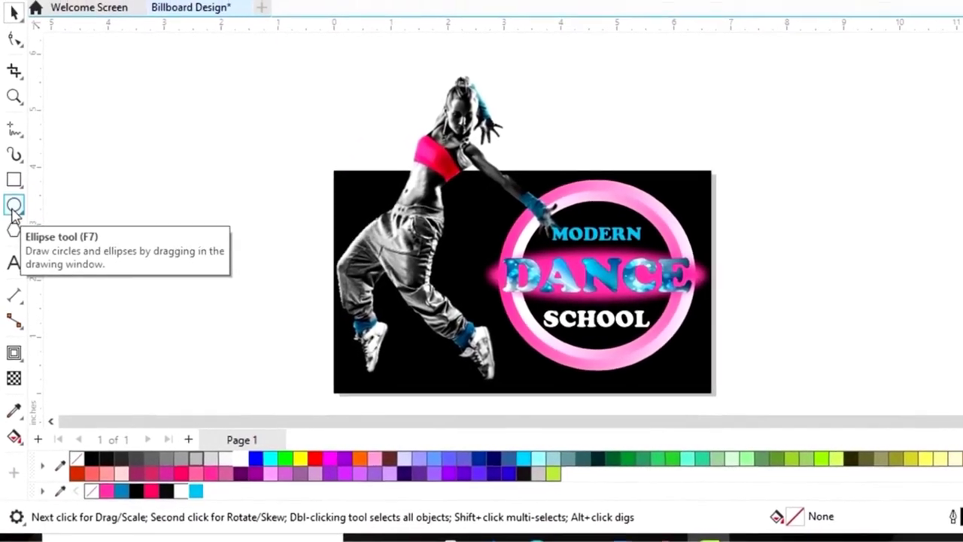
# Draw a small ellipse below the front shoe, fill it pink #FF39A2, and remove its outline
pyautogui.click(14, 206)
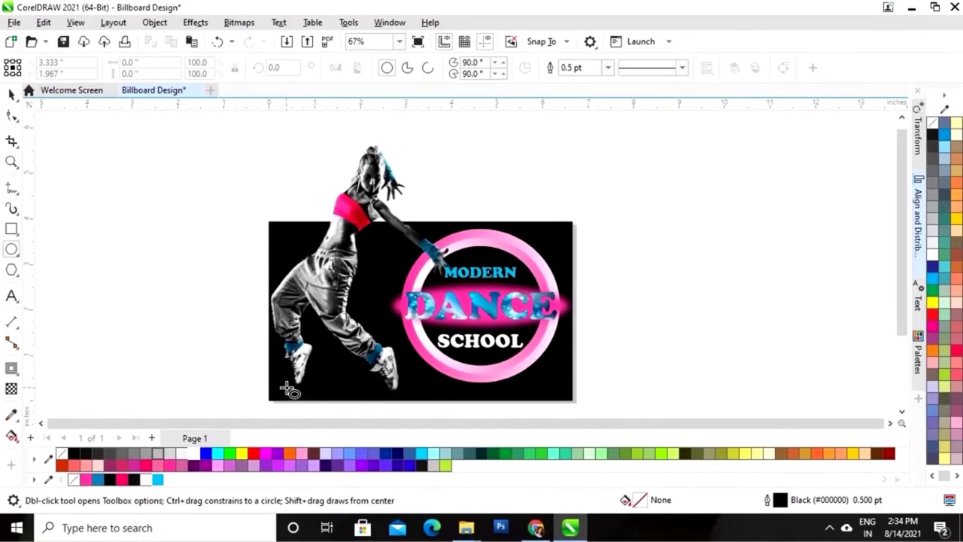
pyautogui.moveTo(286, 386); pyautogui.dragTo(308, 396)
pyautogui.moveTo(307, 393); pyautogui.dragTo(308, 393)
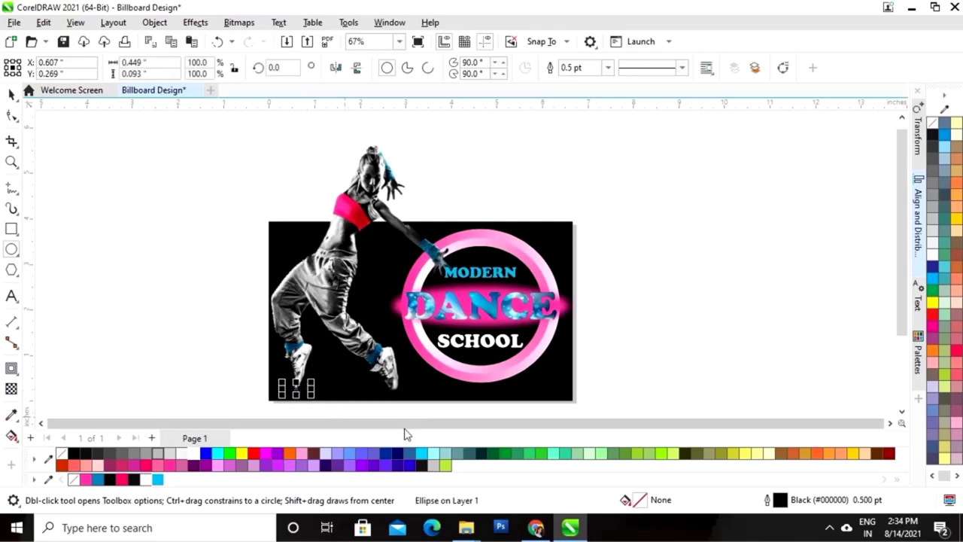
pyautogui.click(11, 94)
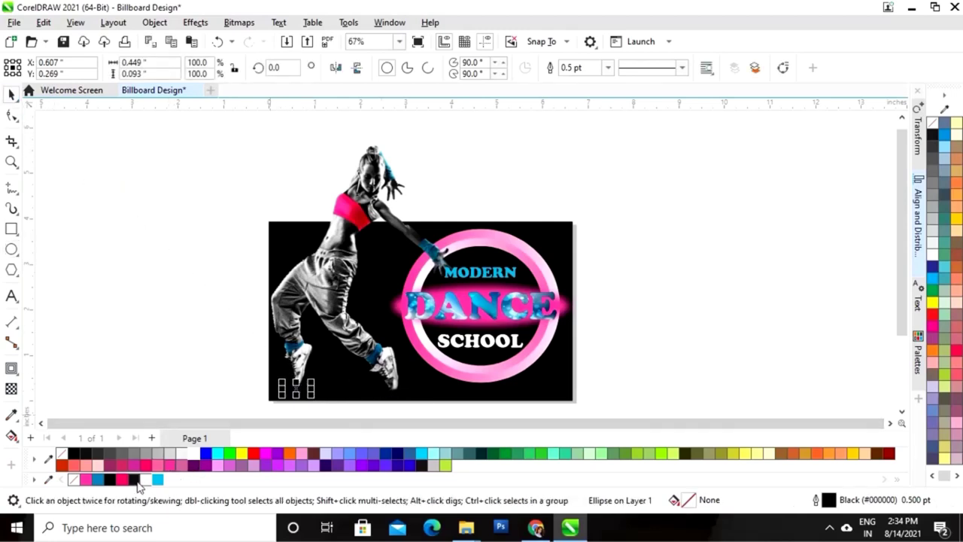
pyautogui.click(85, 480)
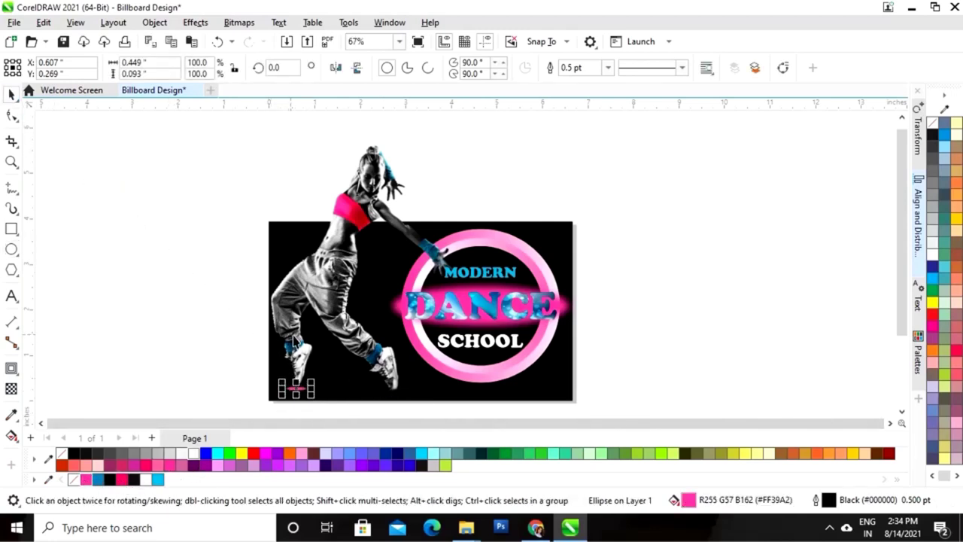
pyautogui.rightClick(76, 481)
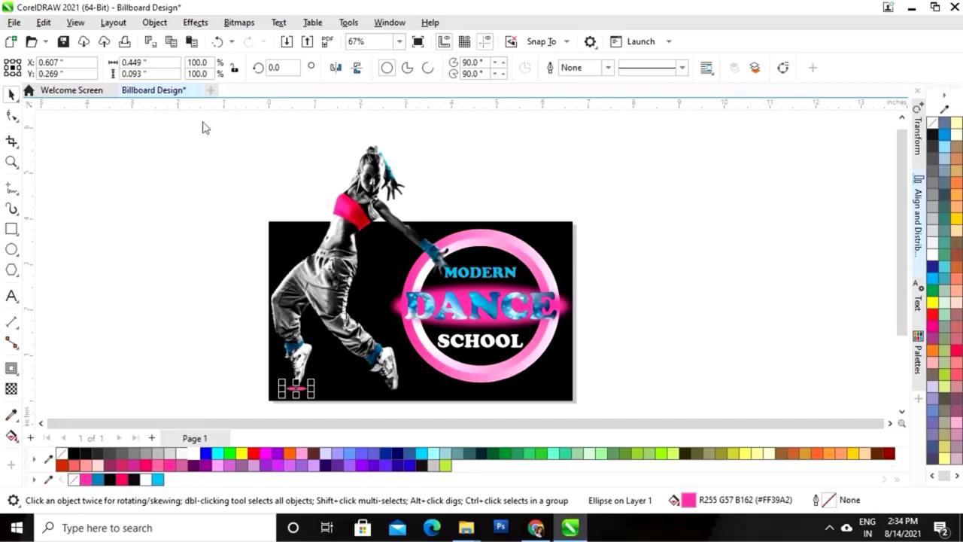
pyautogui.click(171, 177)
# Zoom in and move the pink ellipse up close to the dancer's front shoe
pyautogui.press('z')
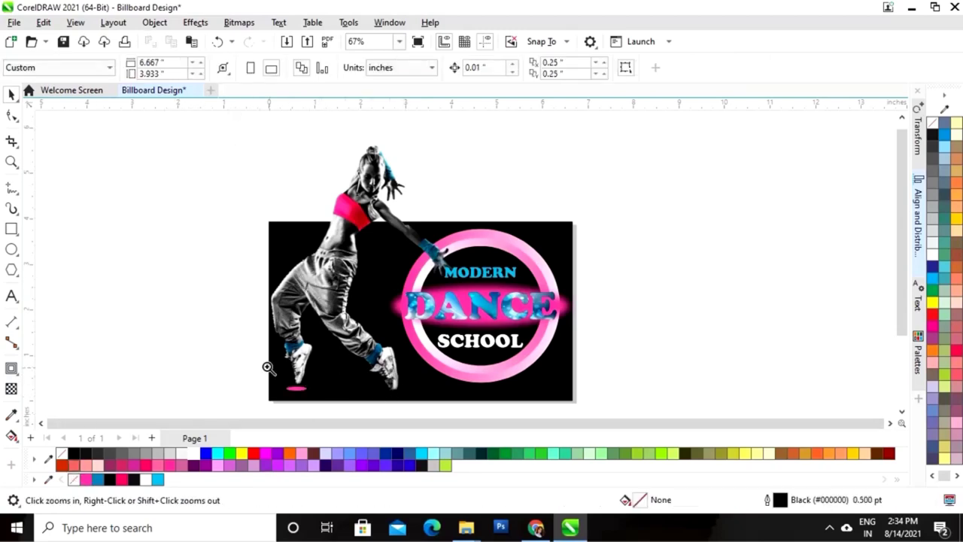
pyautogui.moveTo(258, 359); pyautogui.dragTo(372, 407)
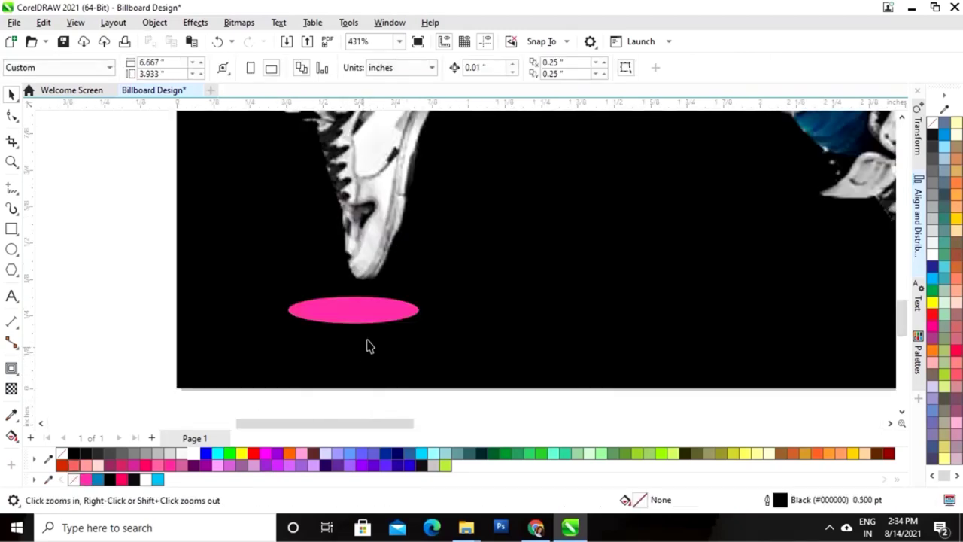
pyautogui.press('space')
pyautogui.click(374, 309)
pyautogui.moveTo(375, 310); pyautogui.dragTo(366, 301)
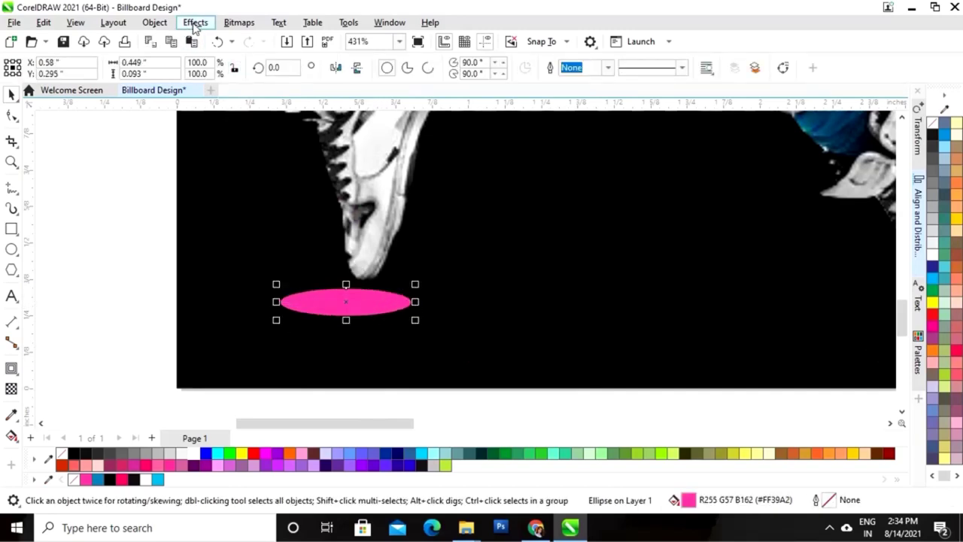
pyautogui.click(195, 22)
# Apply a roughly 13-pixel Gaussian Blur to the pink ellipse and flatten it to 0.062 inches
pyautogui.moveTo(233, 118)
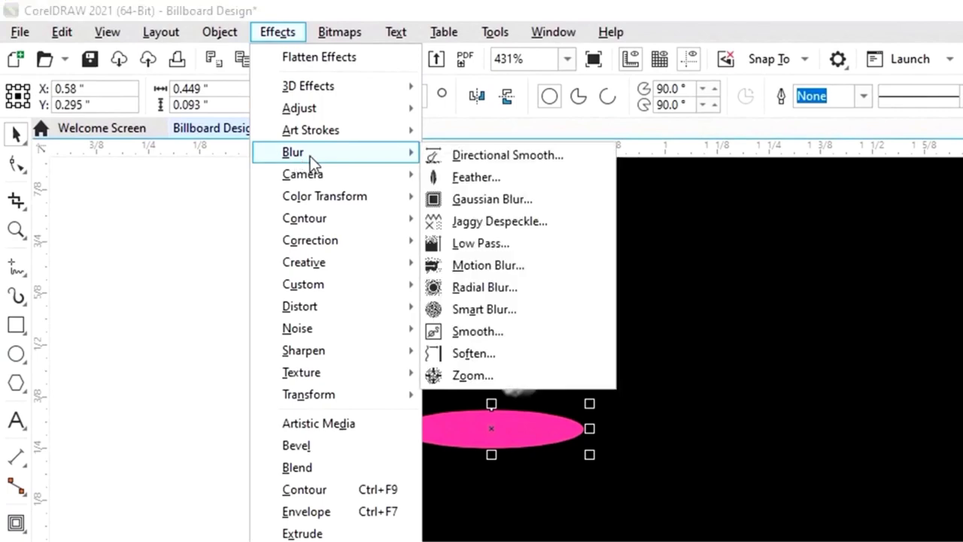
pyautogui.click(482, 200)
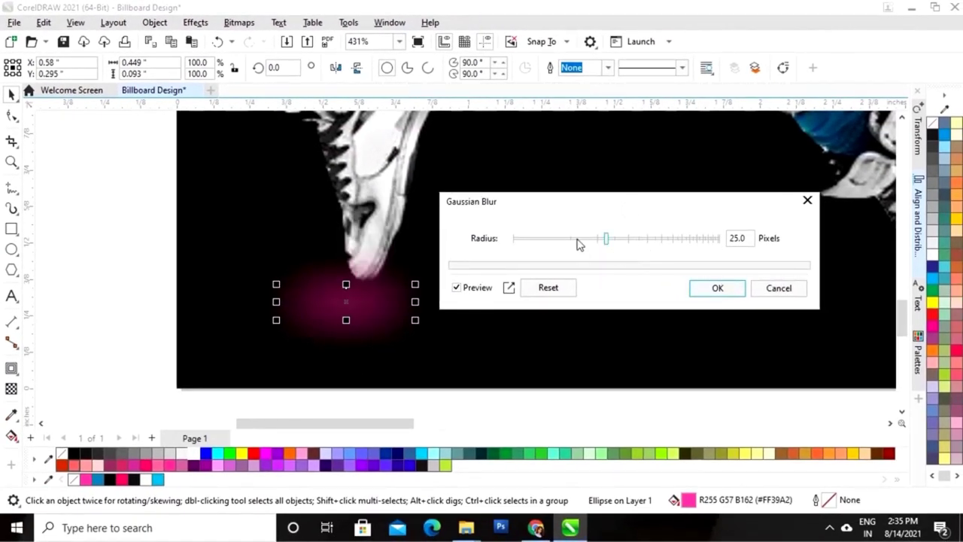
pyautogui.click(578, 239)
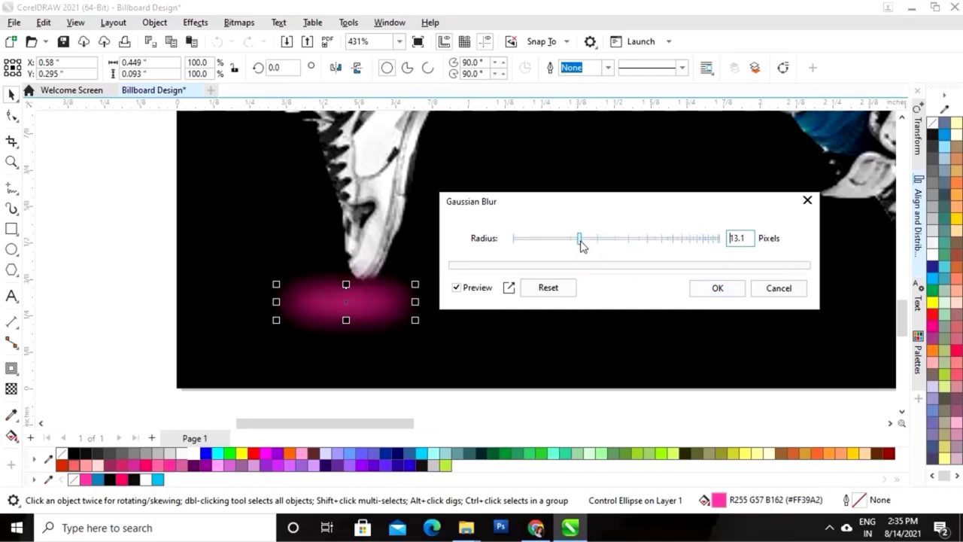
pyautogui.click(719, 288)
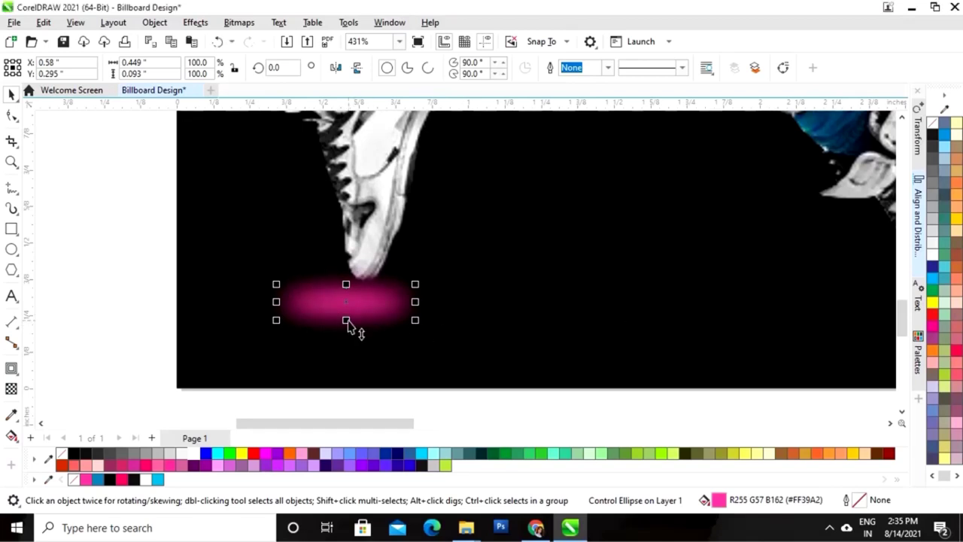
pyautogui.moveTo(346, 321); pyautogui.dragTo(355, 290)
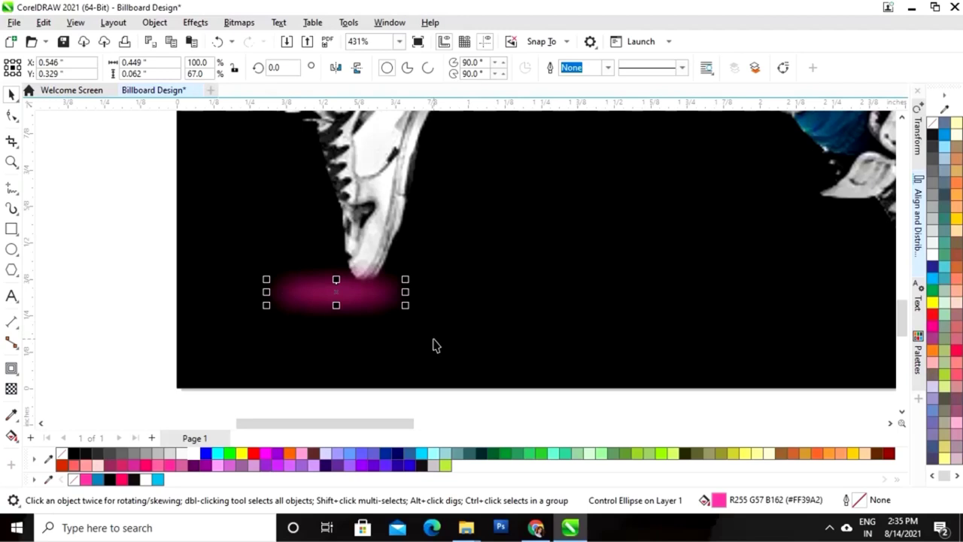
# Drop a copy of the blurred pink glow under the dancer's back shoe, then zoom to all objects
pyautogui.scroll(-2, 391, 348)
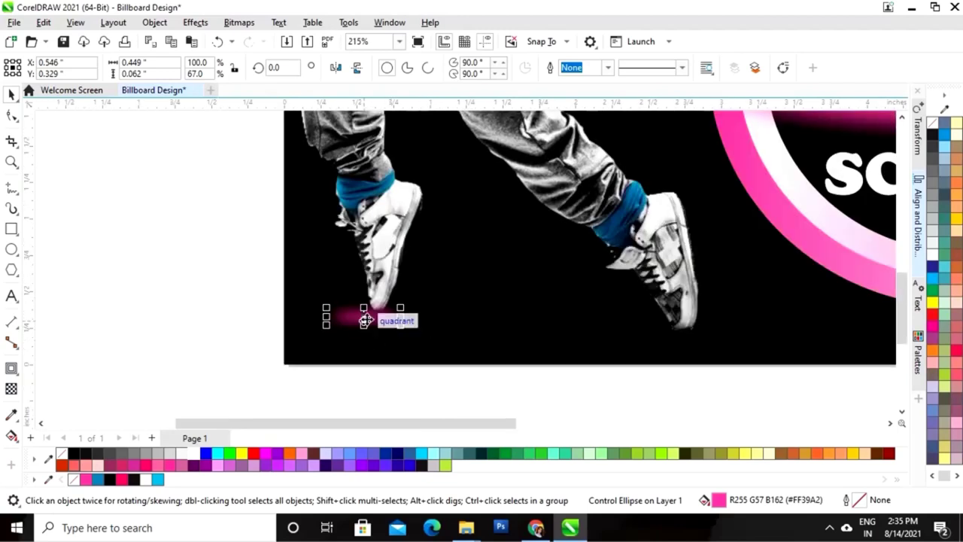
pyautogui.moveTo(366, 317); pyautogui.dragTo(666, 343)
pyautogui.click(636, 393)
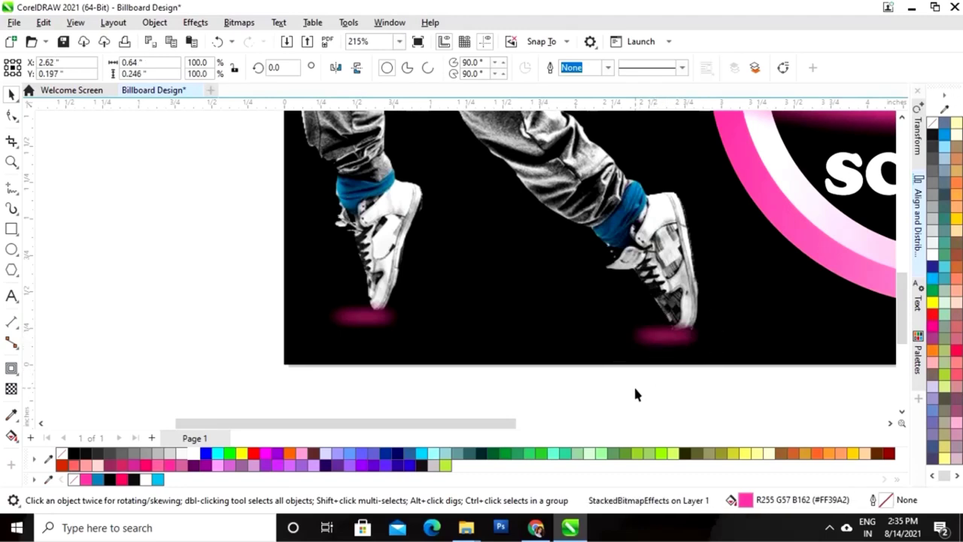
pyautogui.click(691, 316)
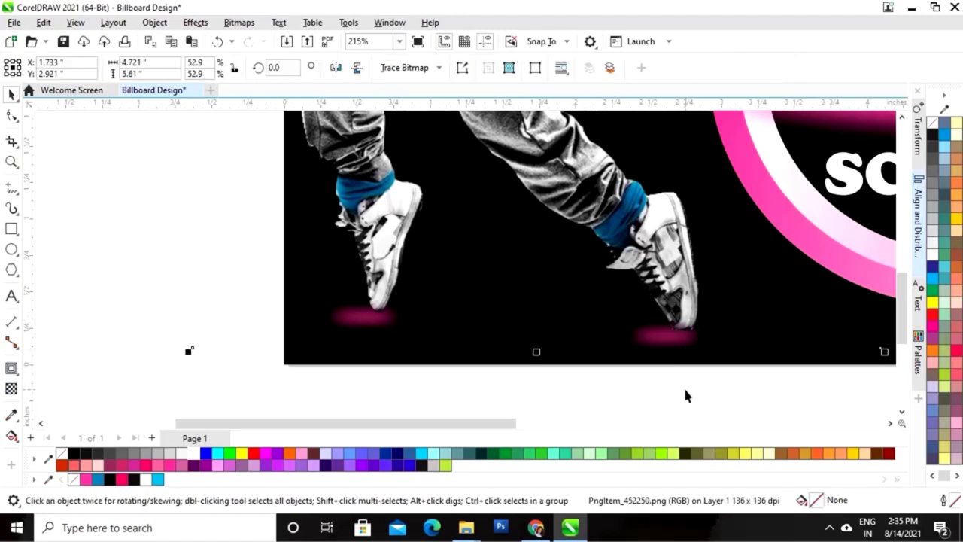
pyautogui.press('F4')
pyautogui.click(726, 329)
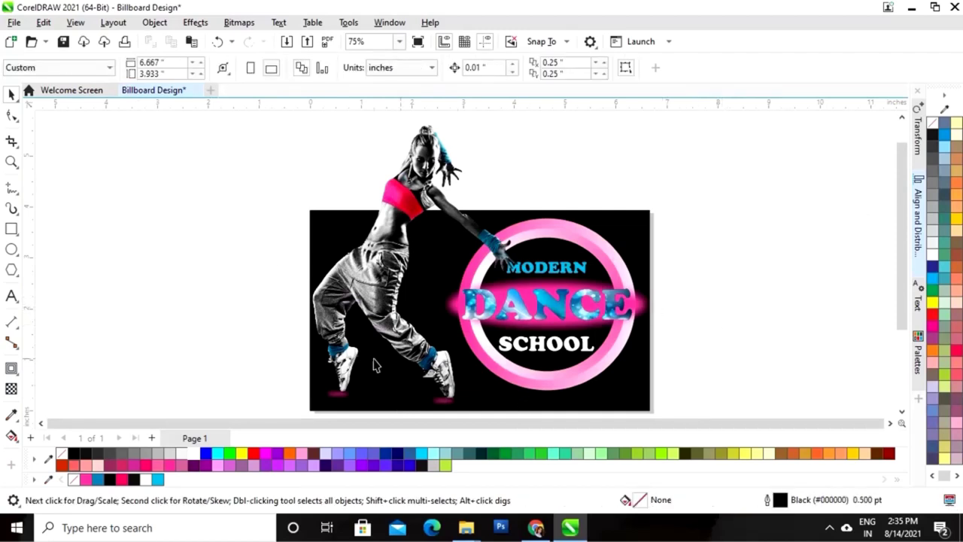
# Create a white 'for more info call' text line in Arial beside the artwork
pyautogui.click(12, 298)
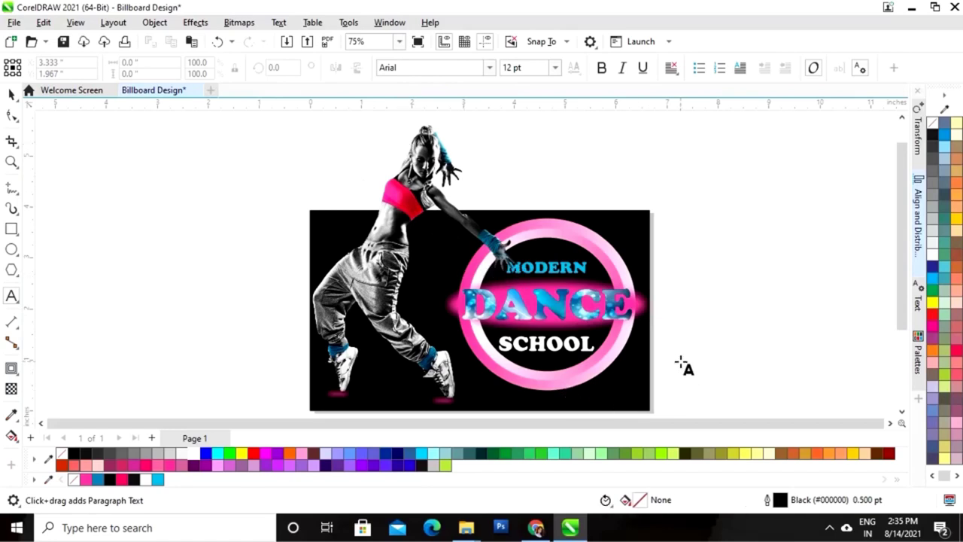
pyautogui.click(481, 118)
pyautogui.click(491, 68)
pyautogui.click(491, 68)
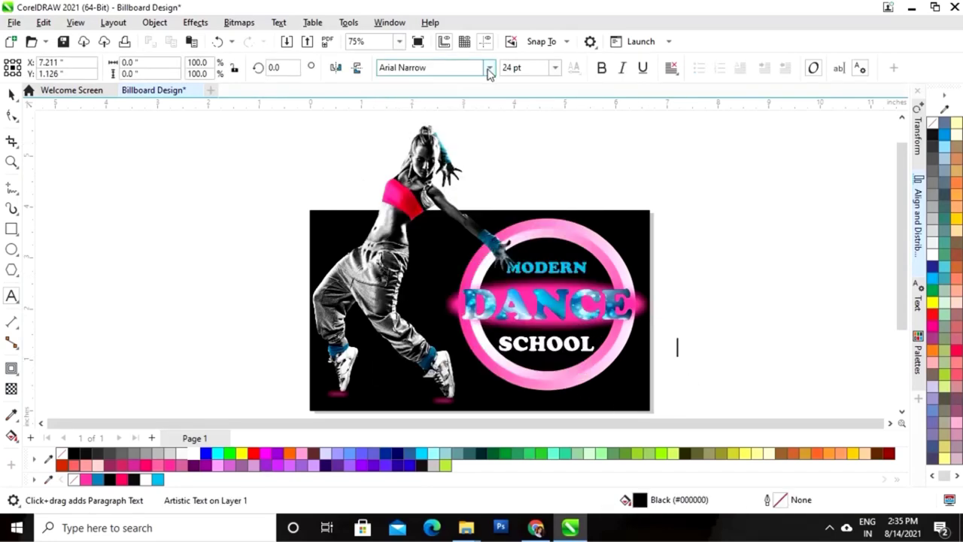
pyautogui.click(491, 68)
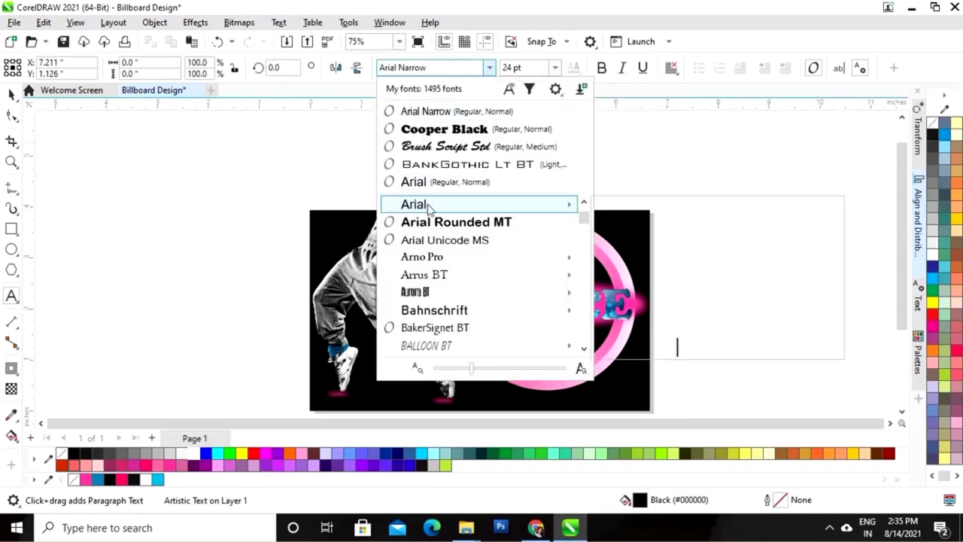
pyautogui.click(429, 206)
pyautogui.click(677, 343)
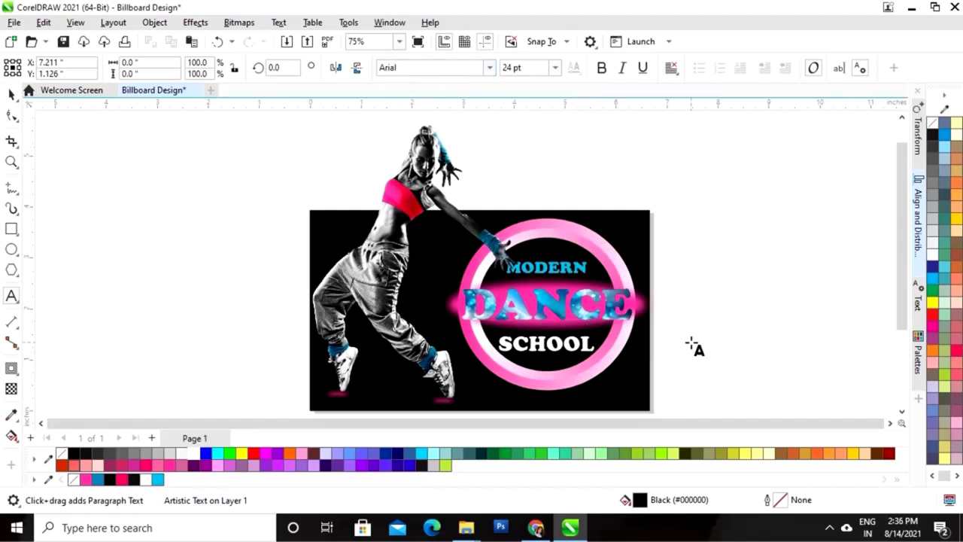
pyautogui.write('for more info call')
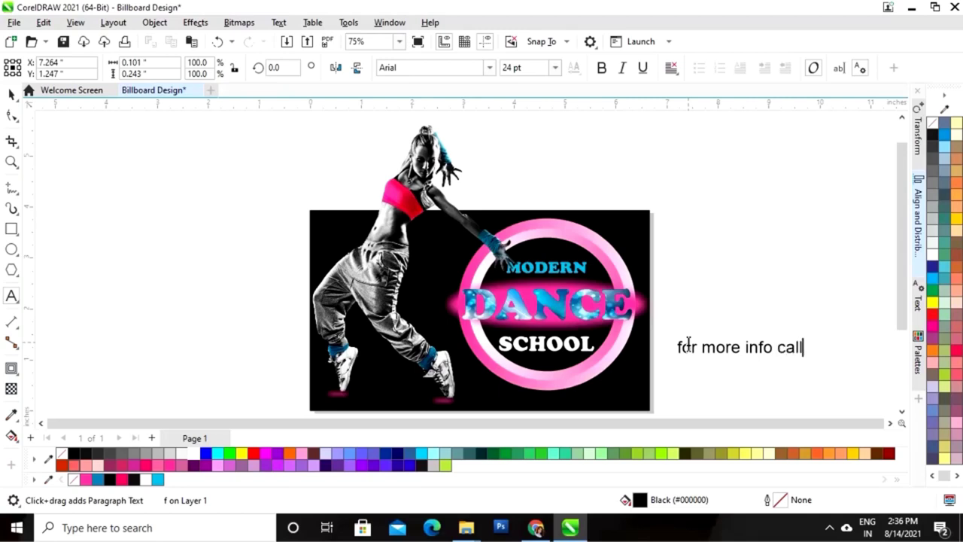
pyautogui.hotkey('ctrl', 'space')
# Move the caption onto the billboard's bottom edge beneath the pink ring and check it zoomed in
pyautogui.moveTo(739, 352); pyautogui.dragTo(555, 394)
pyautogui.press('z')
pyautogui.moveTo(426, 301); pyautogui.dragTo(688, 402)
pyautogui.press('F3')
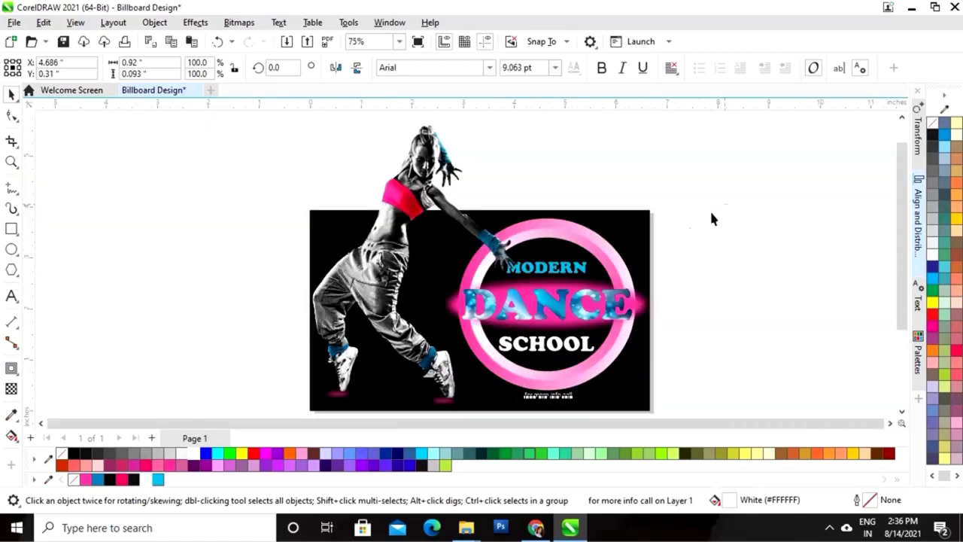
pyautogui.moveTo(727, 203); pyautogui.dragTo(450, 410)
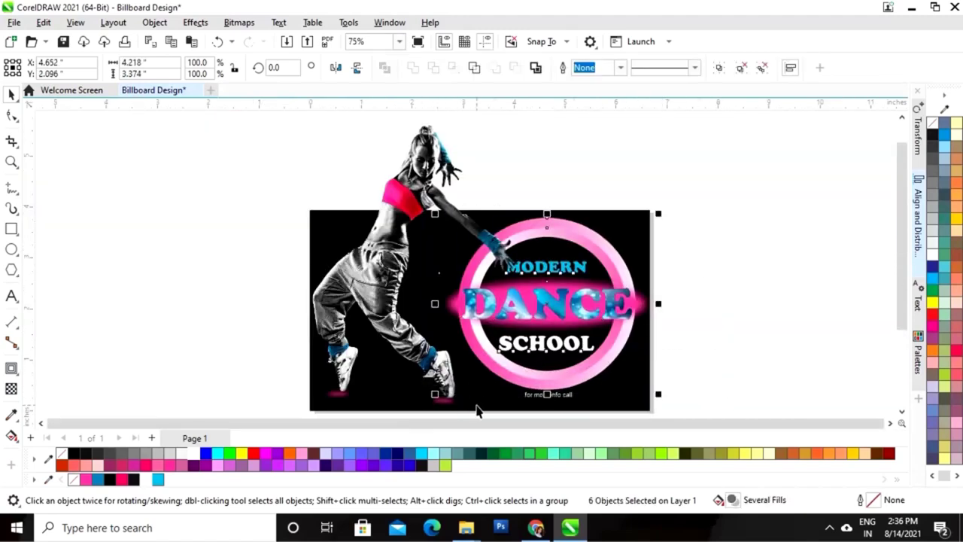
pyautogui.click(743, 261)
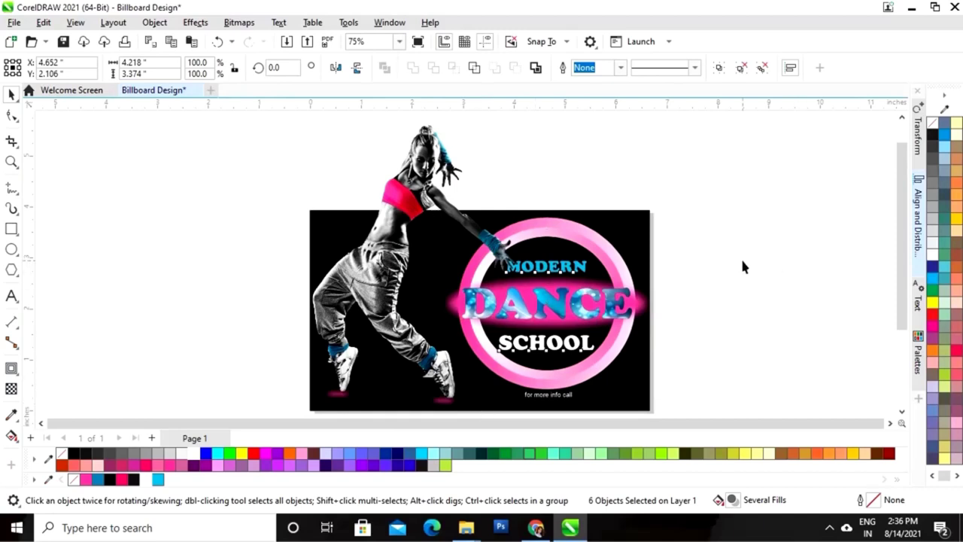
pyautogui.click(536, 269)
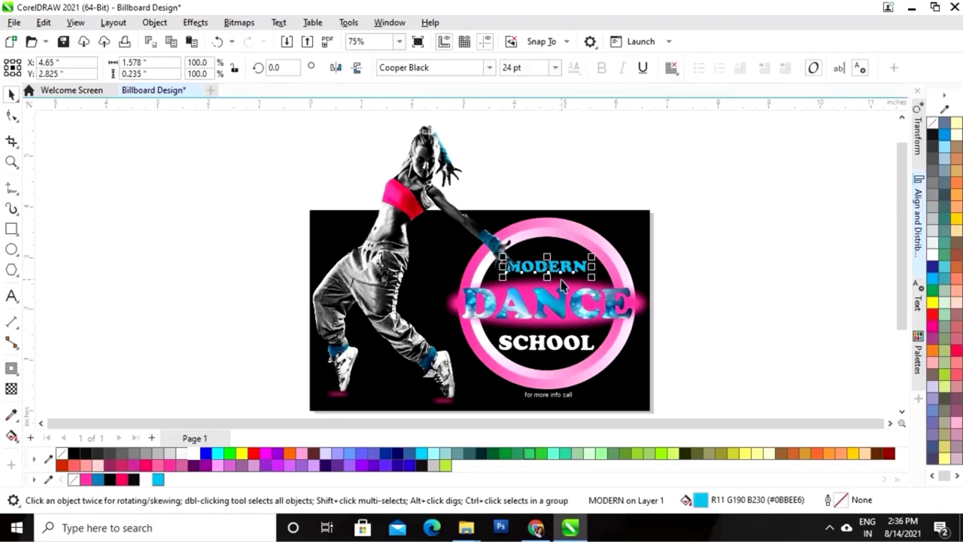
pyautogui.click(770, 267)
# Nudge the 'for more info call' caption up and shrink it slightly
pyautogui.press('z')
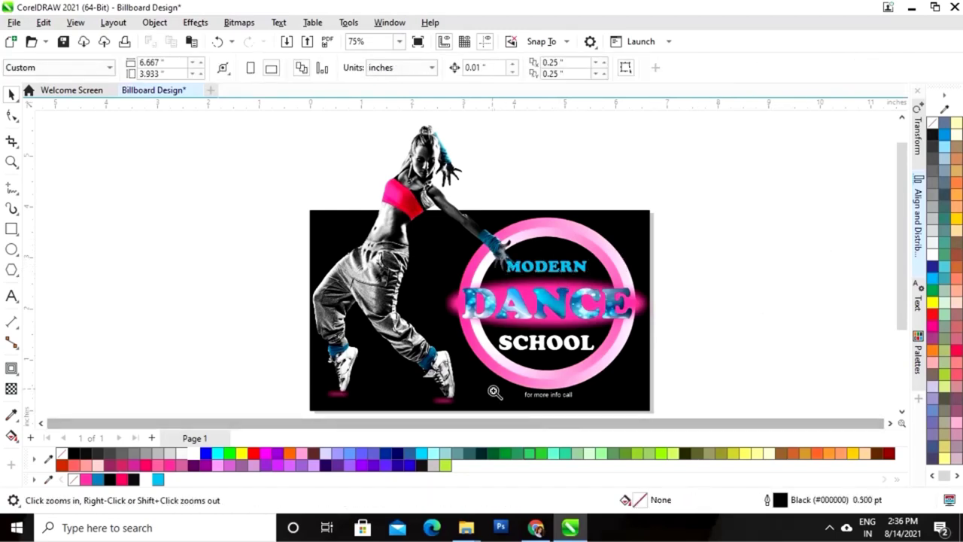
pyautogui.moveTo(493, 376); pyautogui.dragTo(660, 383)
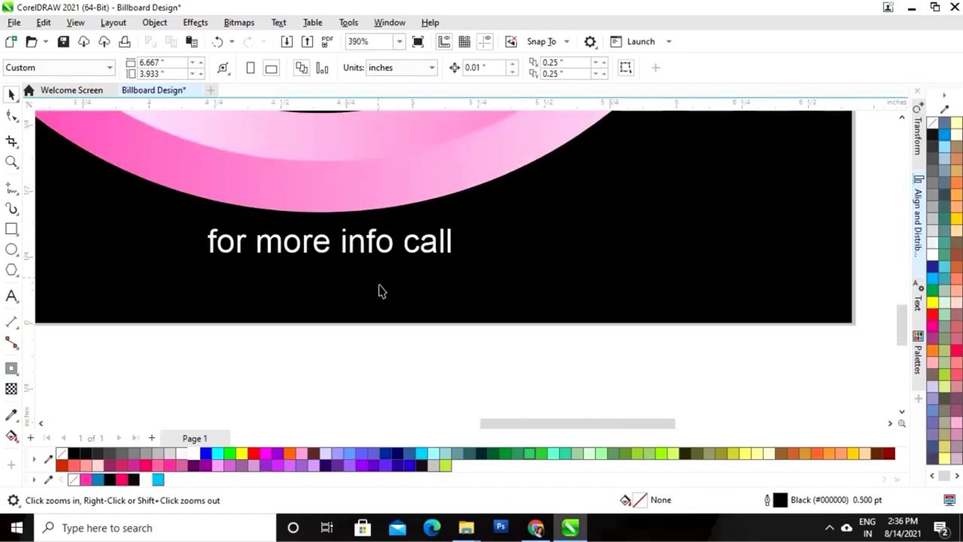
pyautogui.press('space')
pyautogui.click(359, 244)
pyautogui.press('Up')
pyautogui.press('Up')
pyautogui.press('Up')
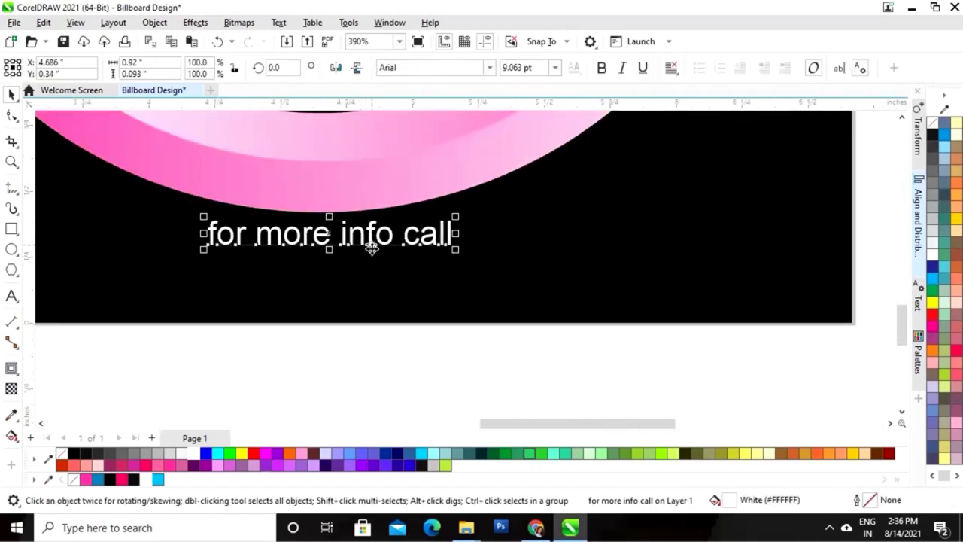
pyautogui.moveTo(453, 215); pyautogui.dragTo(461, 216)
pyautogui.click(325, 323)
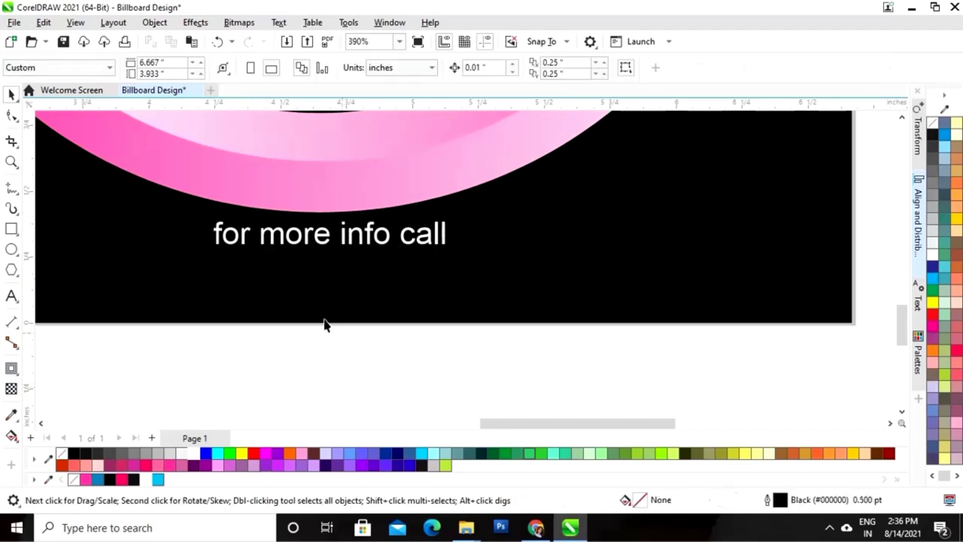
# Type the school's phone number as a new pink Arial text line
pyautogui.click(11, 297)
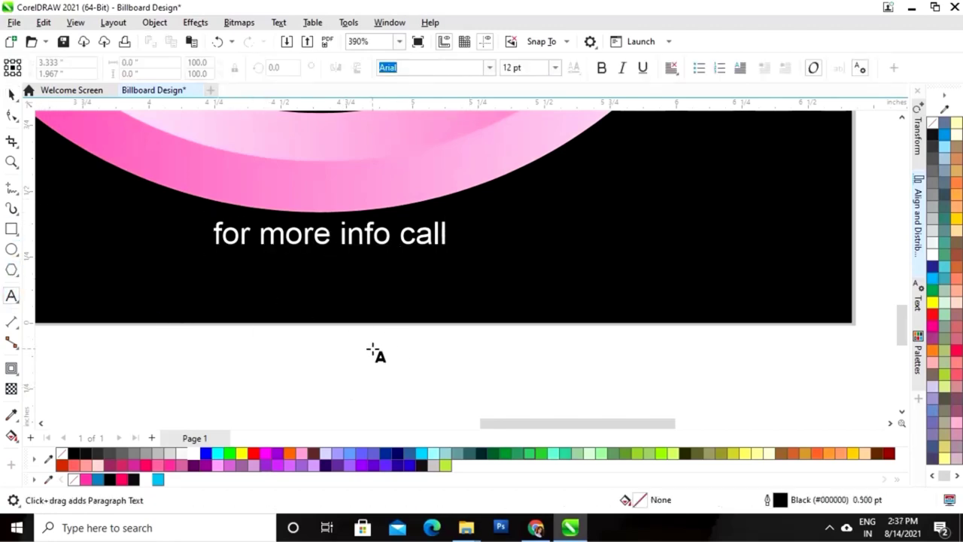
pyautogui.click(310, 350)
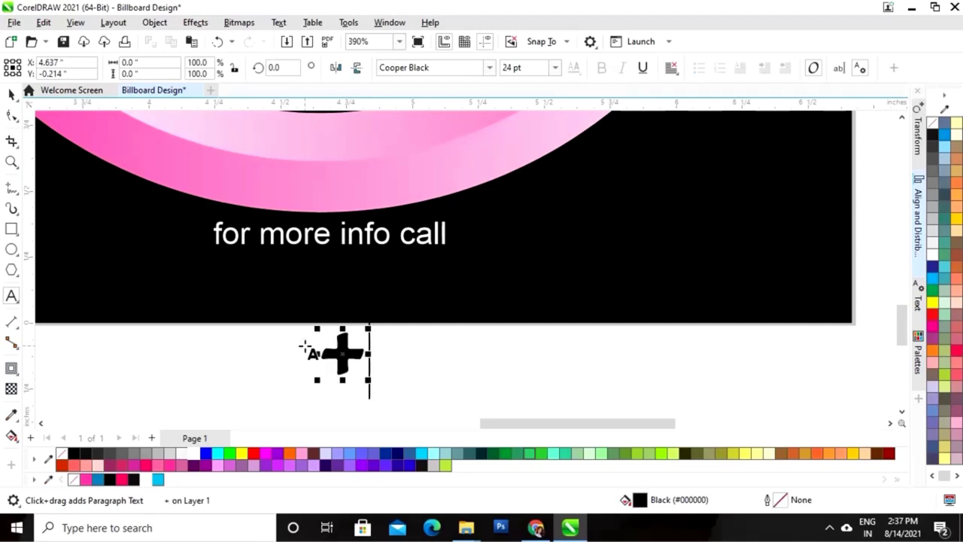
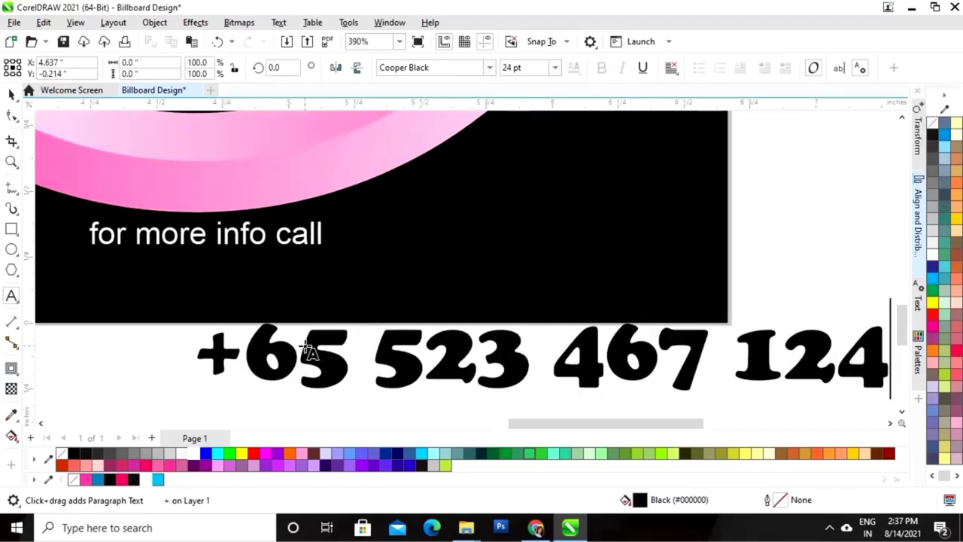
pyautogui.hotkey('ctrl', 'space')
pyautogui.click(489, 67)
pyautogui.click(452, 88)
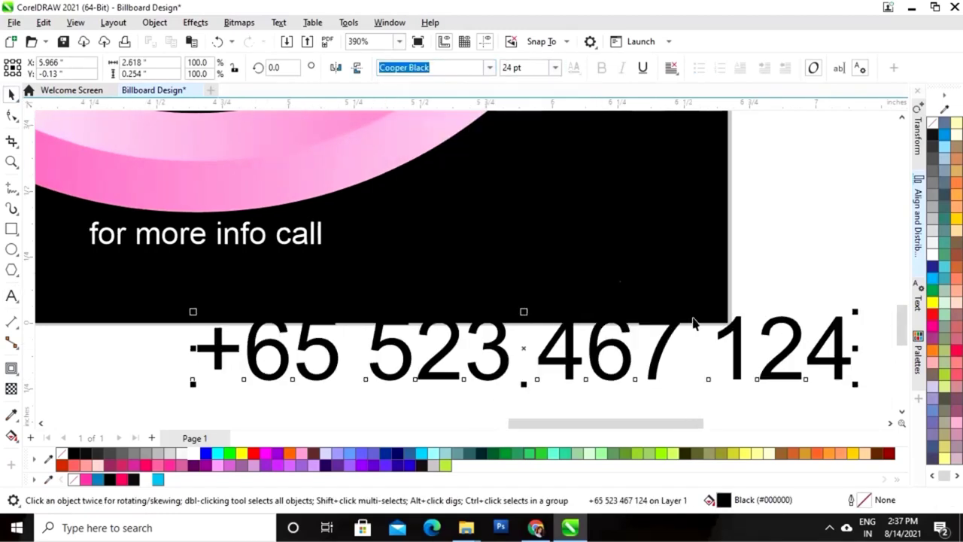
pyautogui.click(87, 481)
# Place the phone number under the caption, scaled to about 11.5 pt and bold
pyautogui.moveTo(610, 354); pyautogui.dragTo(319, 283)
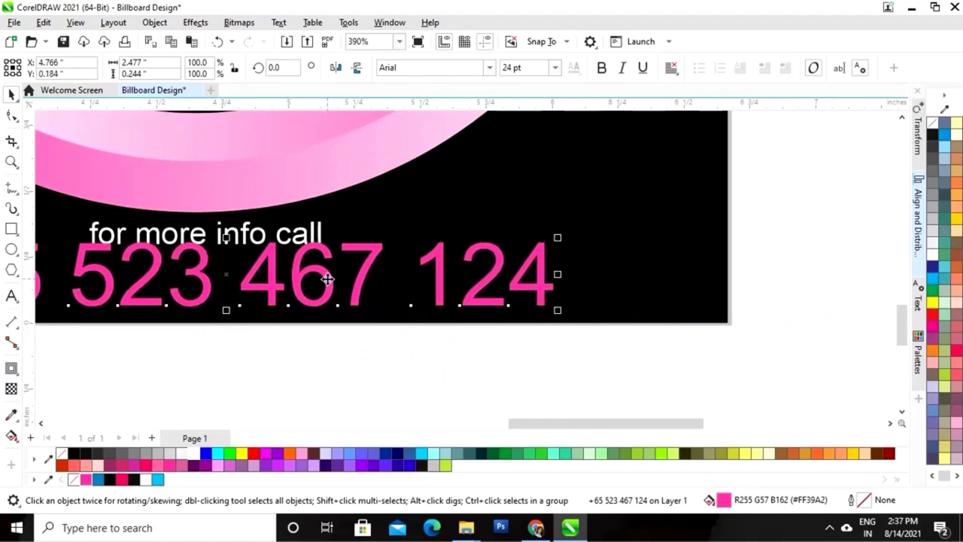
pyautogui.scroll(-1, 328, 280)
pyautogui.moveTo(446, 262); pyautogui.dragTo(422, 273)
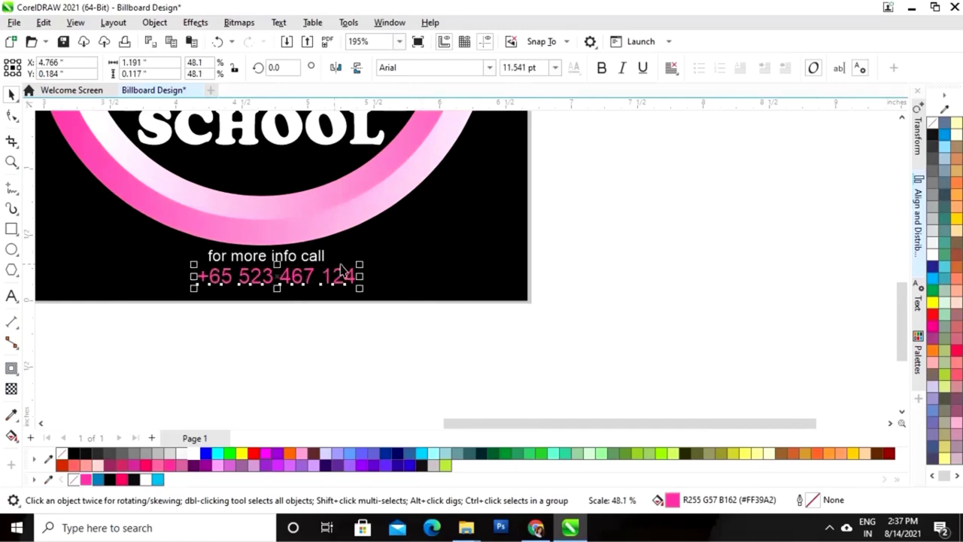
pyautogui.click(602, 70)
pyautogui.moveTo(280, 283); pyautogui.dragTo(263, 277)
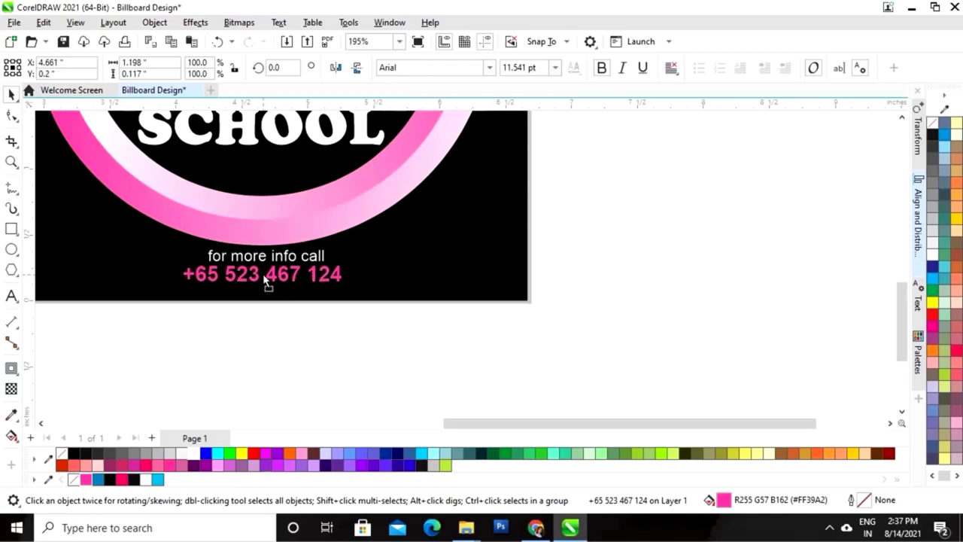
pyautogui.click(280, 343)
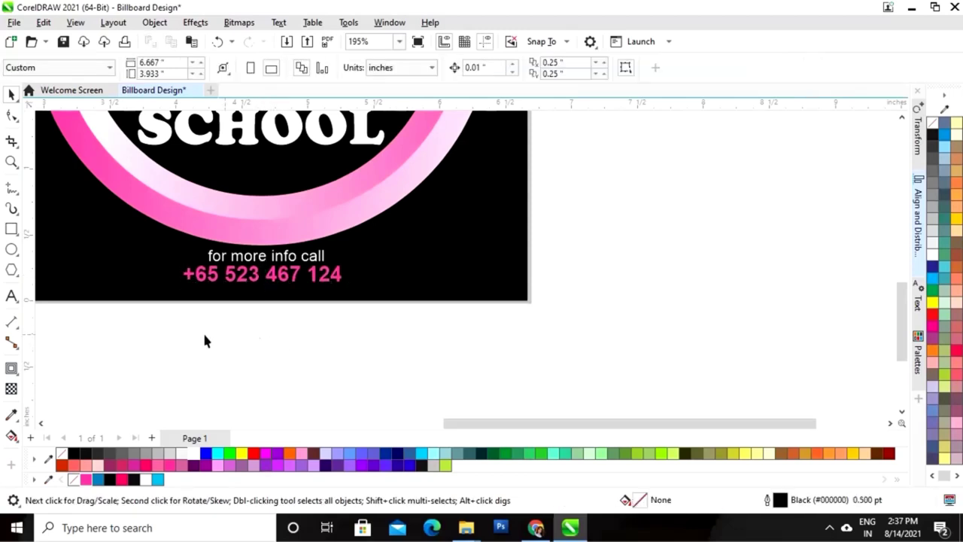
pyautogui.click(11, 296)
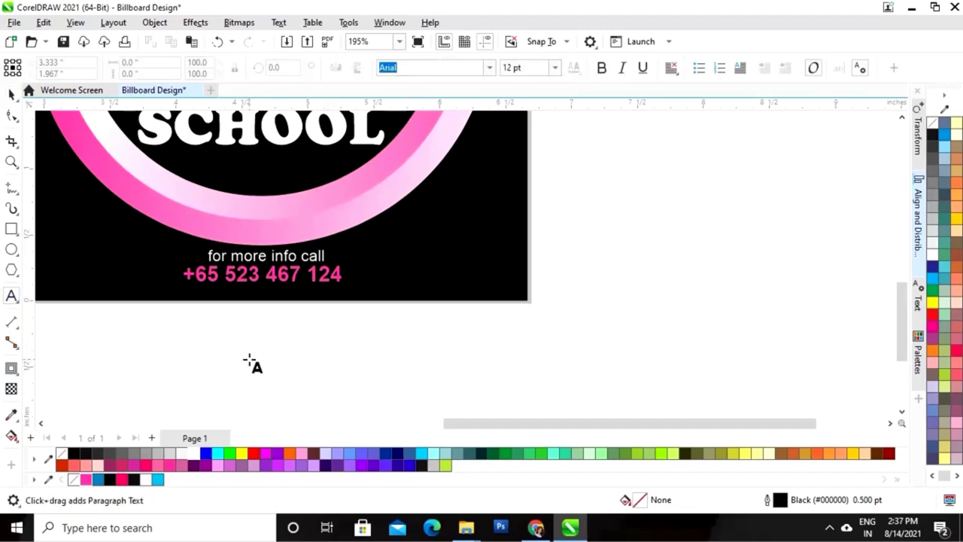
pyautogui.click(249, 359)
pyautogui.write('www.moder')
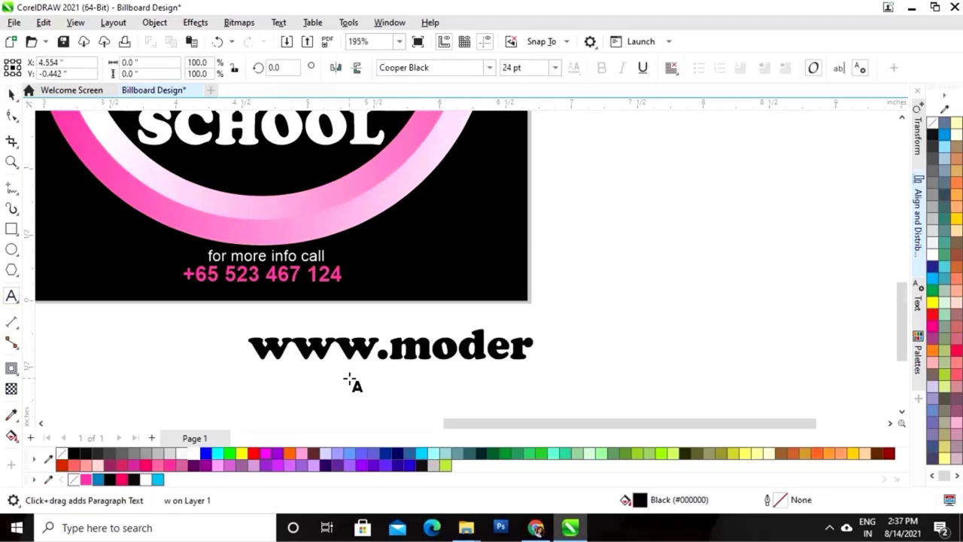
pyautogui.write('ndanceschool.co')
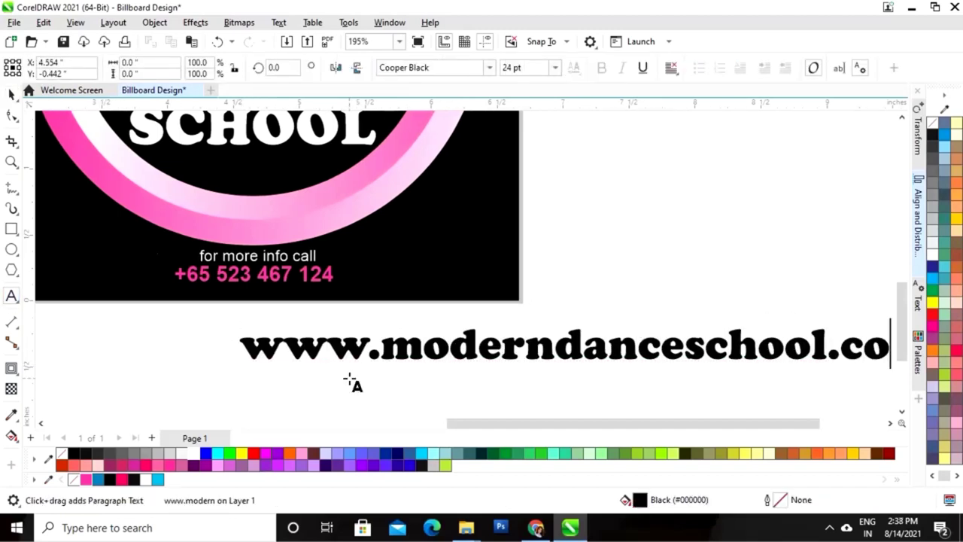
pyautogui.write('m')
pyautogui.click(11, 93)
pyautogui.click(490, 67)
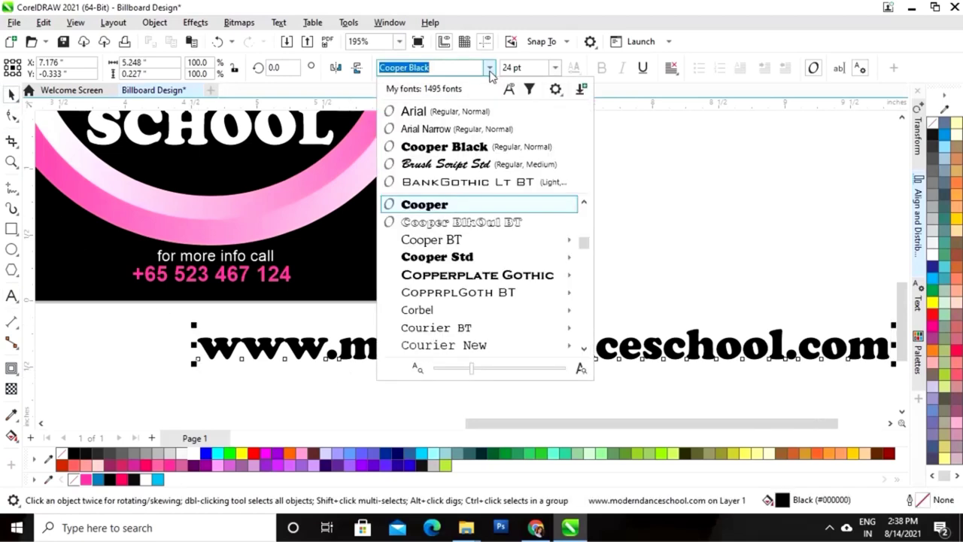
pyautogui.click(442, 113)
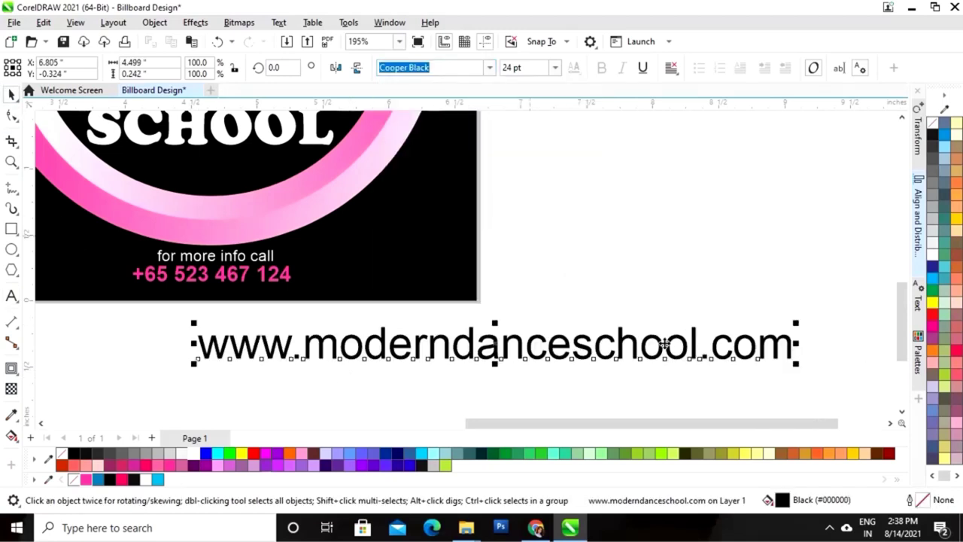
pyautogui.click(195, 454)
# Place the website line under the phone number, scaled down and centred
pyautogui.moveTo(494, 346); pyautogui.dragTo(325, 287)
pyautogui.moveTo(629, 265); pyautogui.dragTo(420, 281)
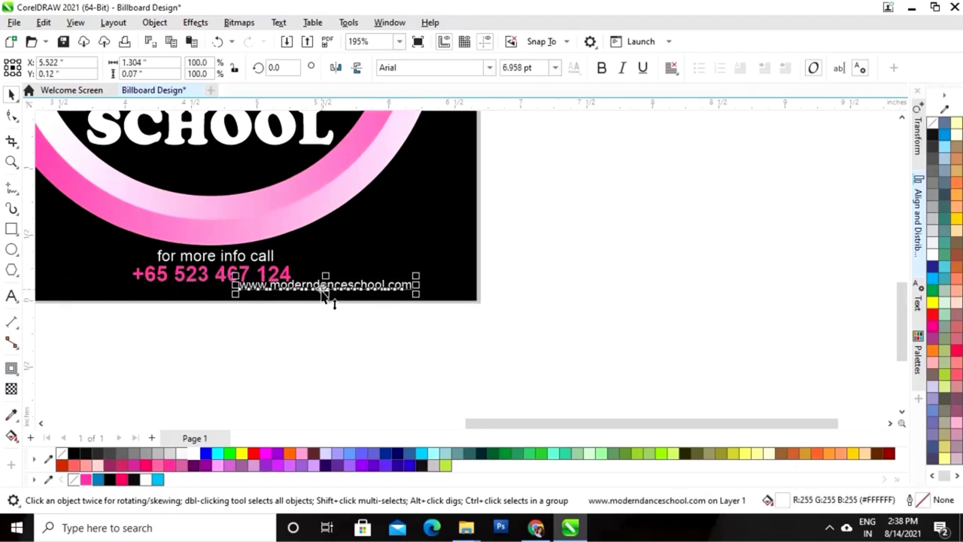
pyautogui.moveTo(326, 292); pyautogui.dragTo(223, 297)
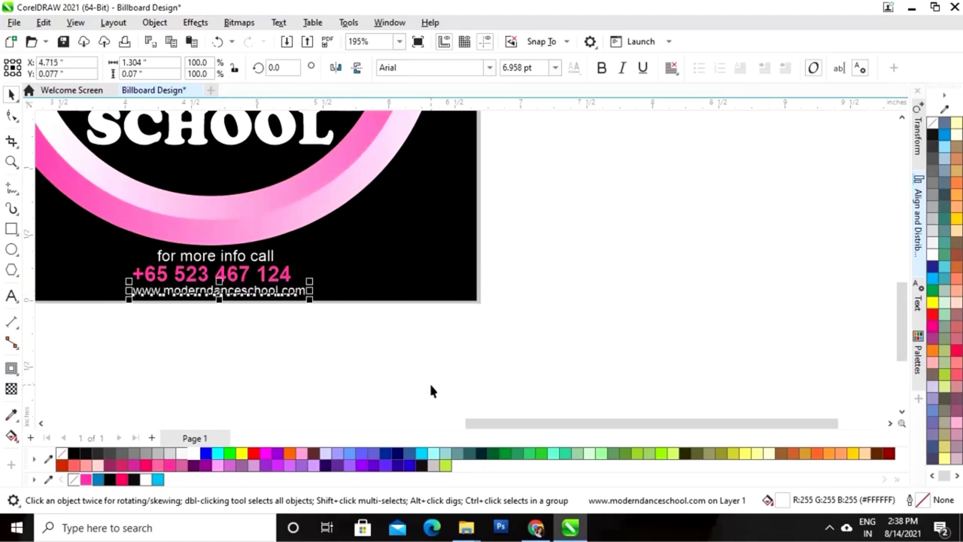
pyautogui.press('F4')
pyautogui.click(720, 340)
# Nudge the caption and phone number up, and enlarge the website line to about 8.7 pt
pyautogui.scroll(4, 572, 410)
pyautogui.click(418, 246)
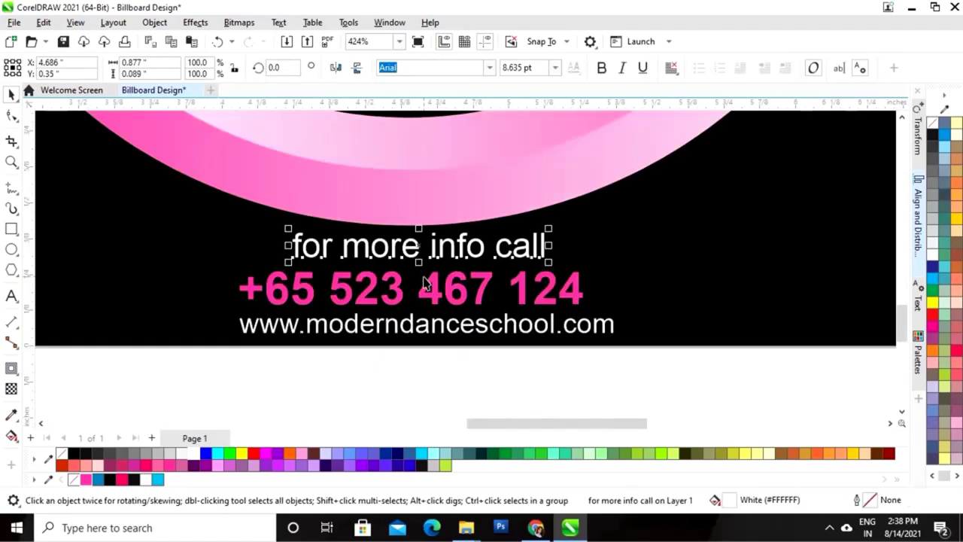
pyautogui.press('Up')
pyautogui.press('Up')
pyautogui.click(430, 301)
pyautogui.press('Up')
pyautogui.press('Up')
pyautogui.press('Up')
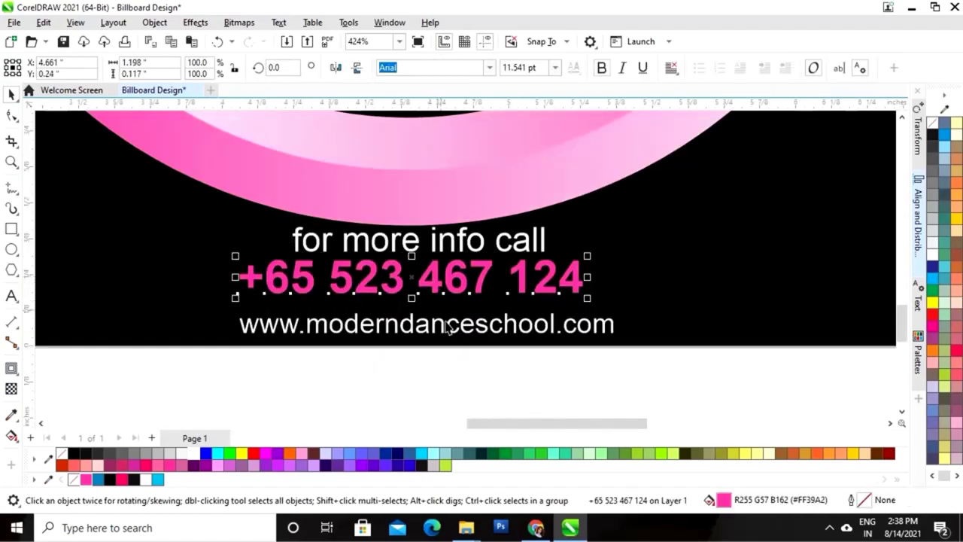
pyautogui.click(447, 326)
pyautogui.moveTo(619, 312); pyautogui.dragTo(678, 304)
# Select the 'for more info call', phone number and web address lines together and nudge them down
pyautogui.click(651, 364)
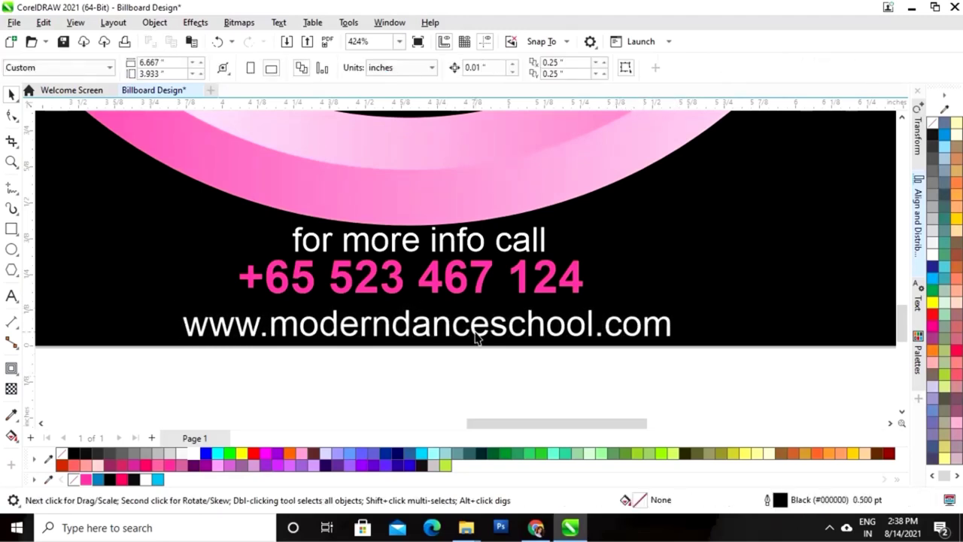
pyautogui.click(454, 325)
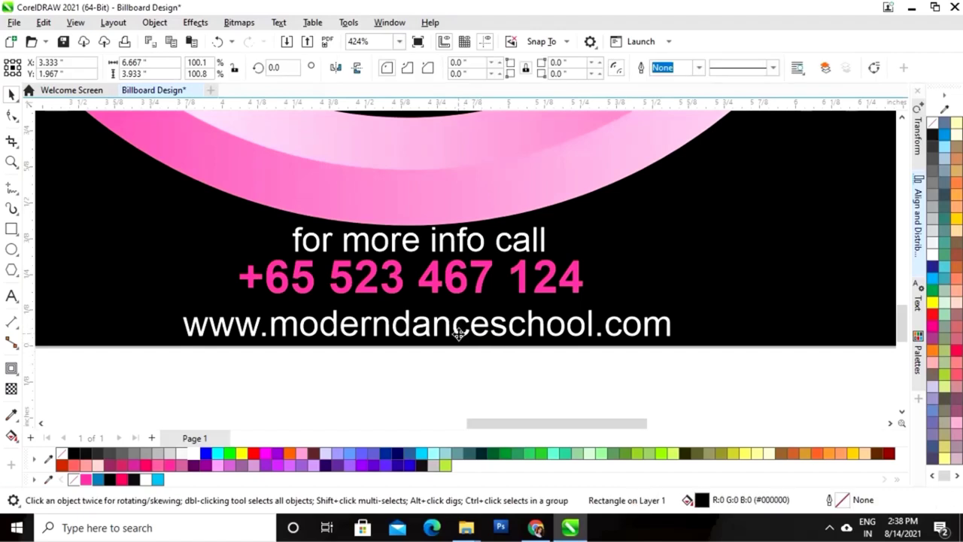
pyautogui.moveTo(207, 354); pyautogui.dragTo(753, 171)
pyautogui.press('Down')
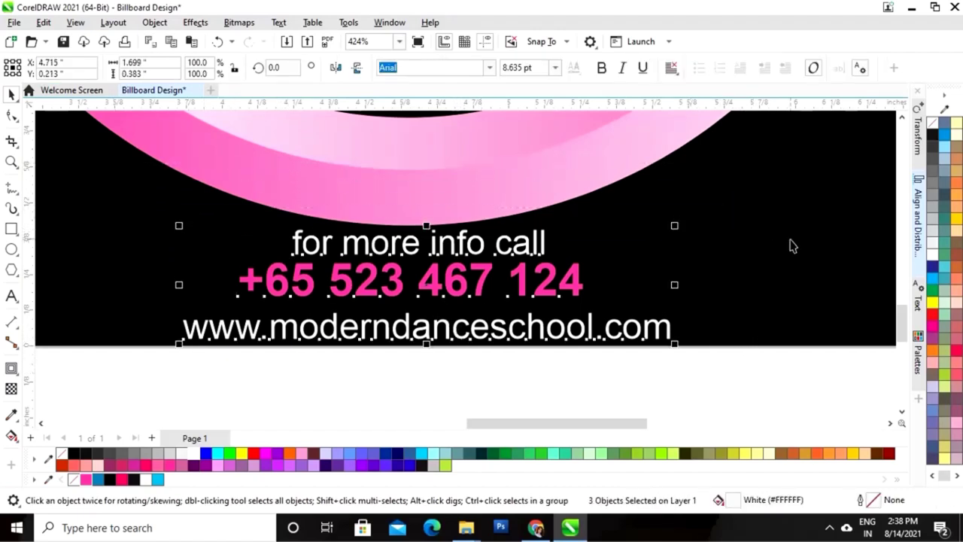